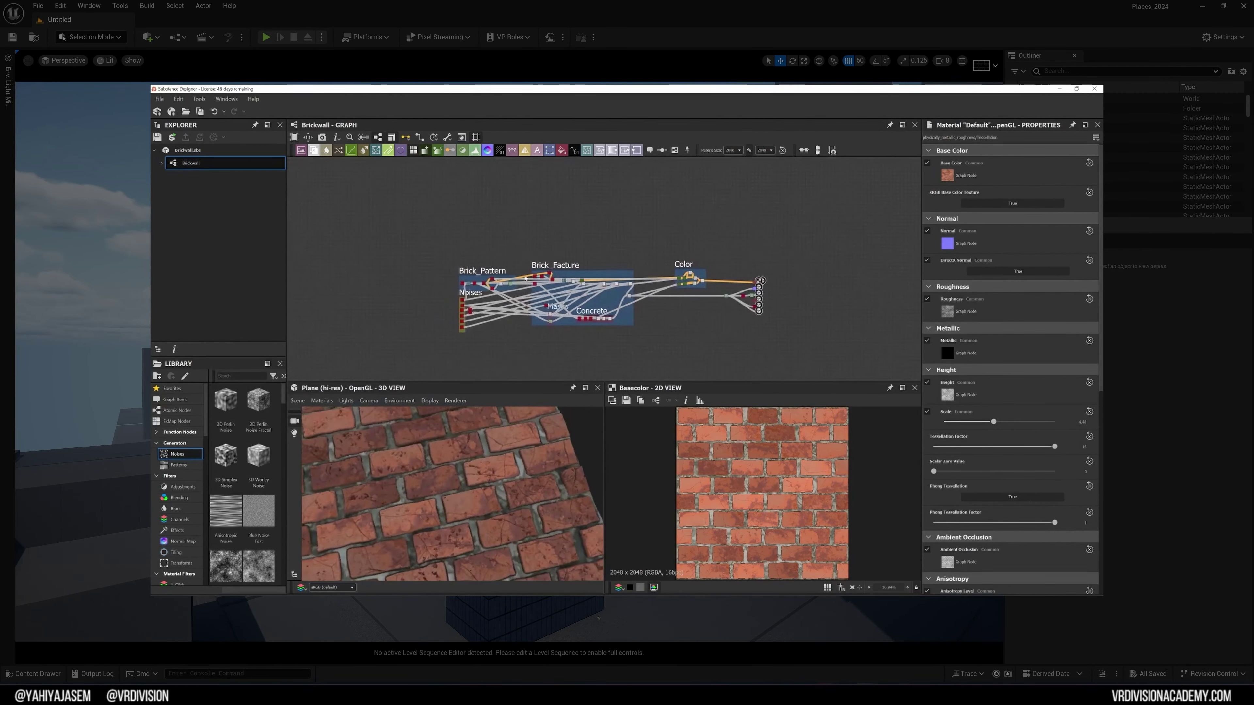
scroll(521, 273, up, 5)
middle_drag(488, 305, 644, 304)
scroll(565, 273, up, 5)
scroll(644, 303, down, 5)
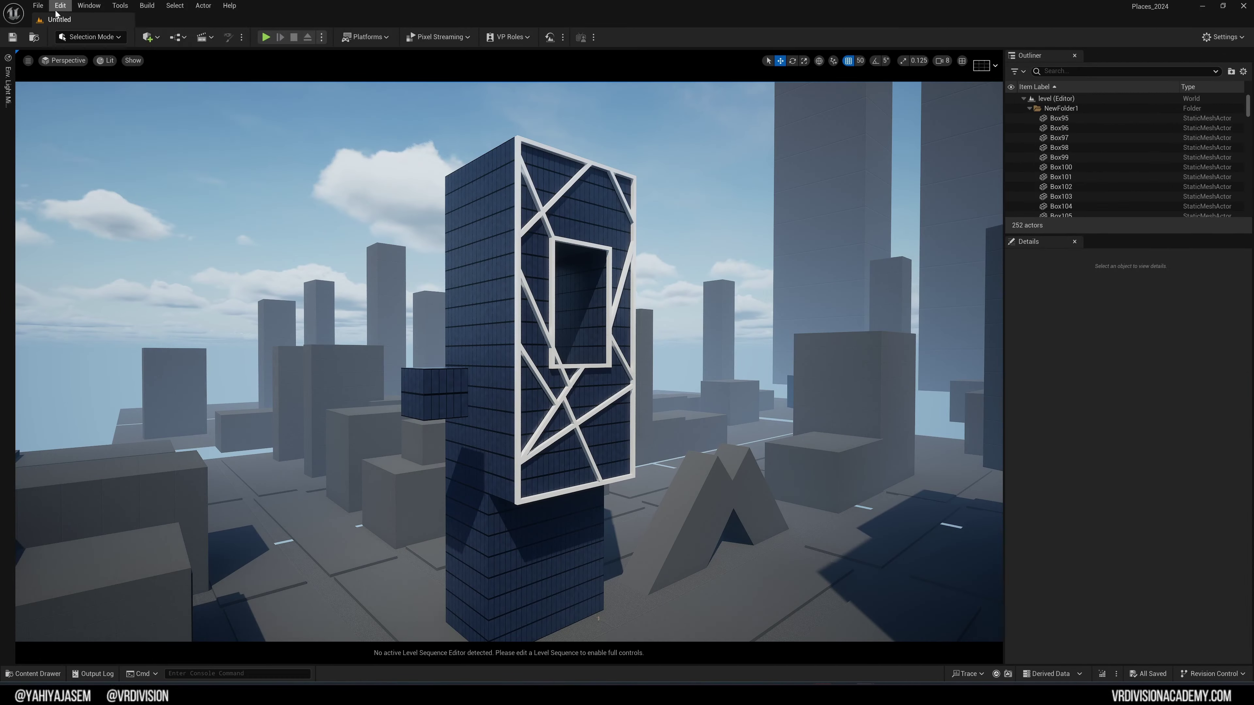
Step: Open the plugins browser and search it for the Texture Graph plugin
click(59, 6)
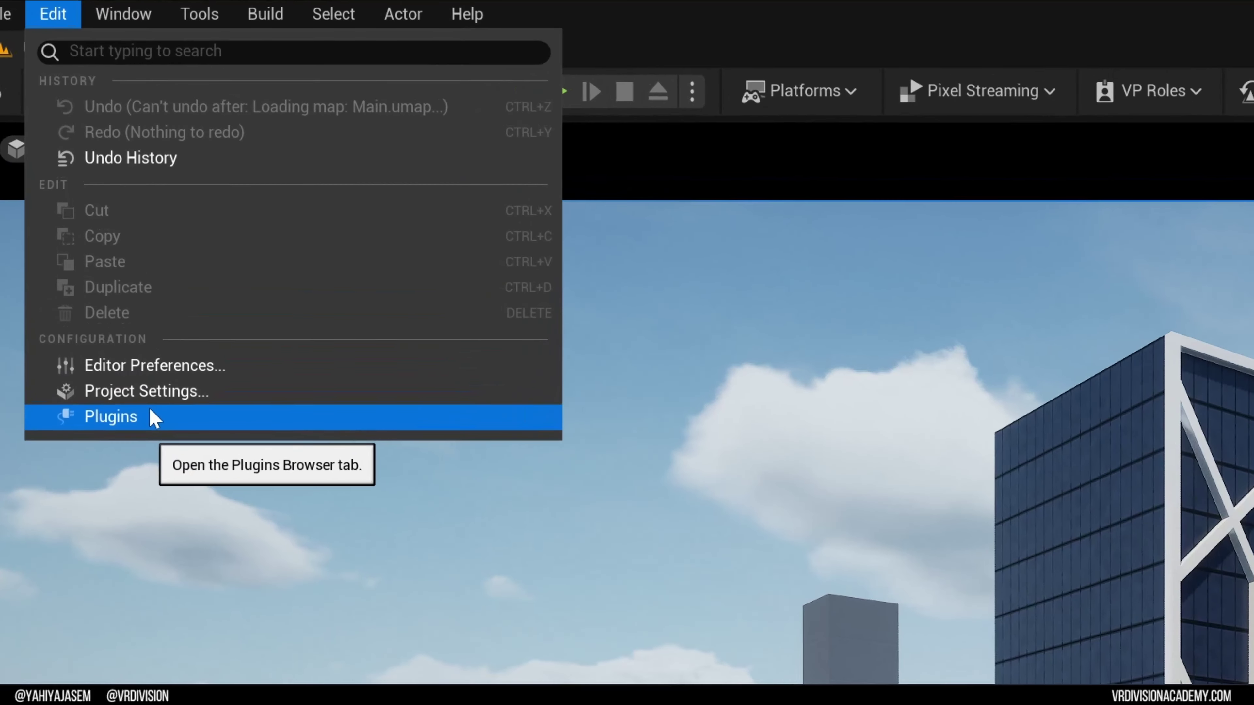
click(154, 417)
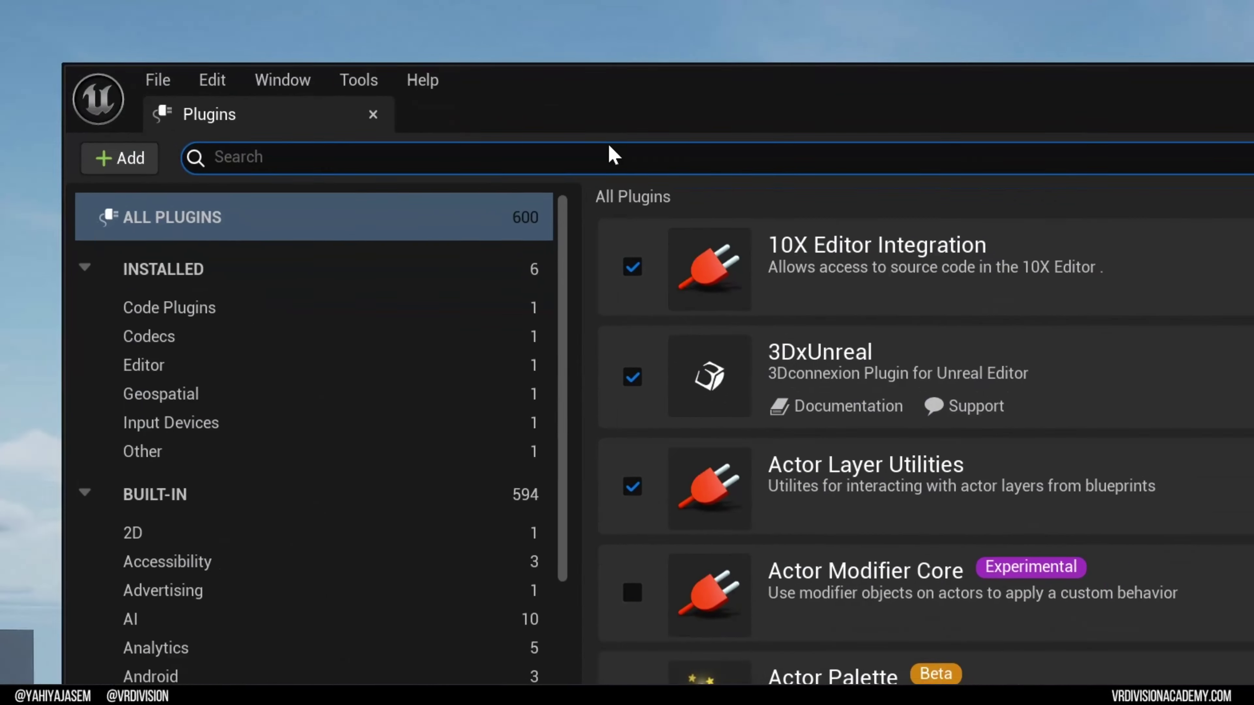
text(te)
text(xture gra)
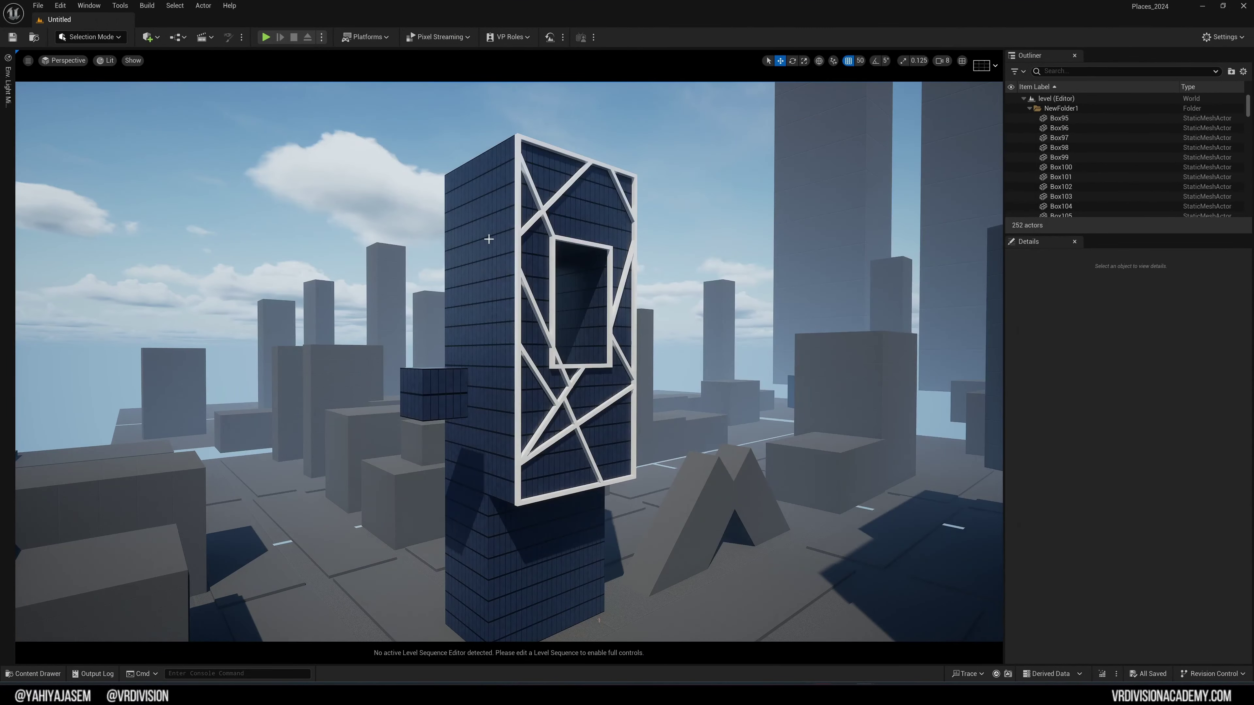
Step: Bring up the project's assets in the TextureGraphs folder
key(ctrl+space)
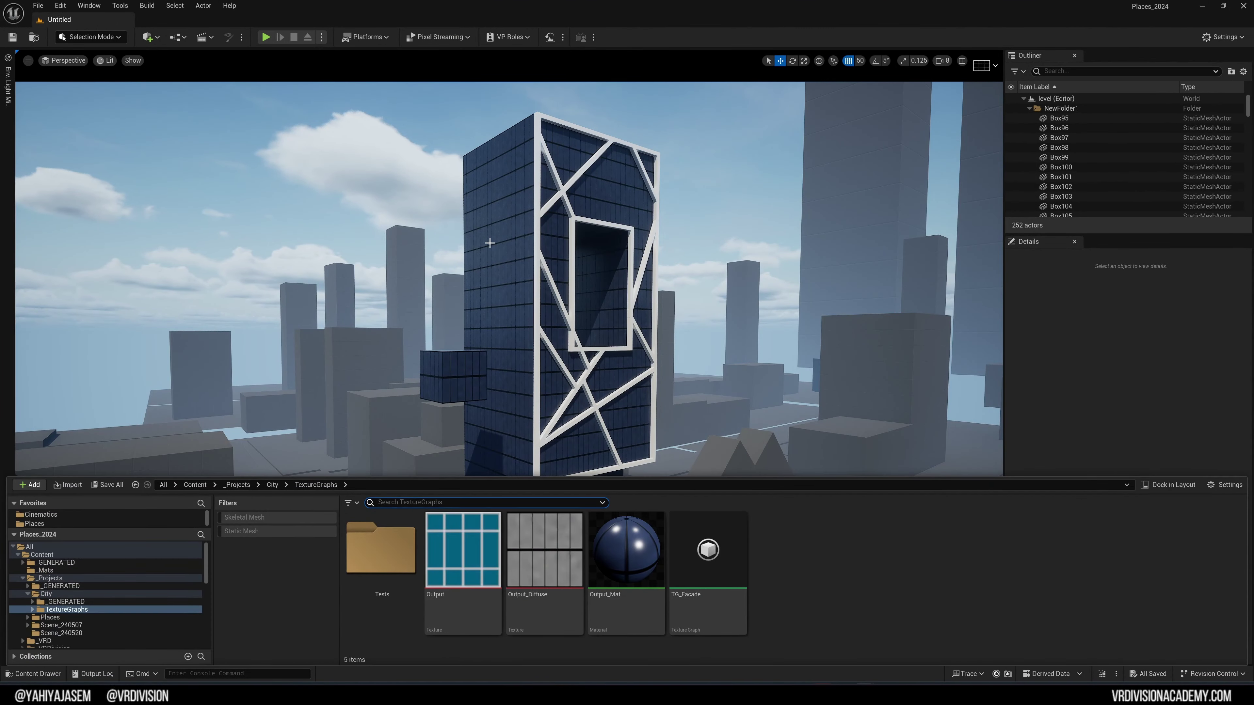
right_click(793, 559)
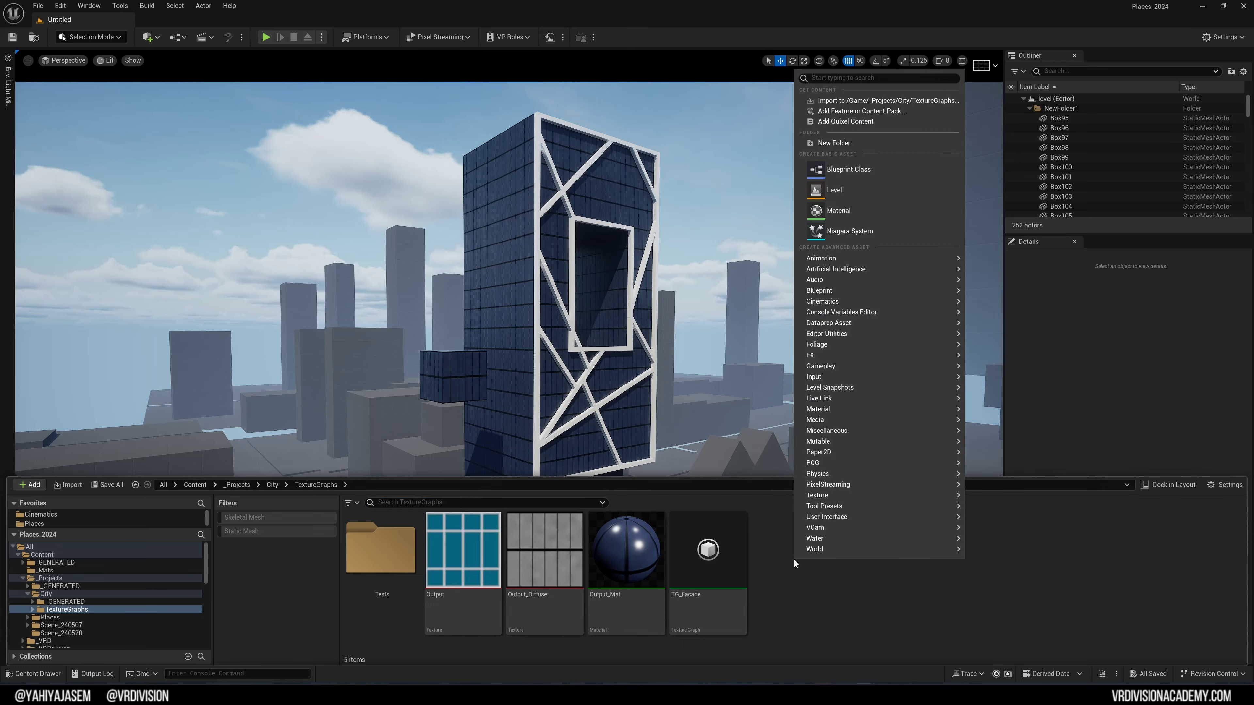
text(texture)
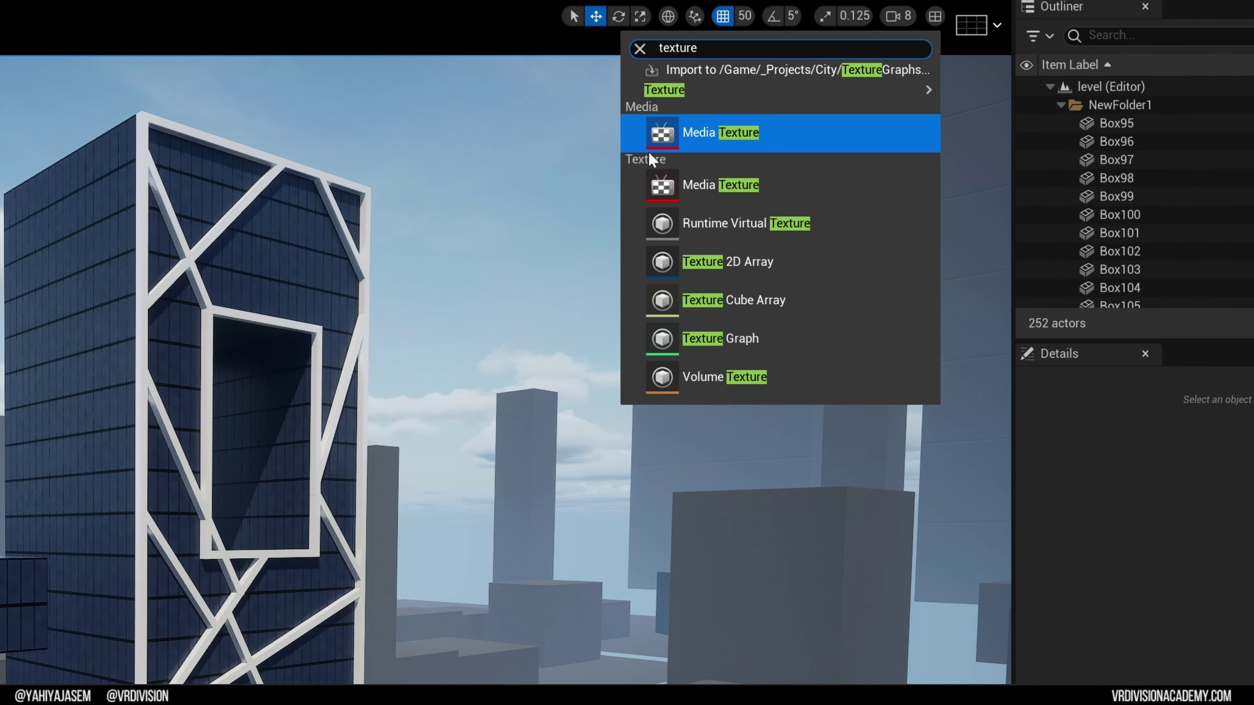
click(781, 520)
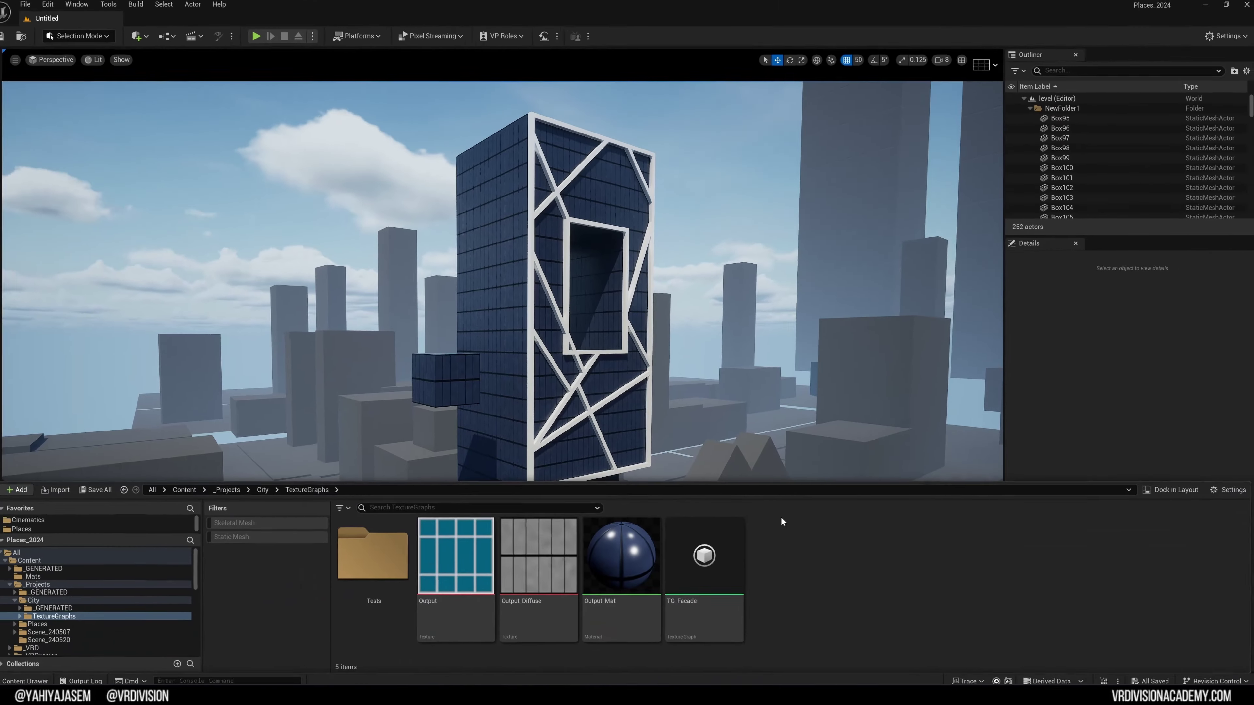
Step: Create a Texture Graph asset in the TextureGraphs folder and name it TG_Tutorial
right_click(784, 512)
mouse_move(839, 448)
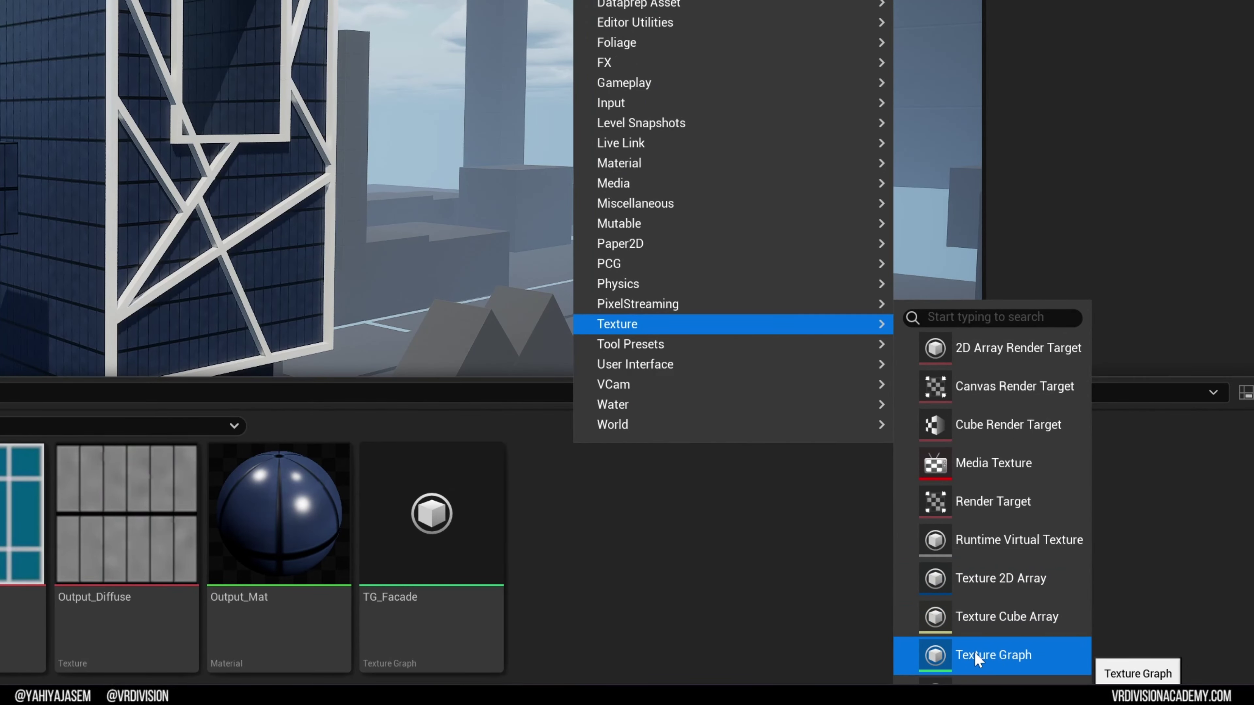
click(974, 652)
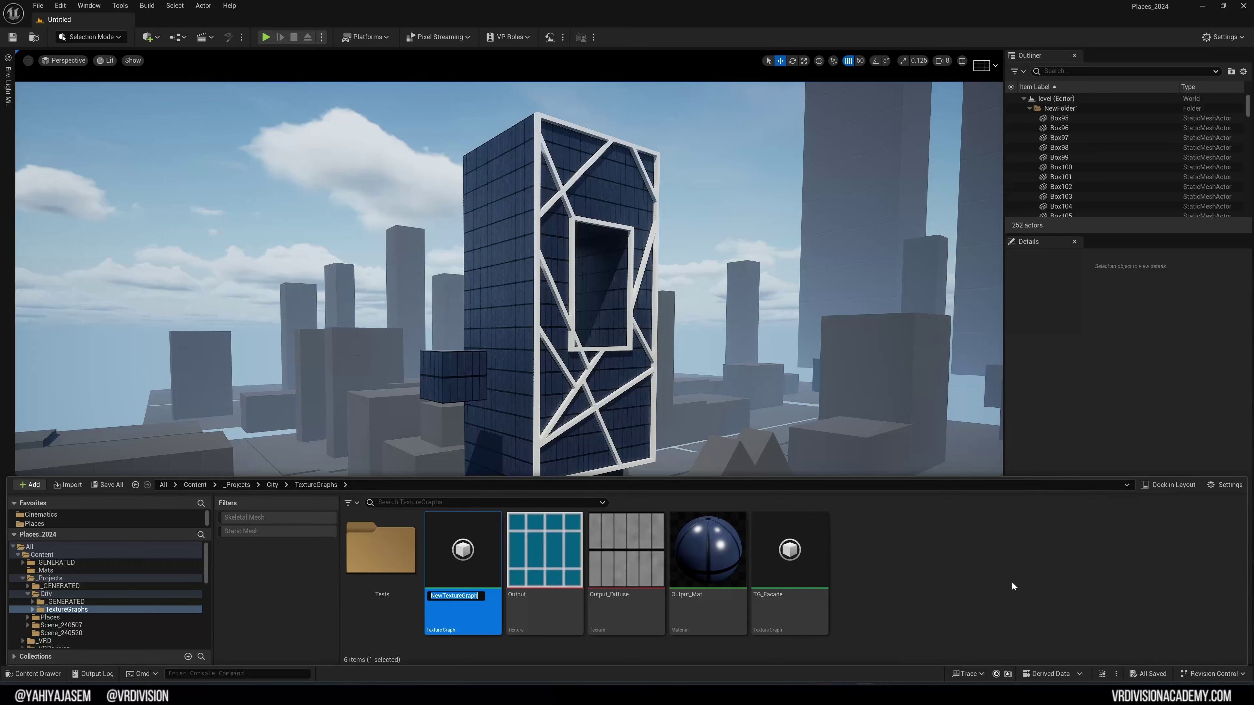
text(TG)
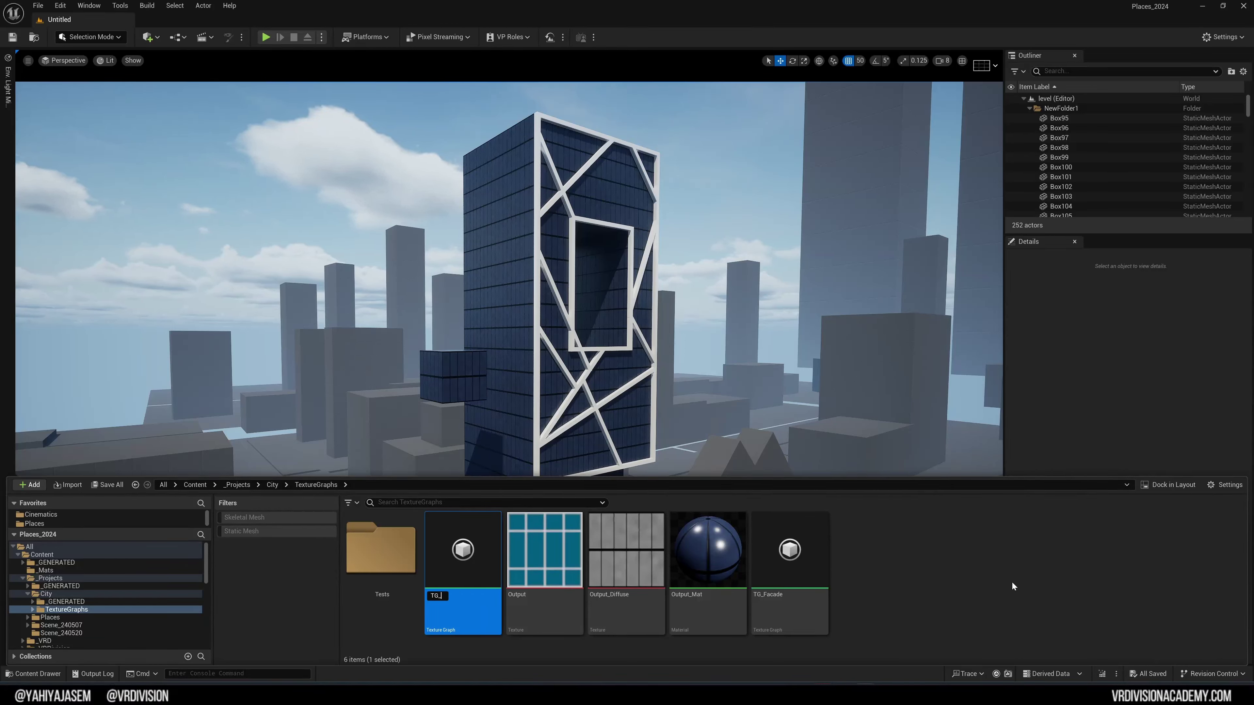
text(_Tutorial)
key(Return)
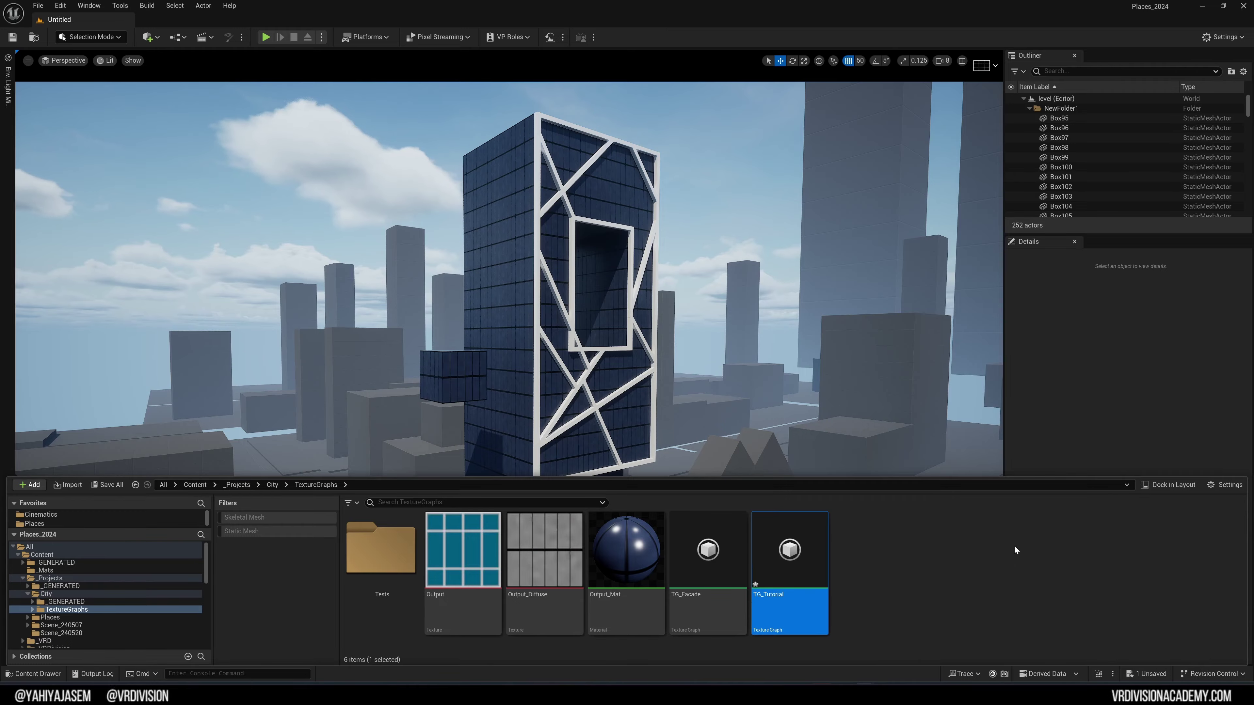
right_drag(937, 420, 938, 434)
right_drag(657, 403, 657, 291)
key(w)
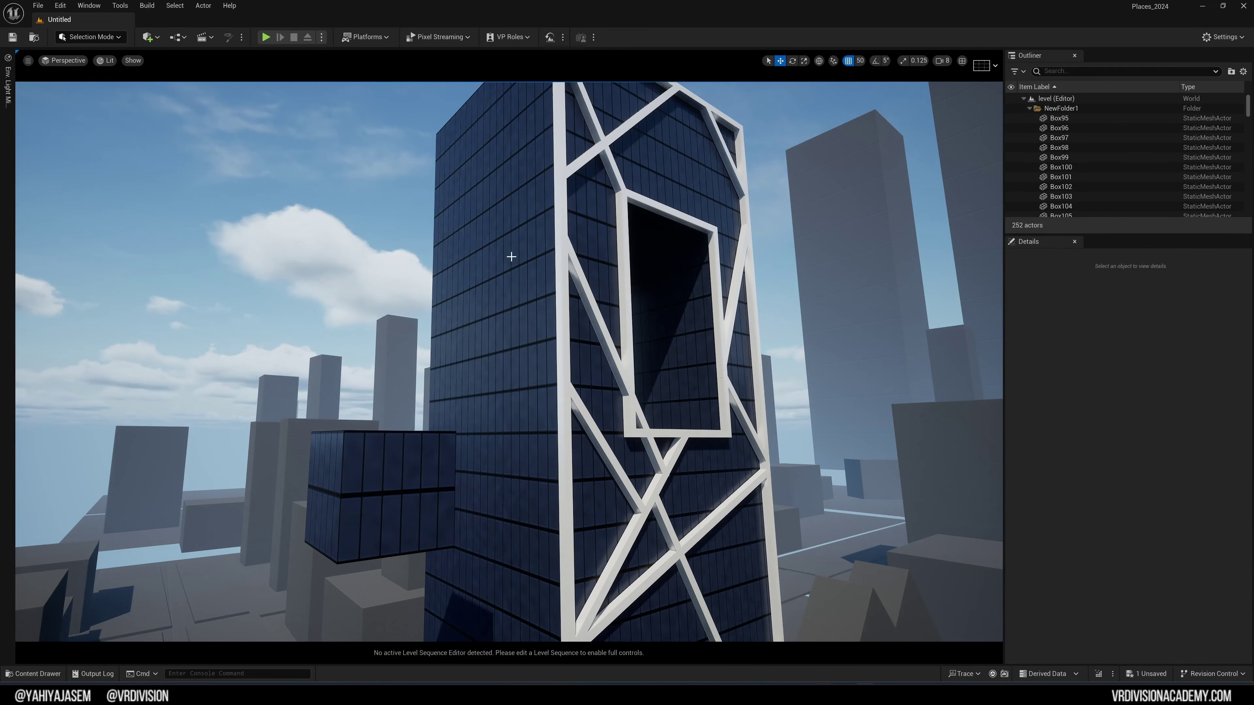
right_drag(515, 305, 515, 364)
key(s)
Step: Open the TG_Tutorial texture graph from the TextureGraphs folder for editing
key(ctrl+space)
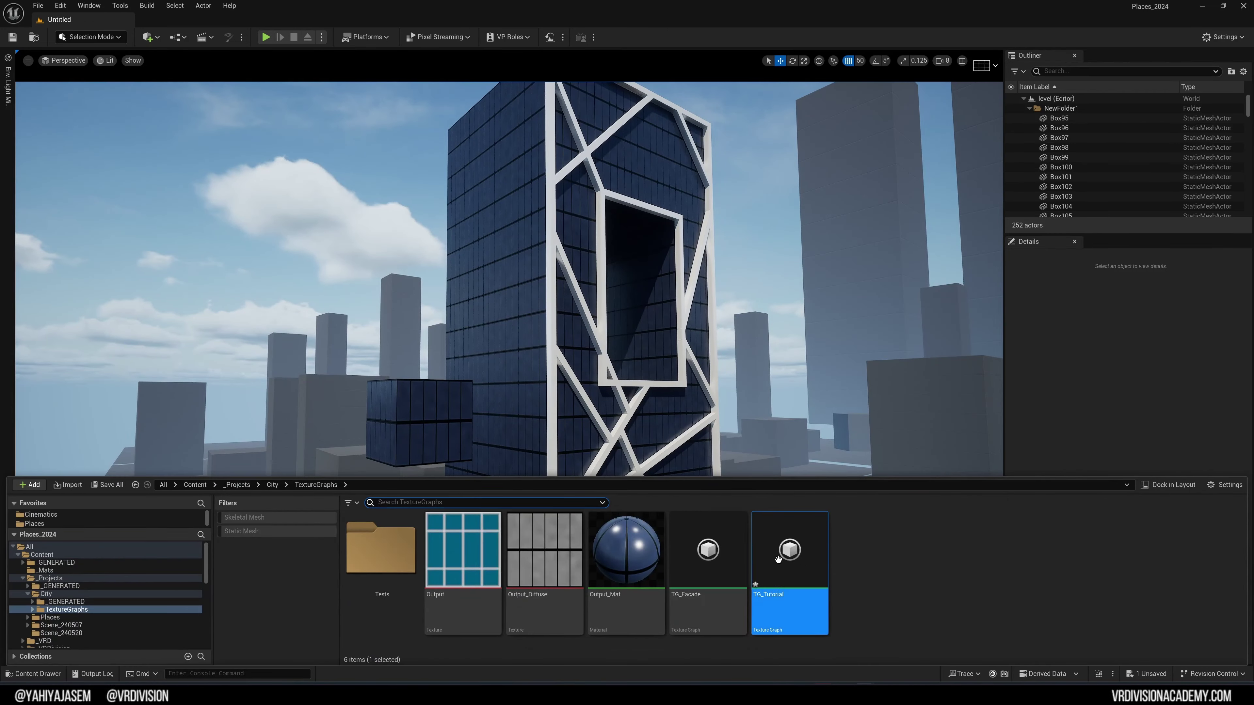
double_click(778, 561)
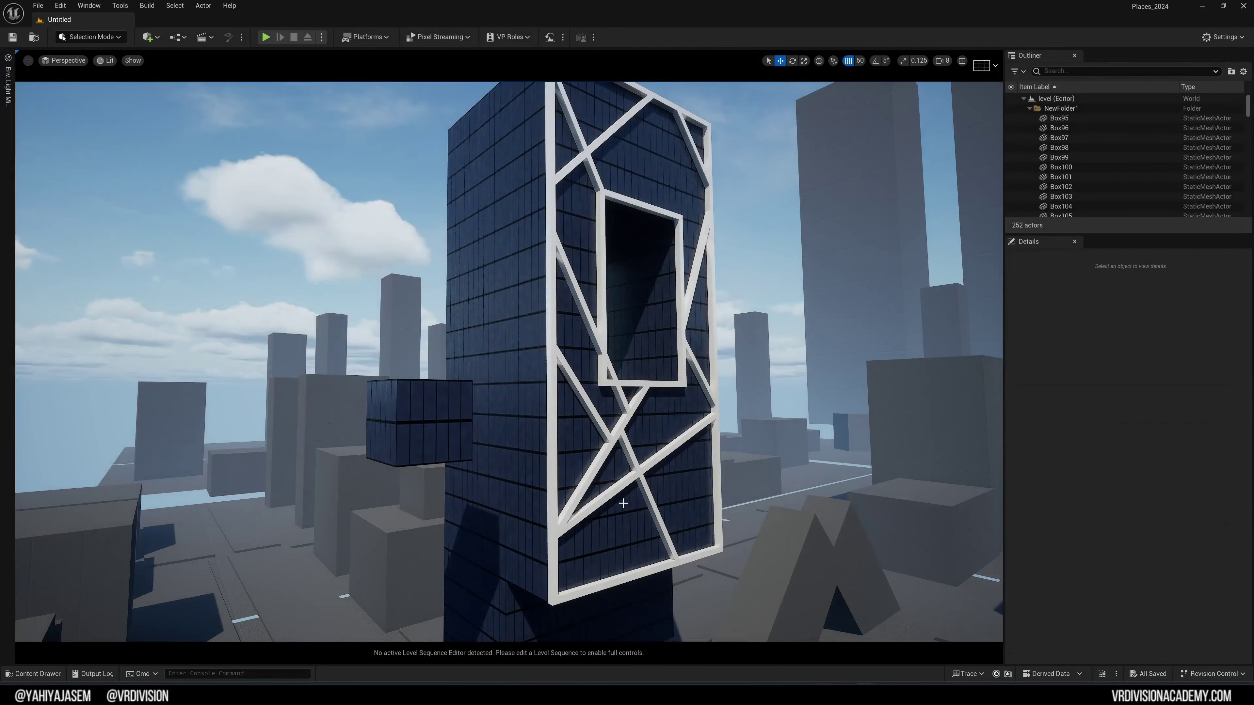
key(ctrl+space)
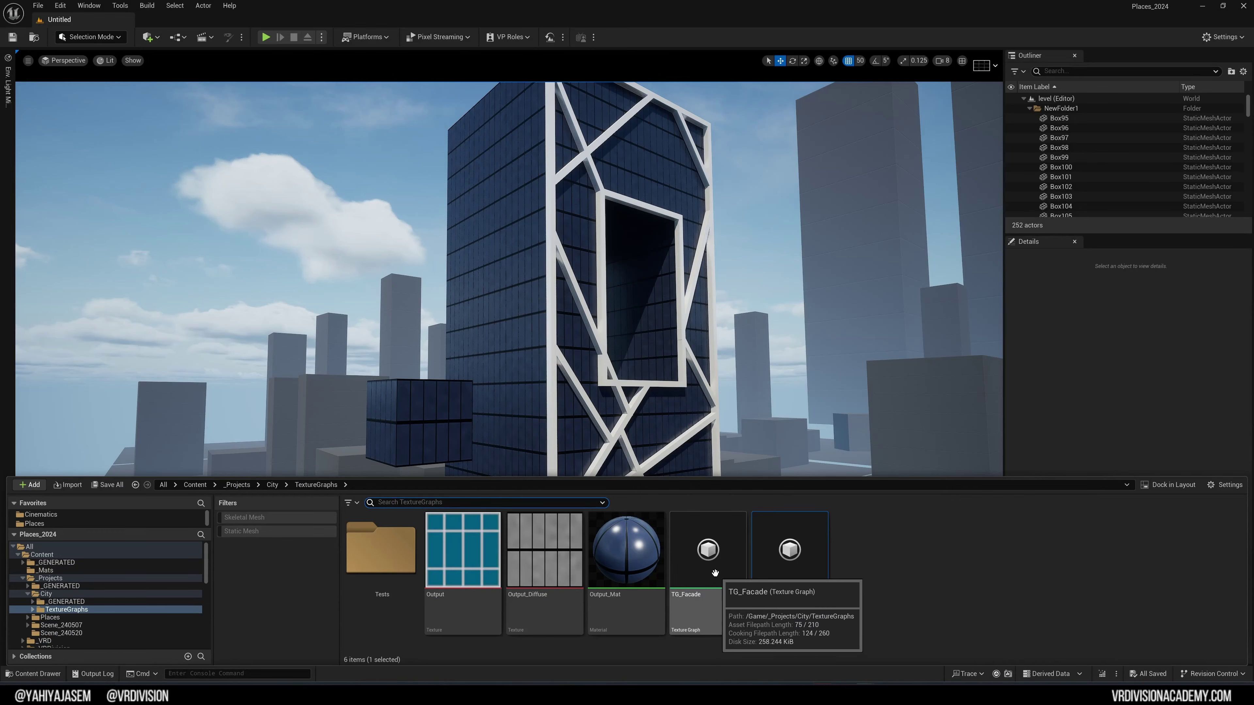
double_click(780, 568)
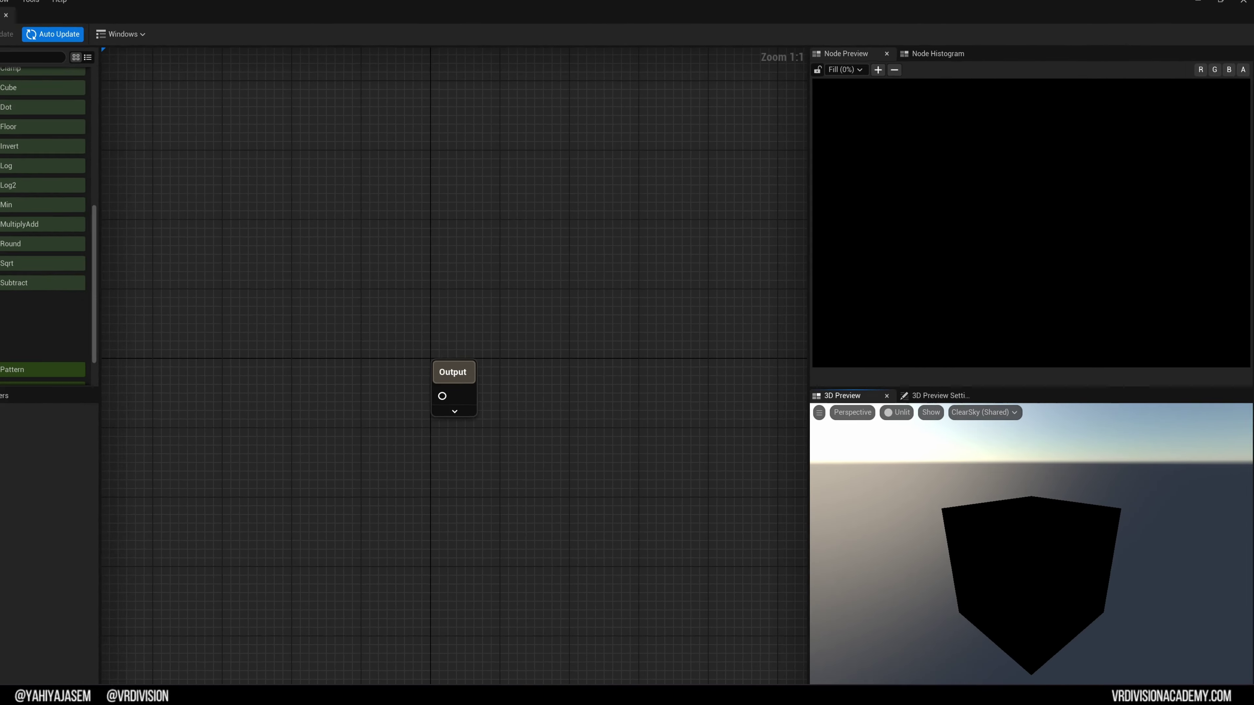
Step: Add a Noise node to the graph before the Output node and look through the available node types
drag(53, 292, 369, 344)
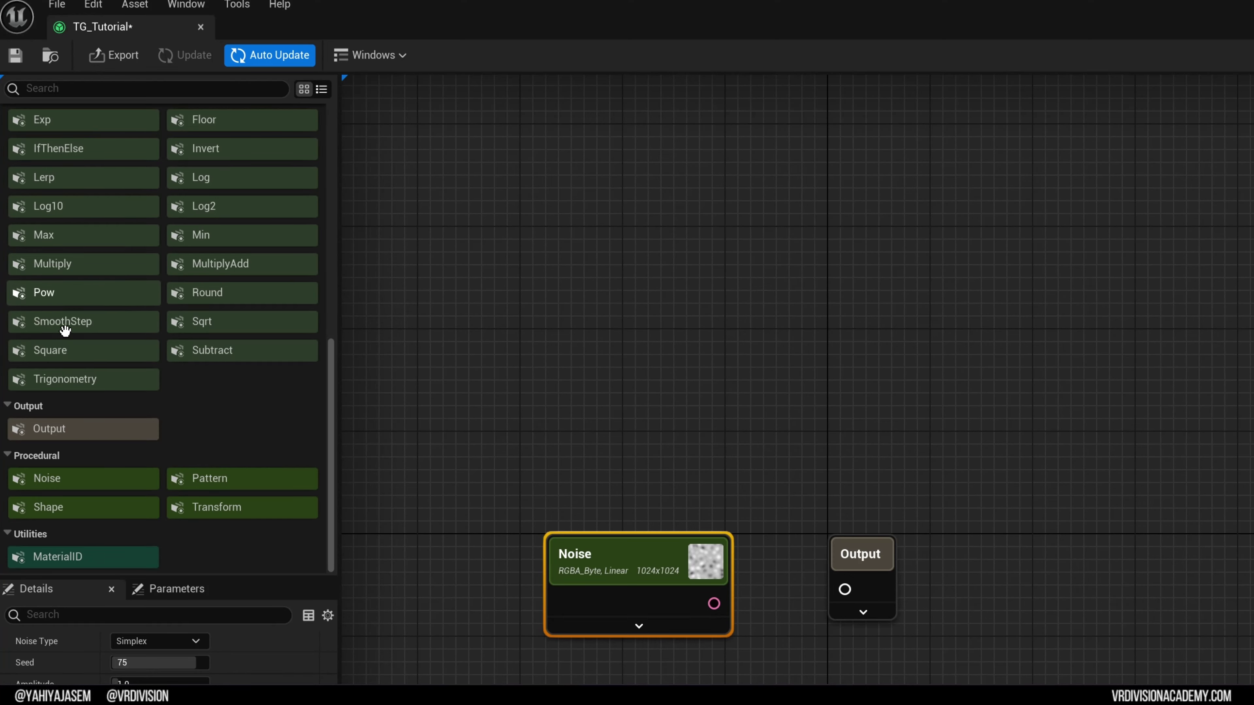
scroll(67, 336, up, 10)
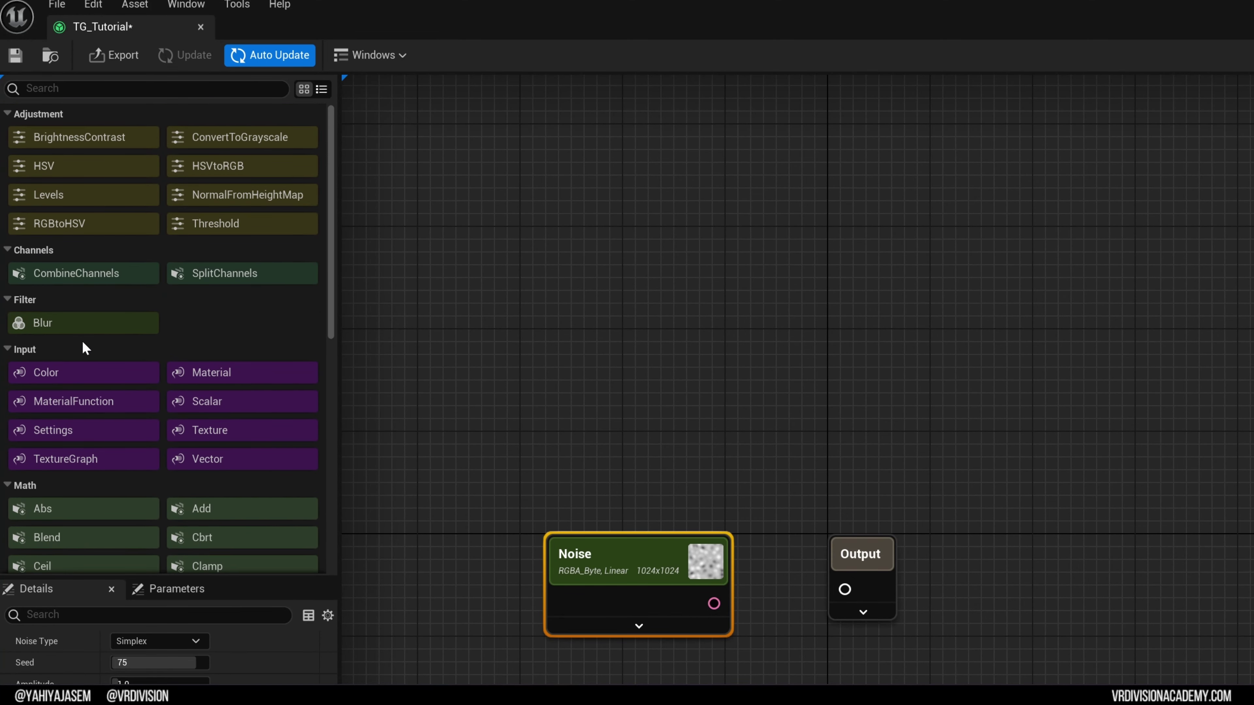
scroll(93, 341, down, 3)
right_drag(660, 416, 823, 401)
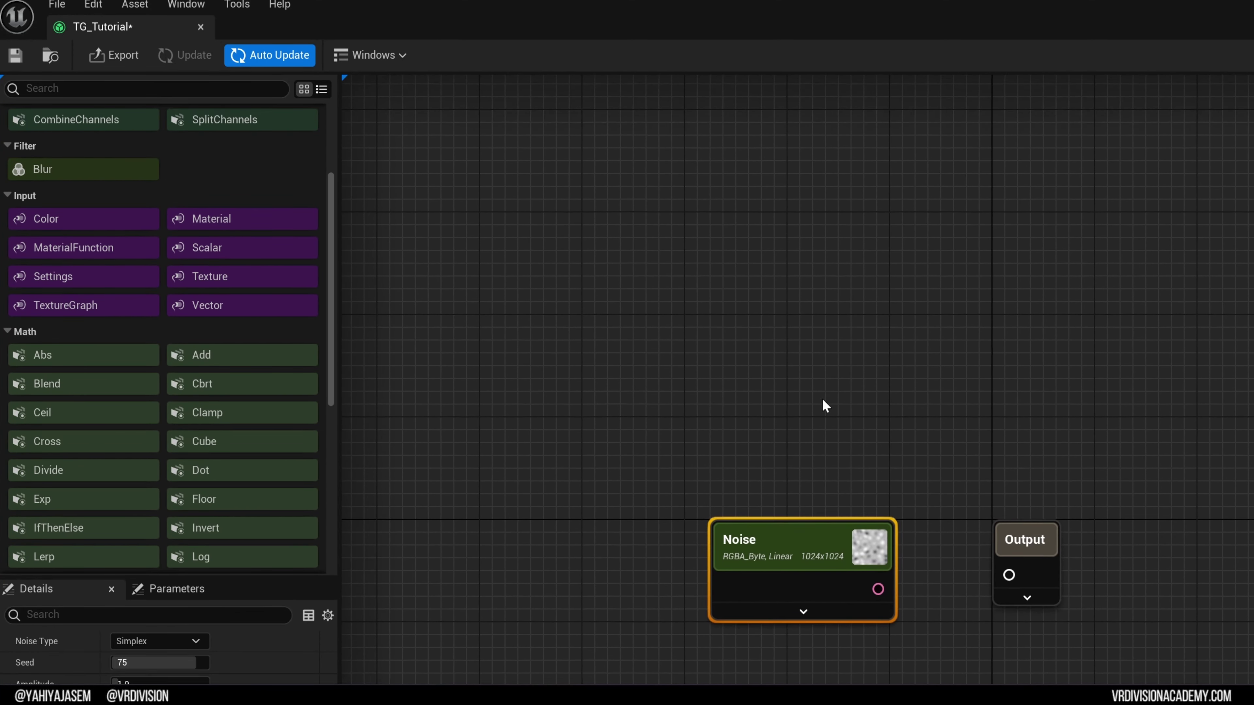
scroll(795, 412, down, 1)
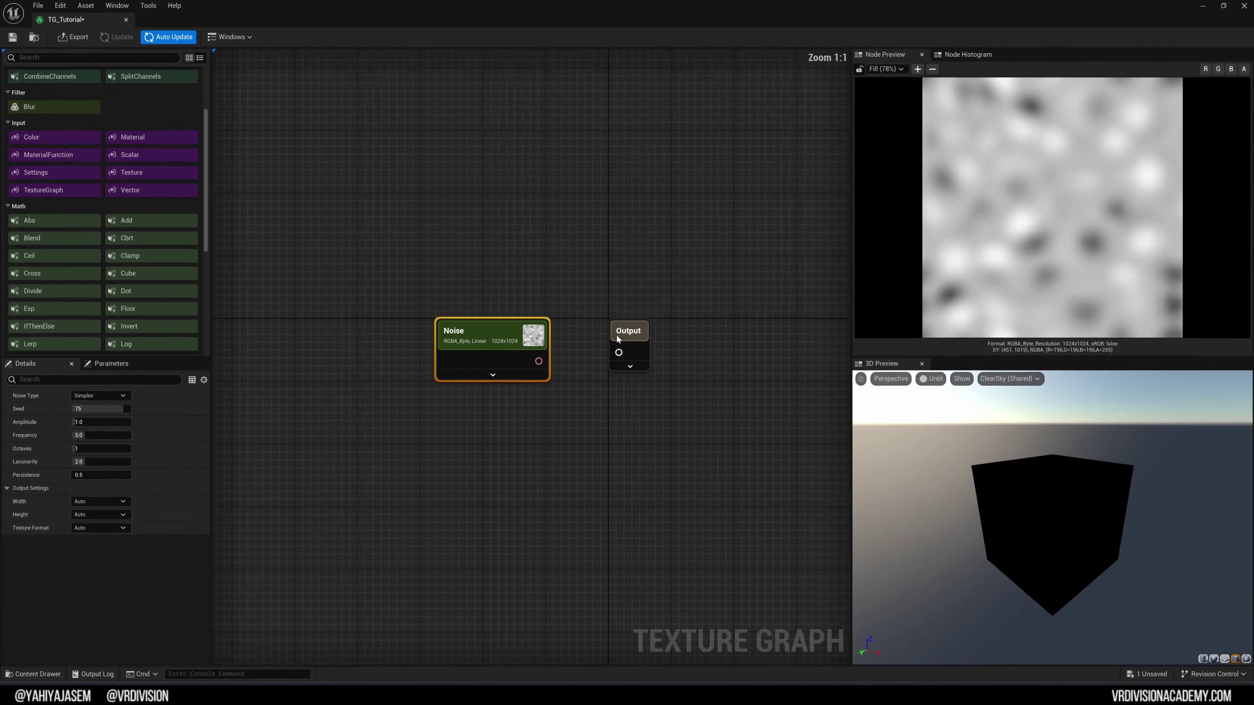
Step: Expand and collapse the Noise node's inline settings, and move the node farther away from the Output node
click(986, 530)
click(481, 335)
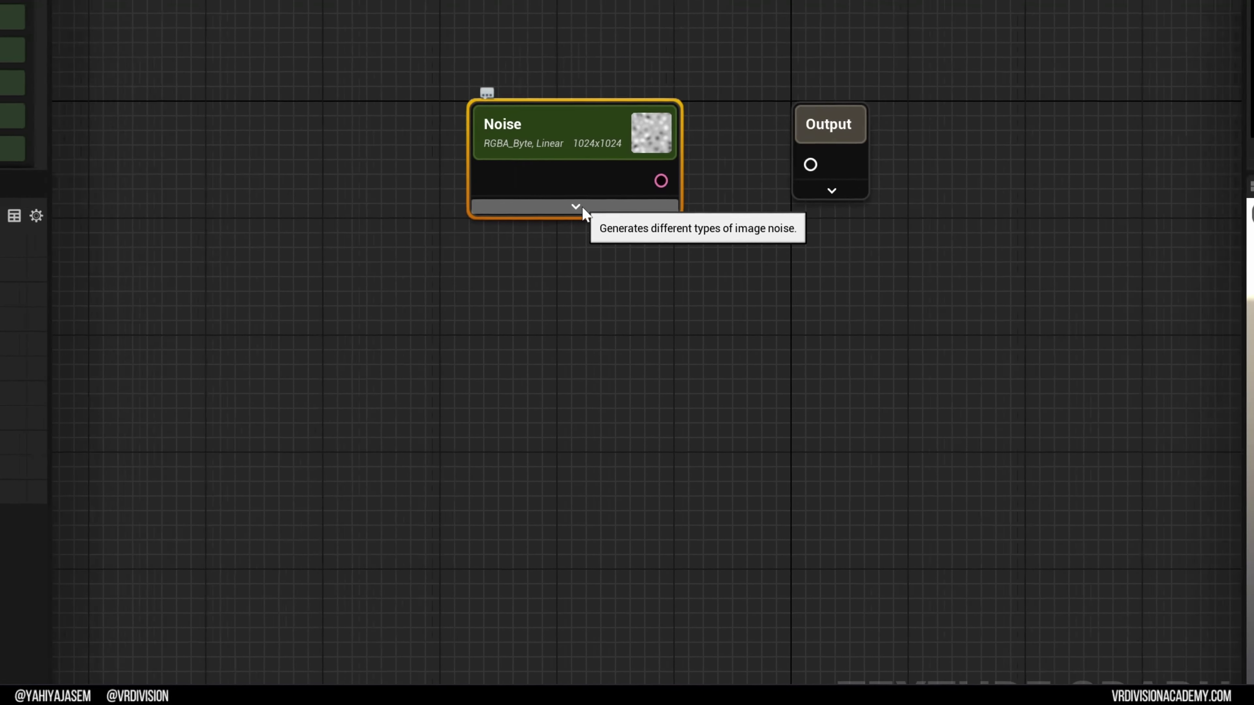
click(526, 207)
click(545, 578)
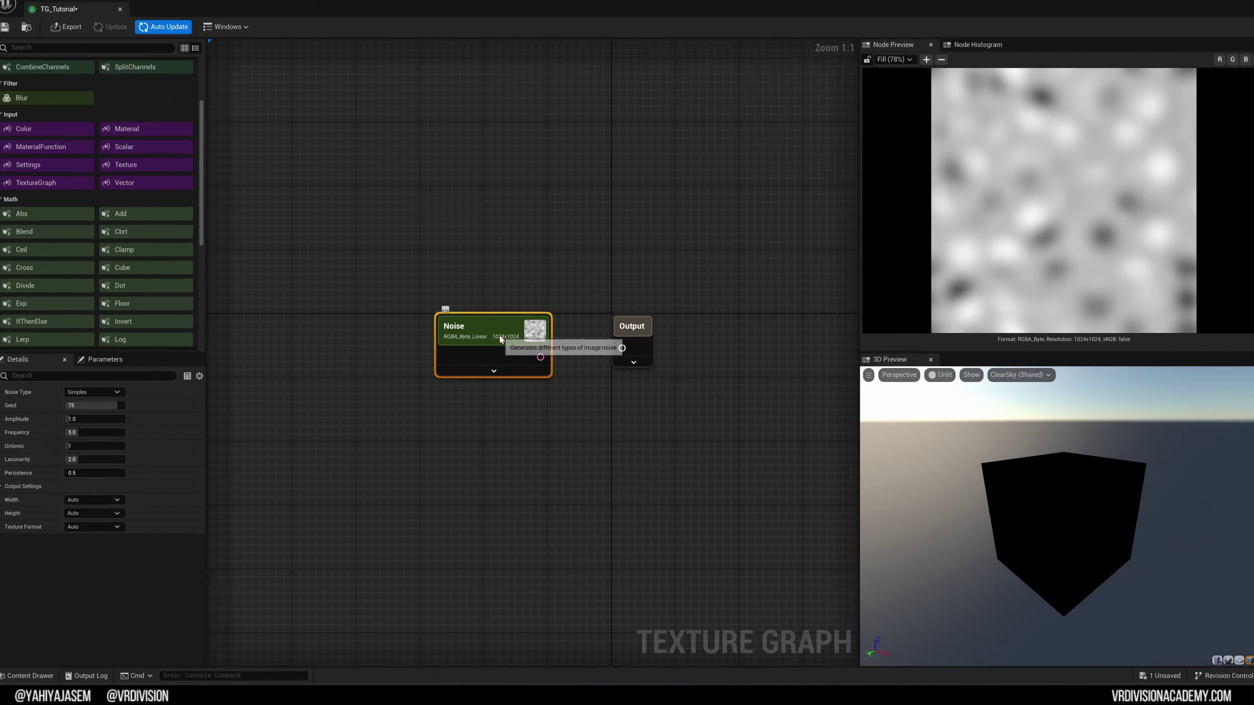
drag(537, 144, 356, 144)
Step: Expand the Output node's inline settings and examine its Format and Texture Type options
click(810, 182)
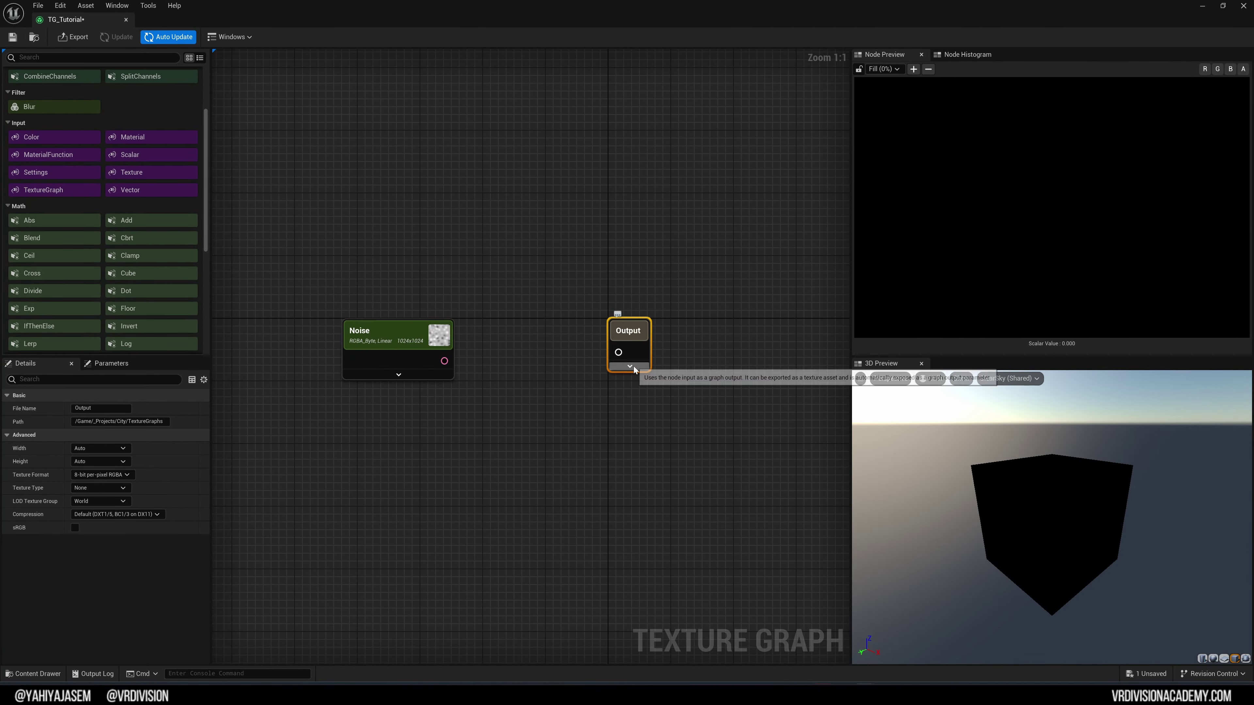
click(632, 366)
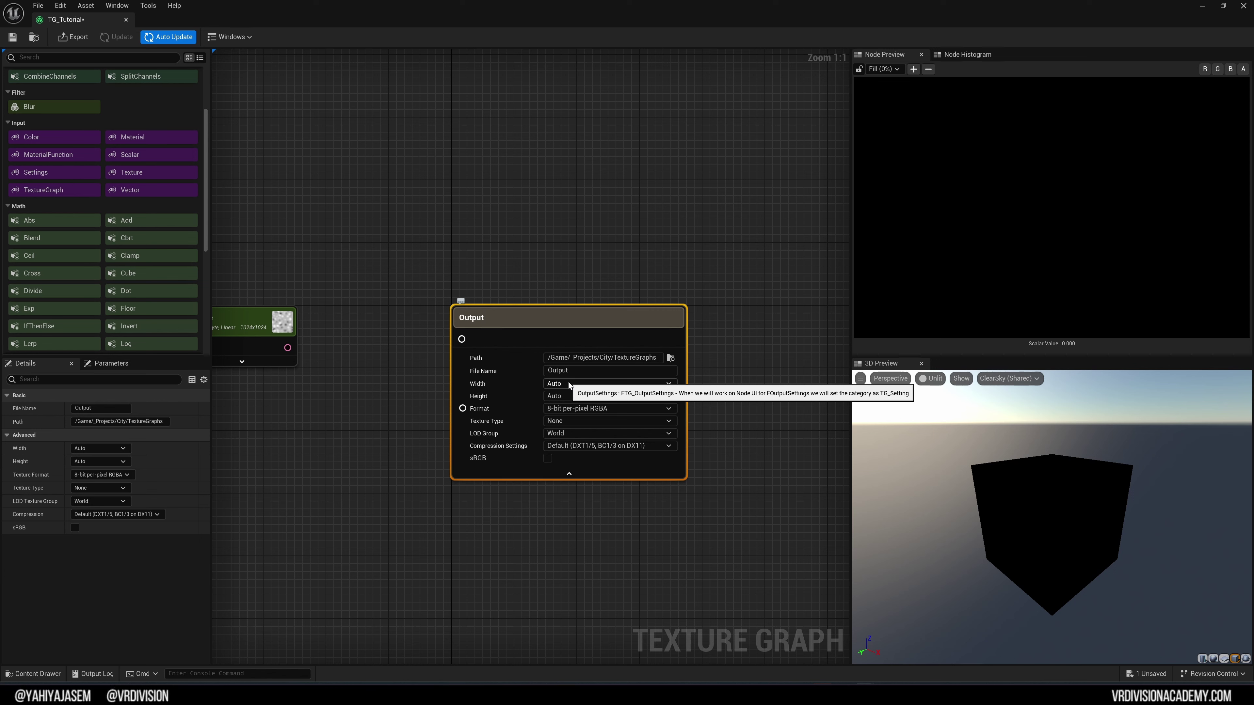
click(561, 407)
click(568, 418)
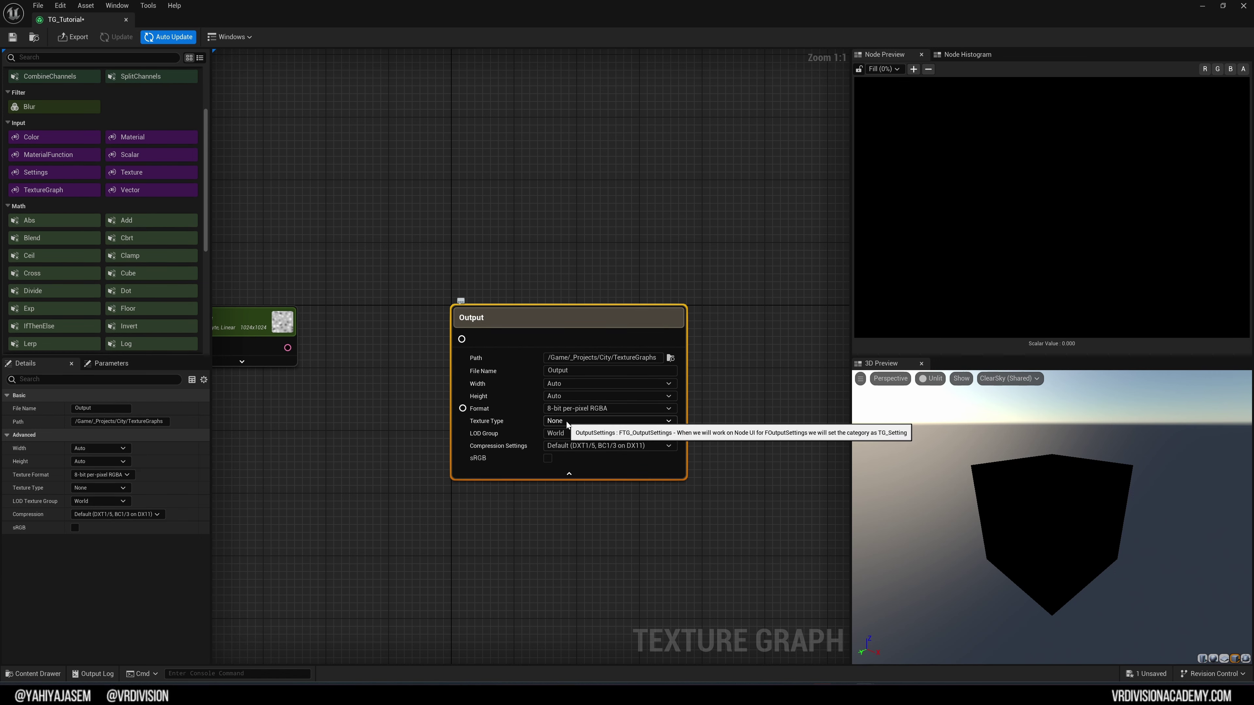
click(566, 421)
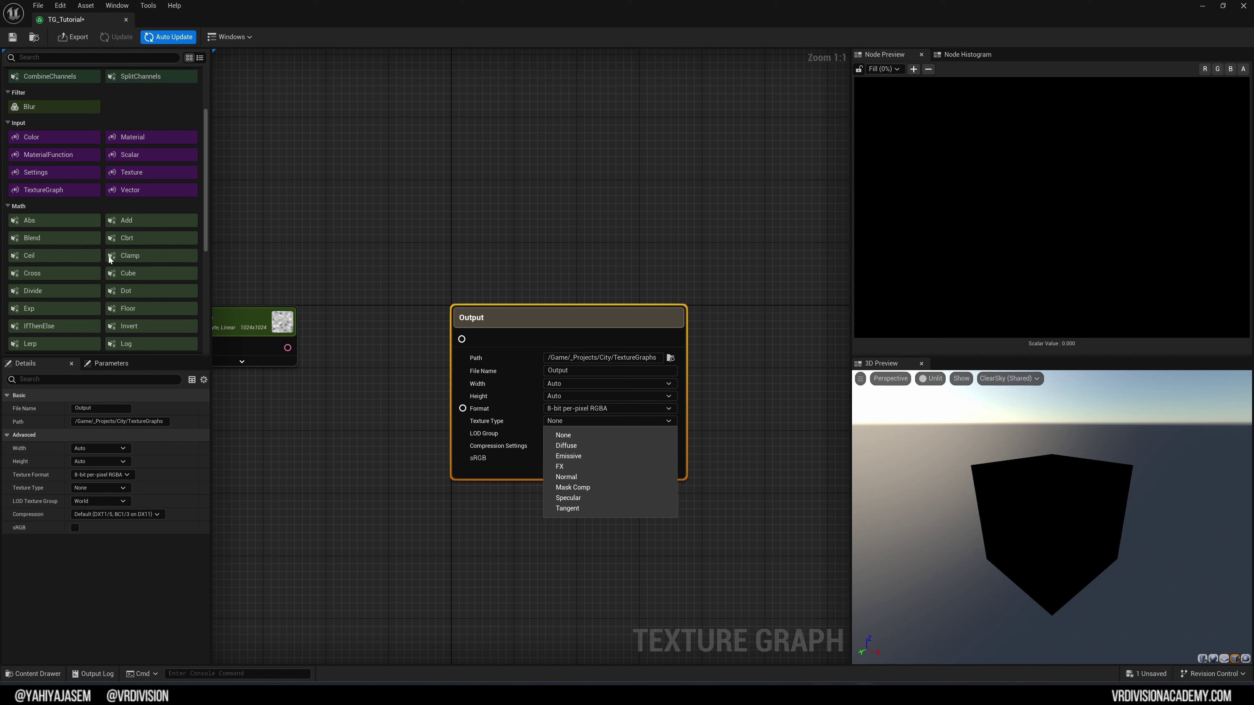
scroll(138, 126, up, 3)
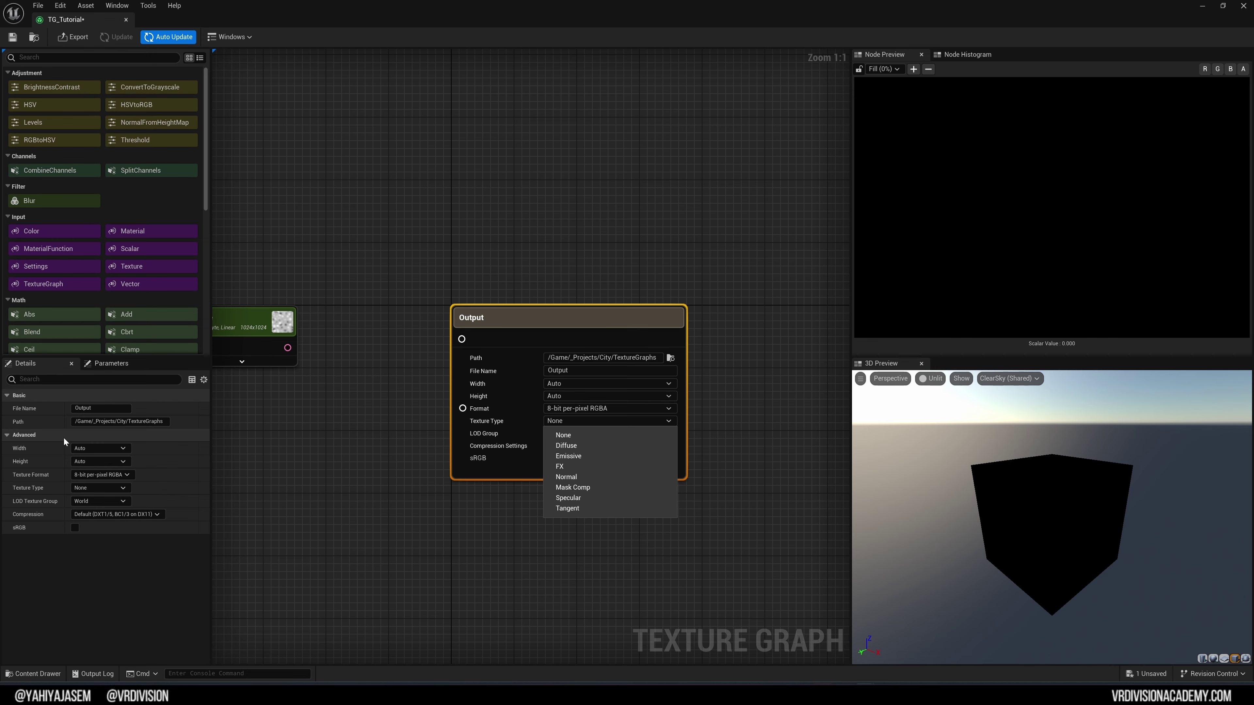
right_drag(359, 426, 431, 391)
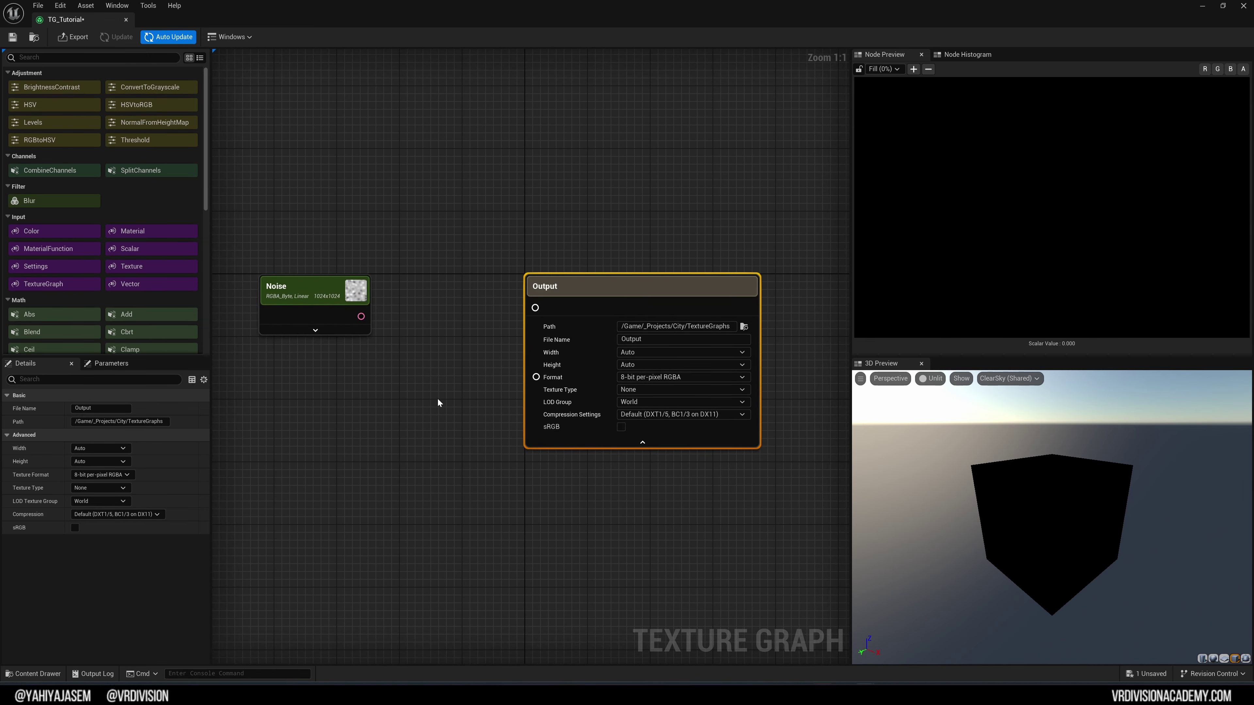
Step: Open the TG_Facade texture graph, group the TG_Tutorial editor with it in the main window, and show TG_Facade
click(420, 199)
key(ctrl+space)
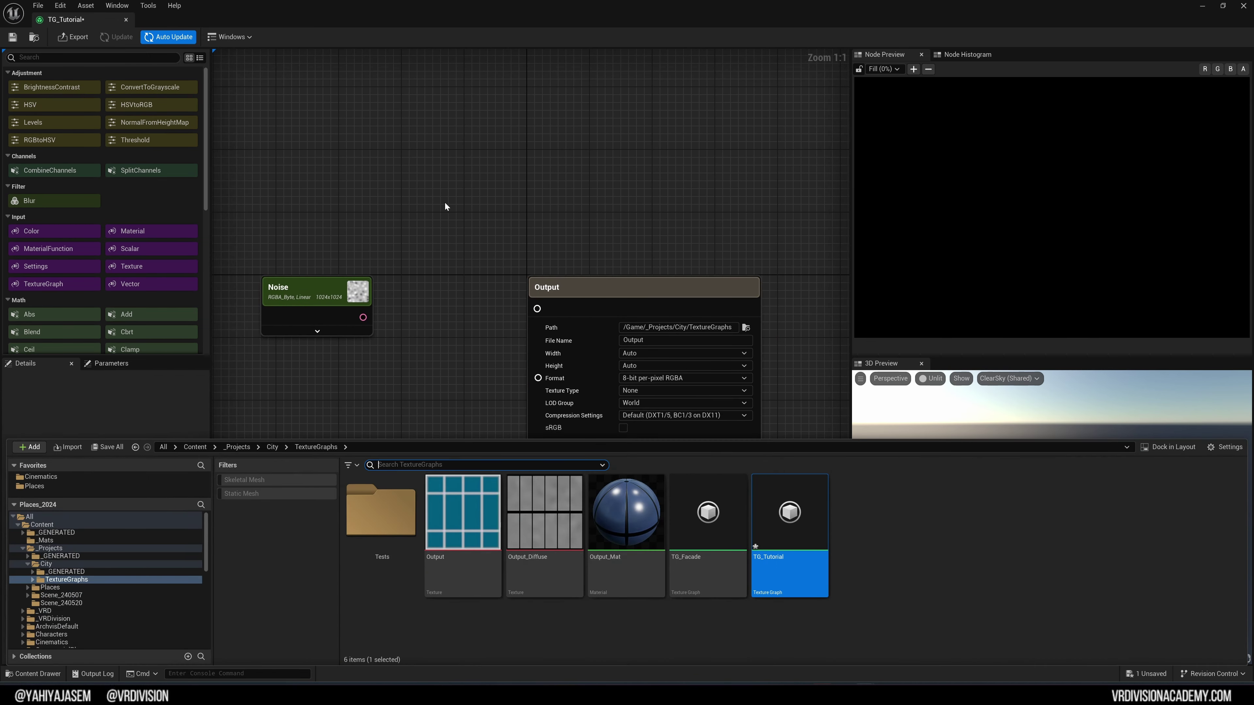
click(699, 528)
key(ctrl+space)
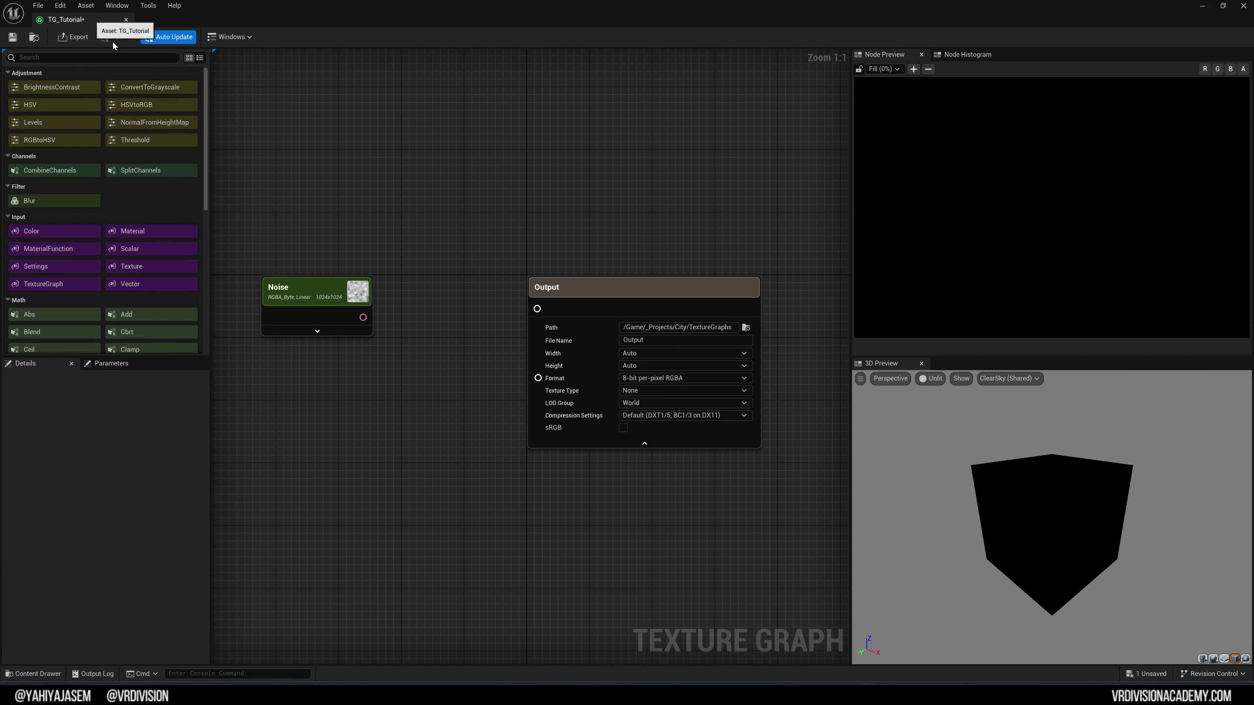
drag(87, 19, 276, 22)
click(204, 19)
Step: Move the Shape node in TG_Facade up and away from its connected Invert node
scroll(342, 397, up, 8)
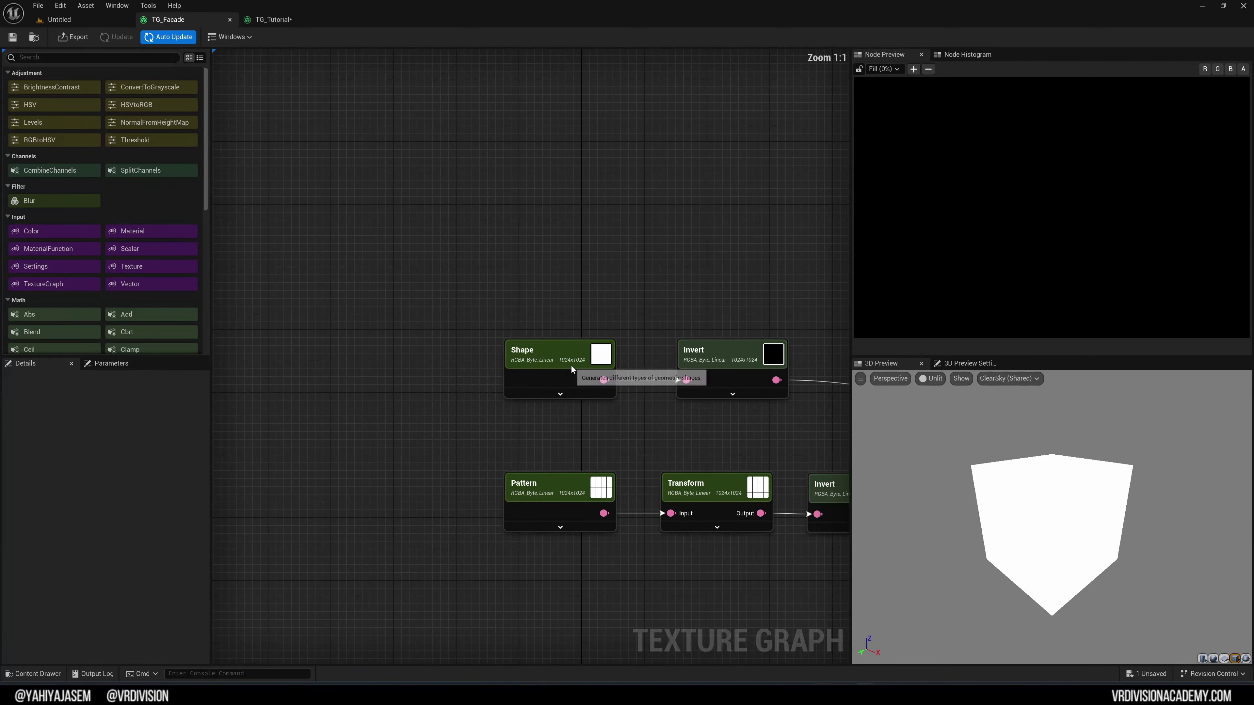
click(567, 352)
drag(568, 352, 370, 294)
right_drag(340, 263, 438, 246)
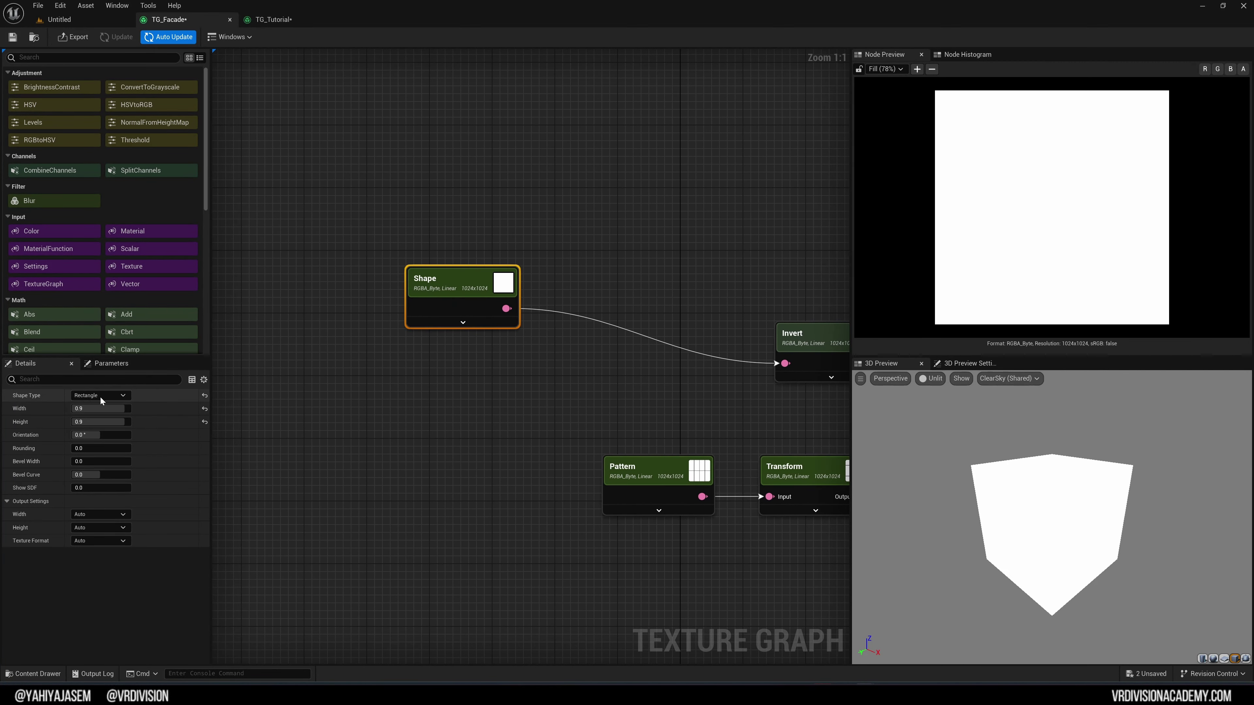
Step: Change the Shape node's Shape Type to Circle and review the other available shape types
click(99, 395)
click(98, 407)
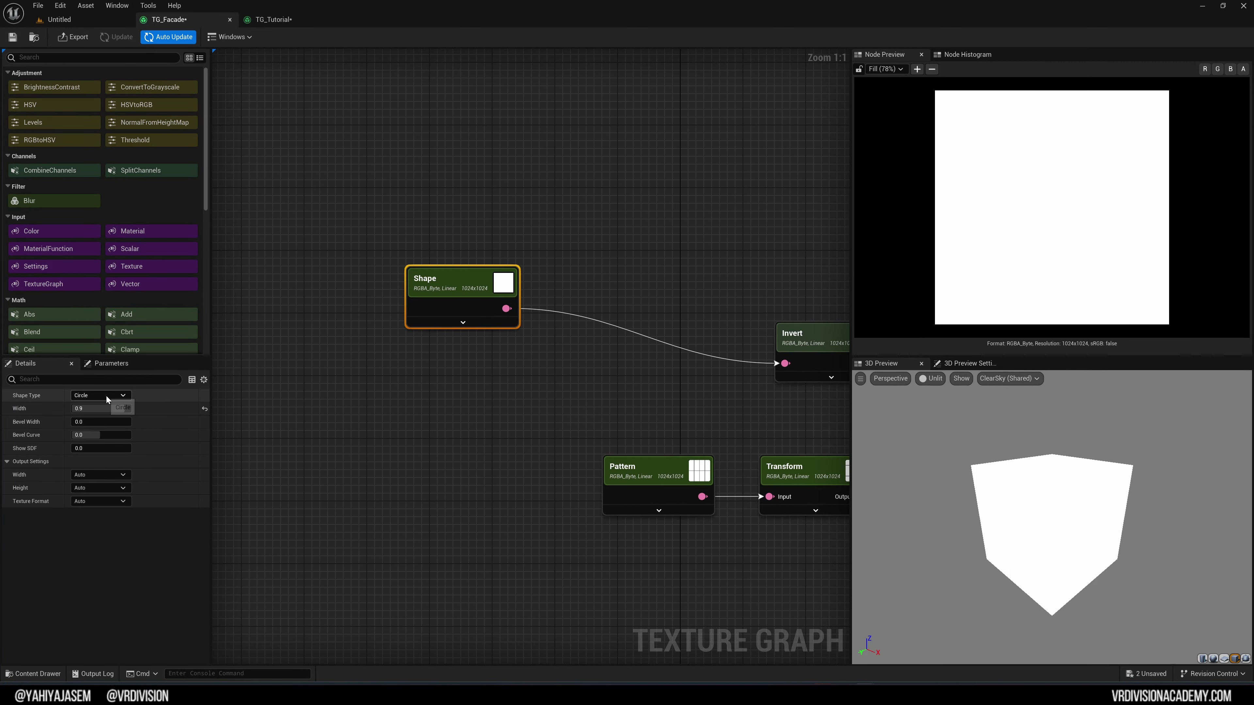
click(98, 395)
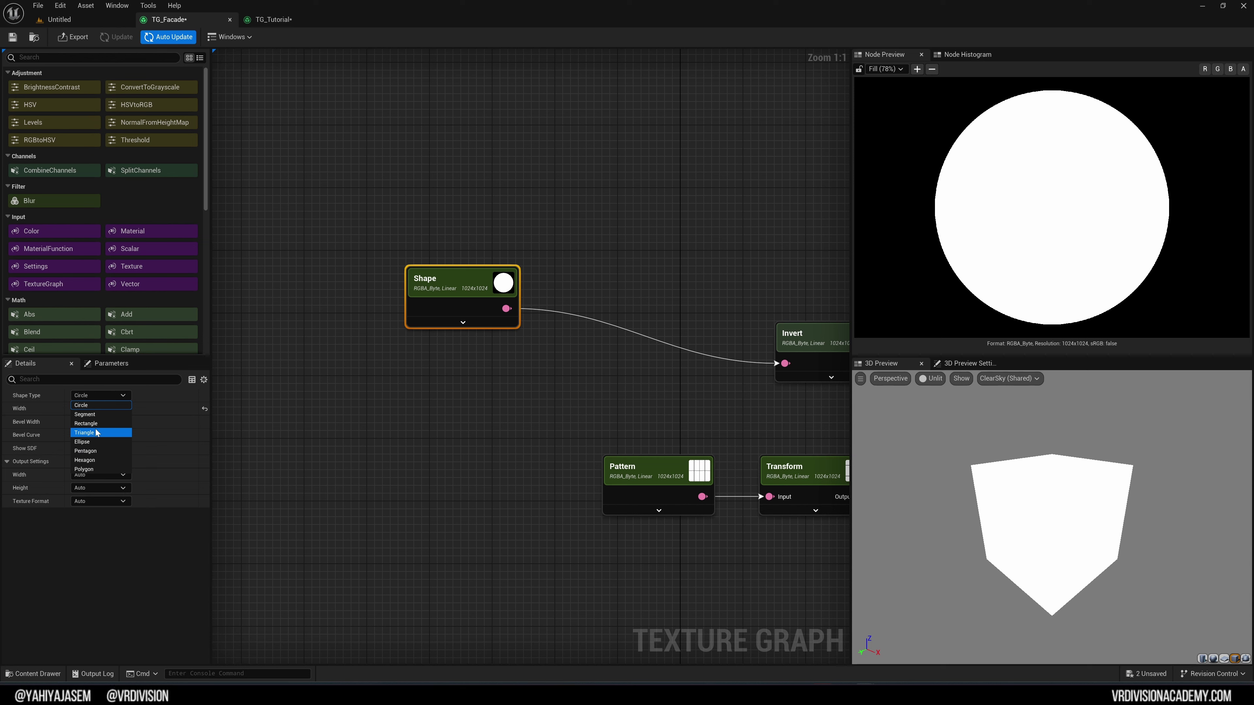
scroll(123, 197, down, 10)
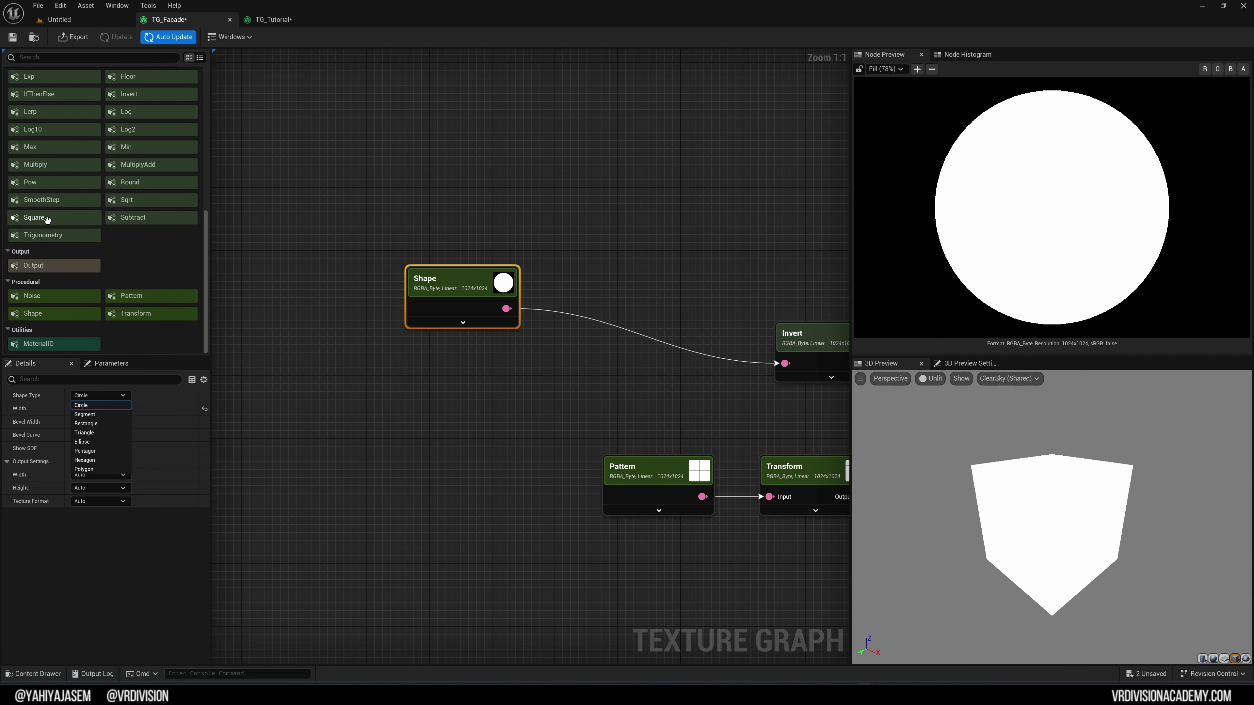
scroll(108, 255, up, 10)
scroll(108, 255, up, 3)
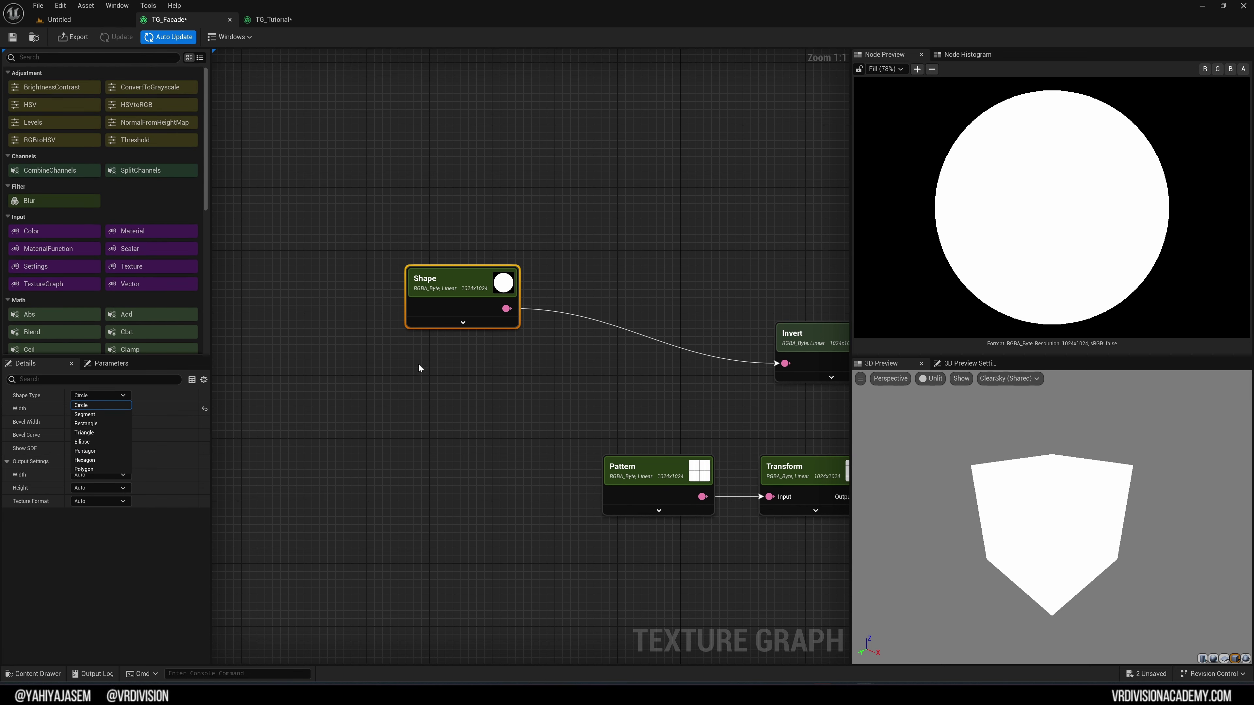
click(437, 280)
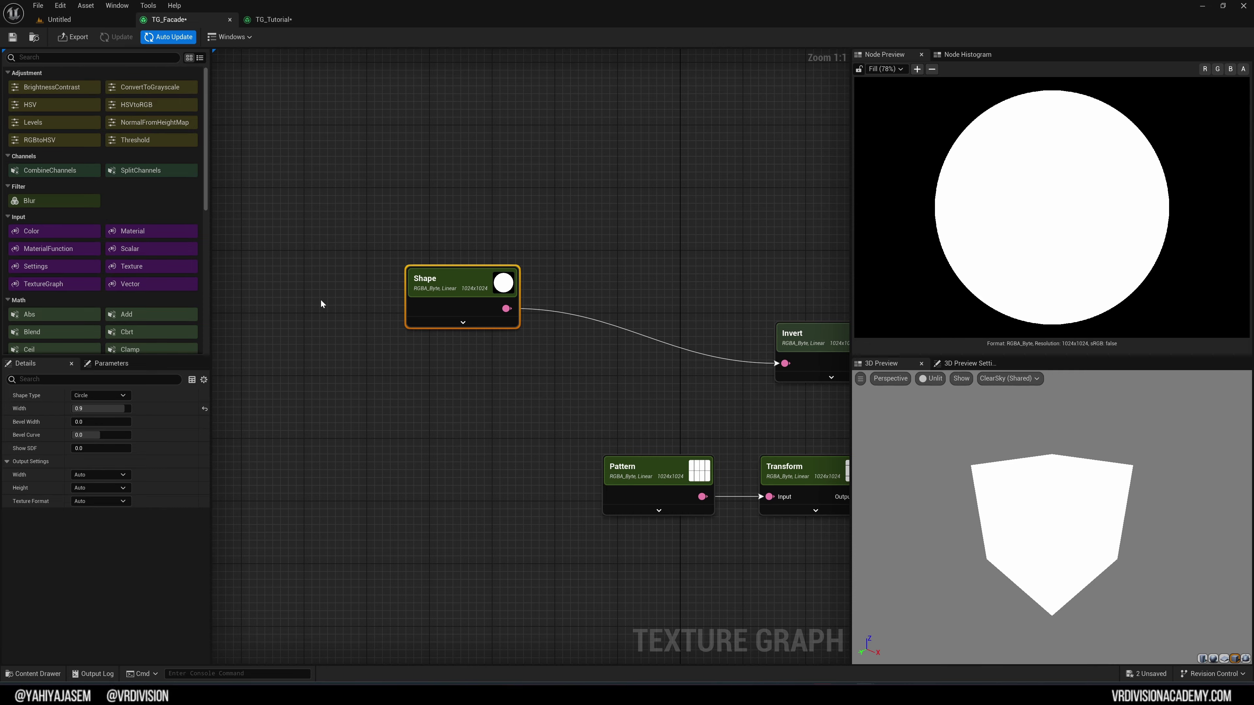
Step: Give the circular Shape node a Bevel Width of 0.164267, a Bevel Curve of 0.567466 and a Show SDF of 0.871466
right_drag(462, 373, 495, 384)
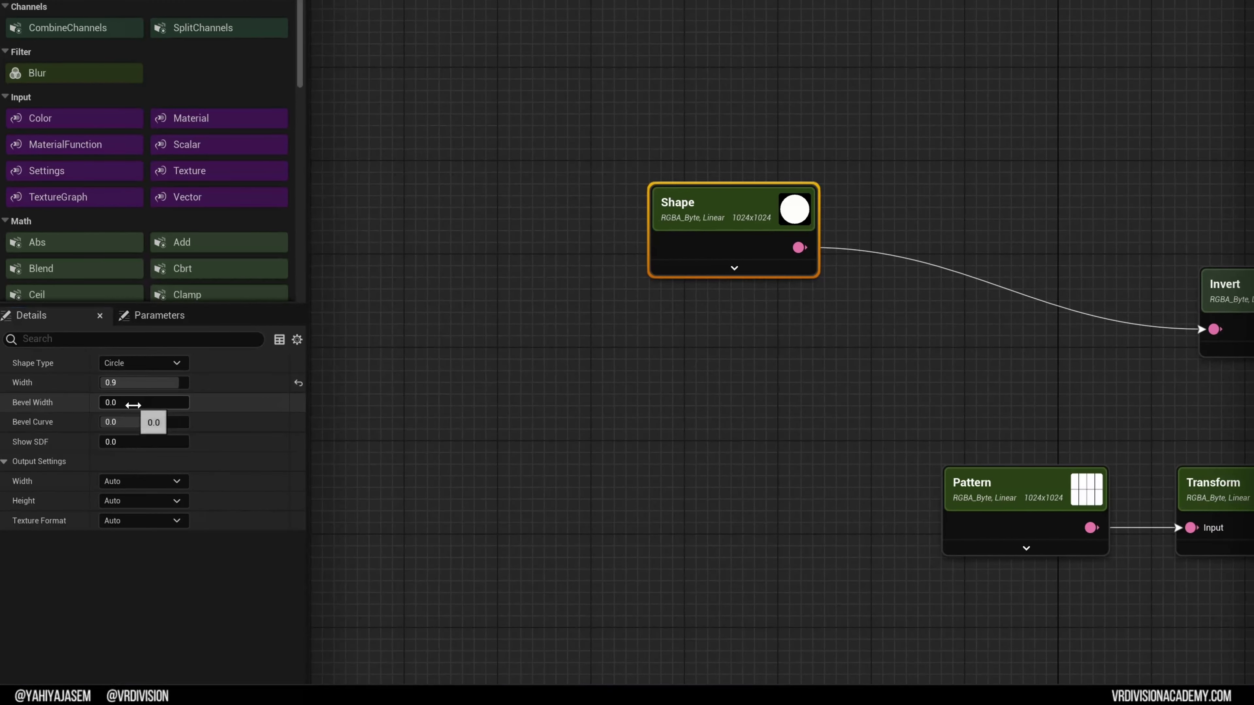
drag(133, 405, 142, 402)
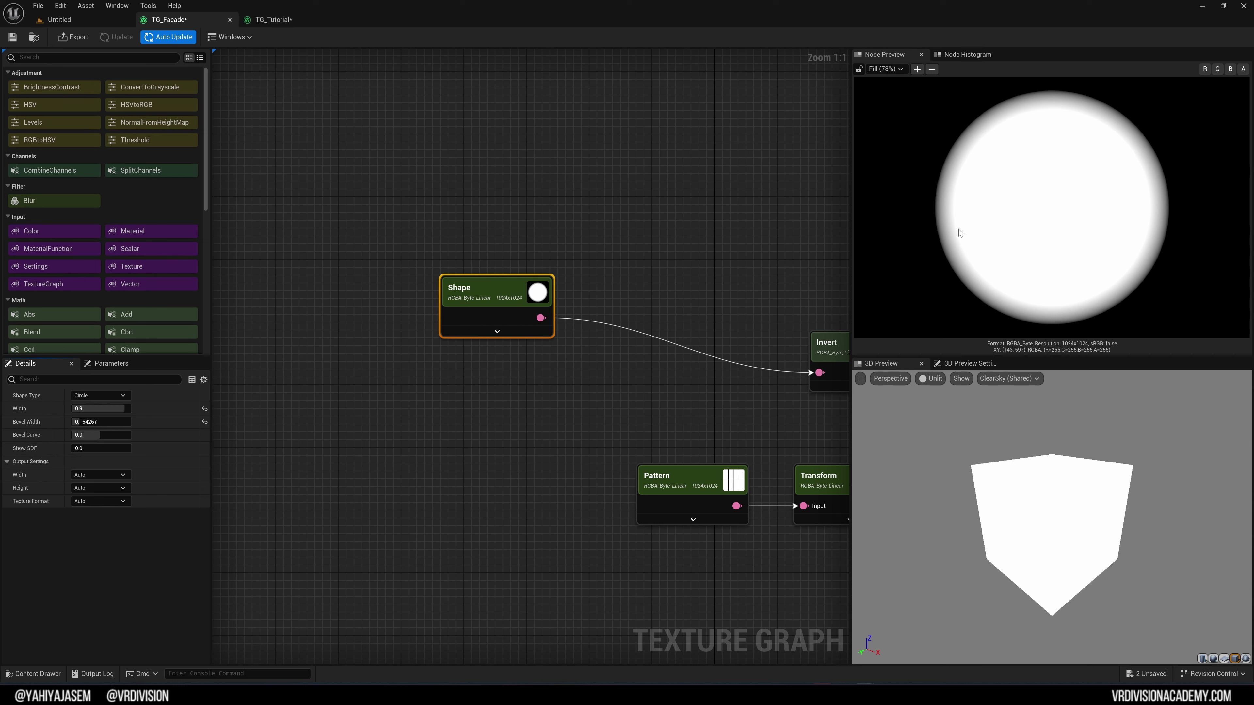
drag(103, 434, 117, 435)
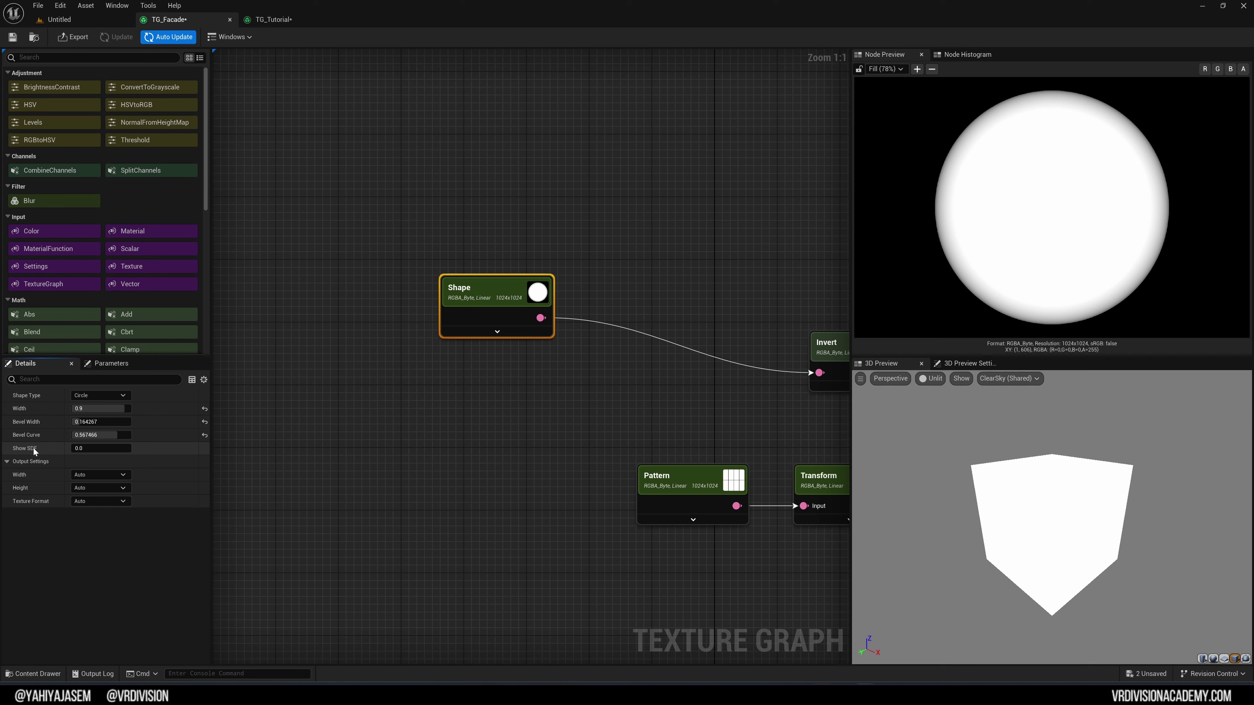
mouse_move(34, 452)
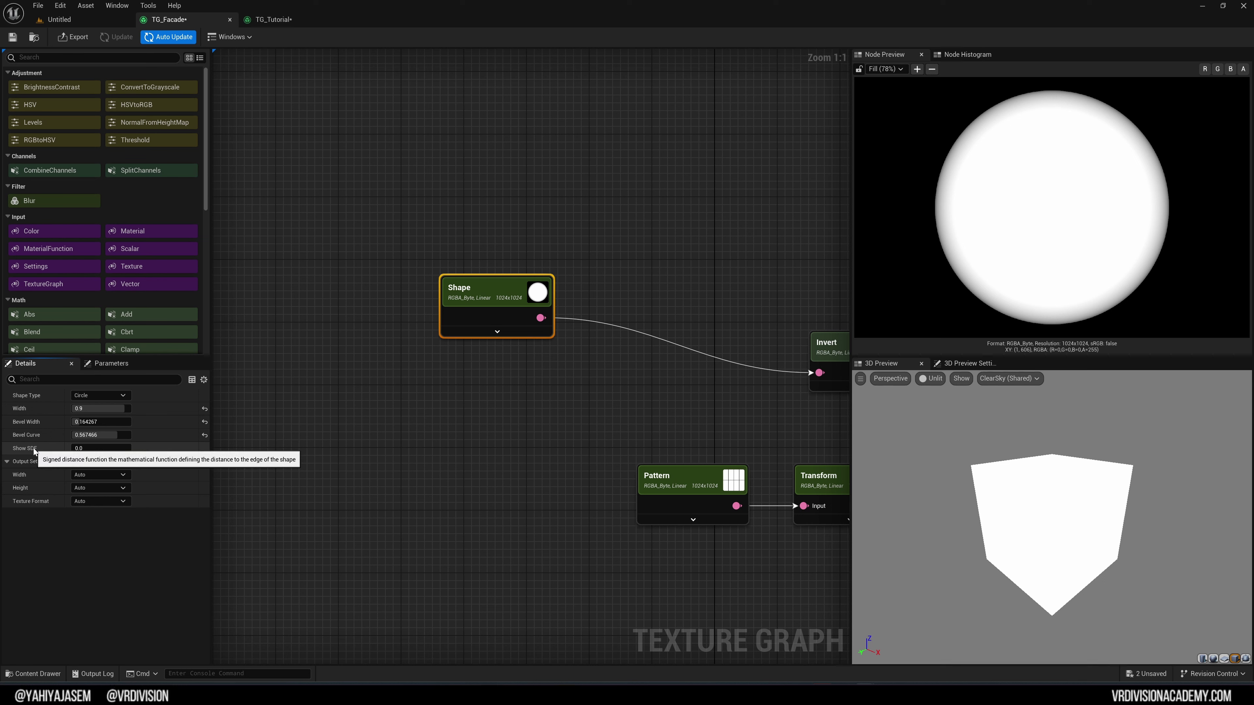
drag(99, 448, 109, 448)
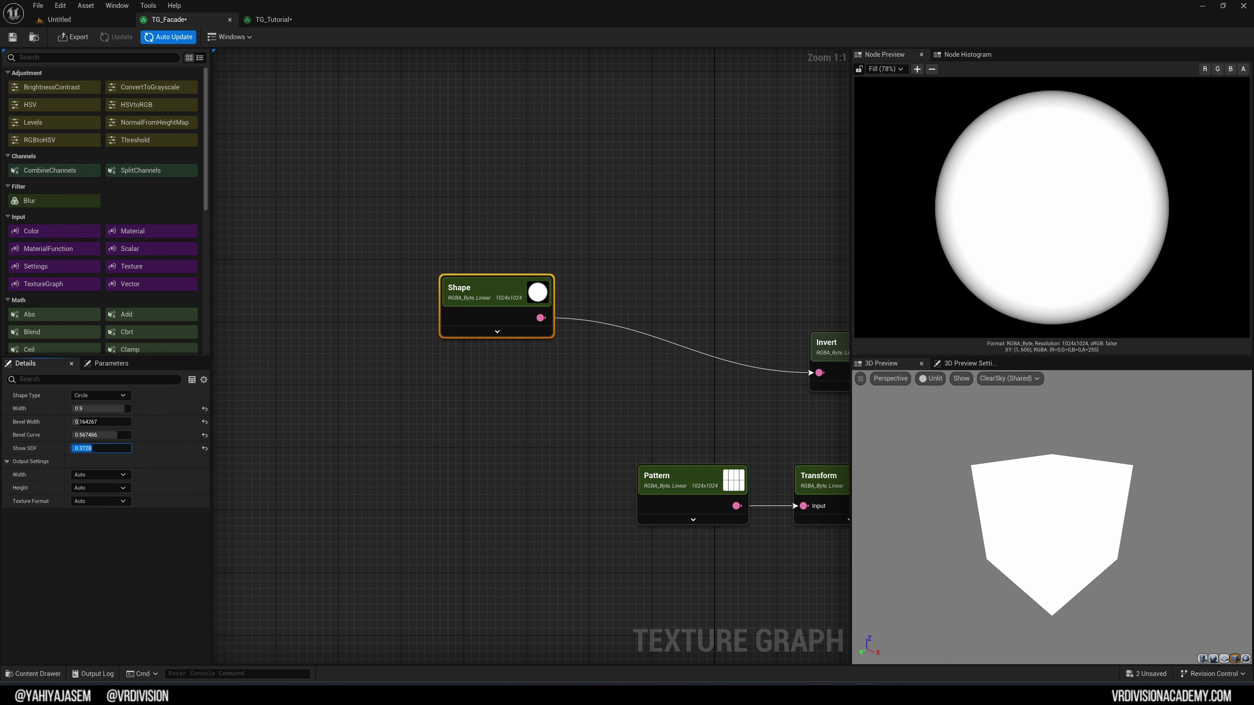
drag(100, 449, 101, 449)
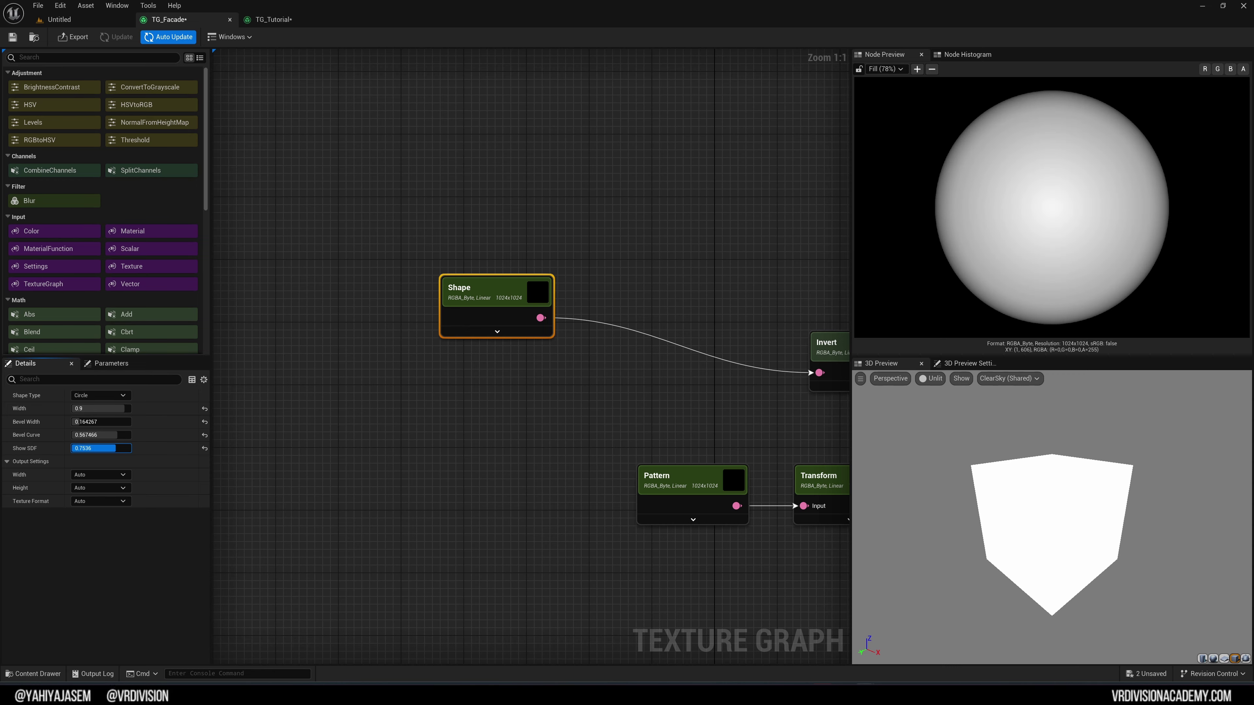
Step: Preview the last Add node in the Shape chain to see how the modified shape affects the result
scroll(574, 406, down, 10)
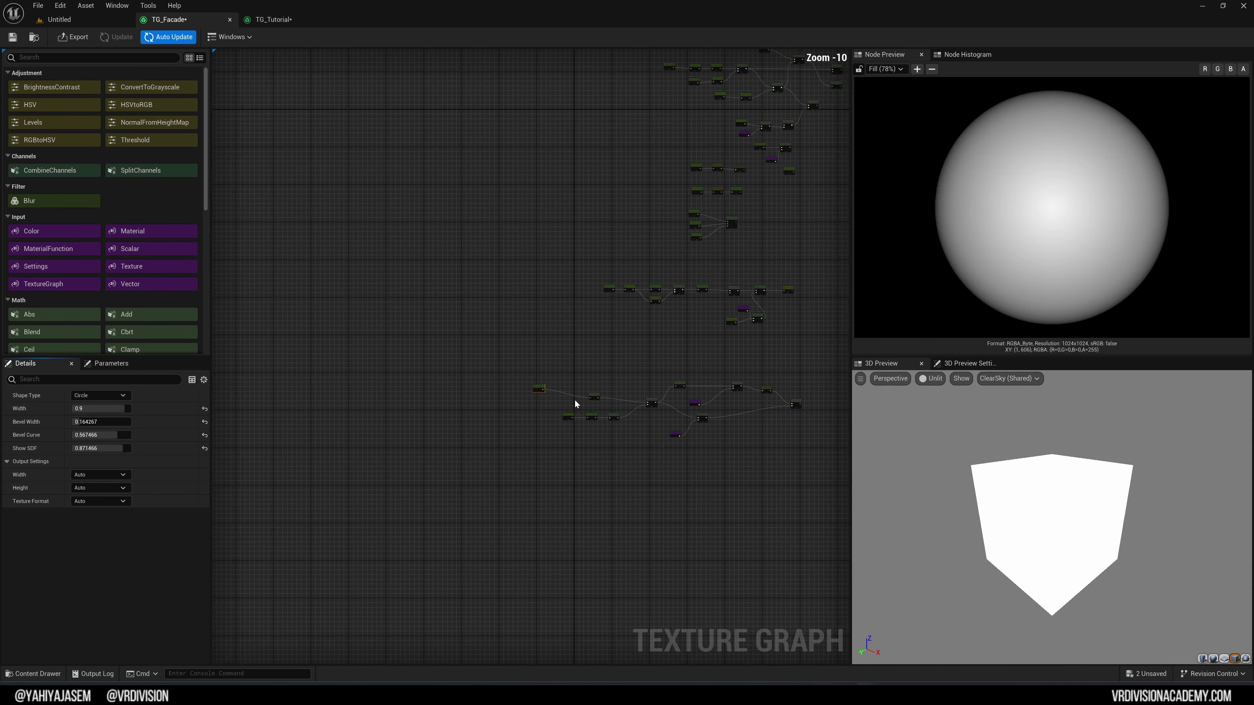
scroll(654, 403, up, 3)
click(701, 381)
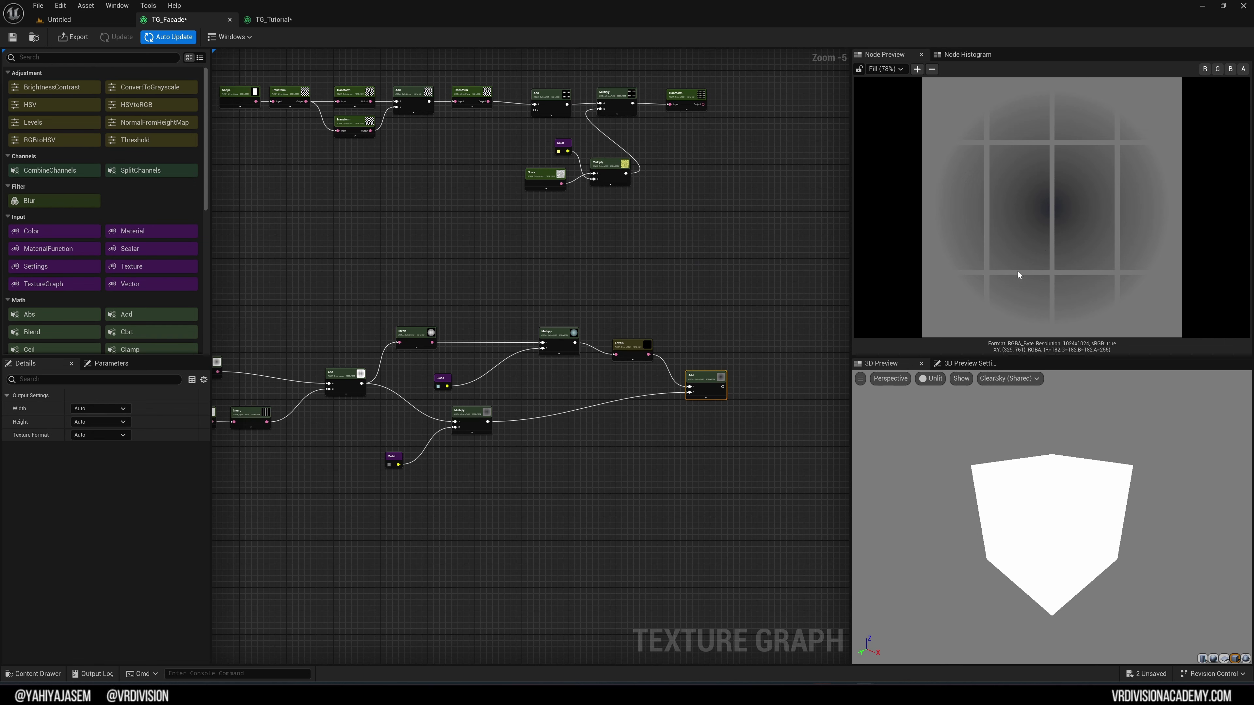
Step: Reset the Shape node's Show SDF, Bevel Curve and Bevel Width to their defaults and set its Shape Type to Rectangle
right_drag(494, 297, 693, 282)
click(262, 331)
click(205, 448)
click(205, 435)
click(205, 422)
click(121, 394)
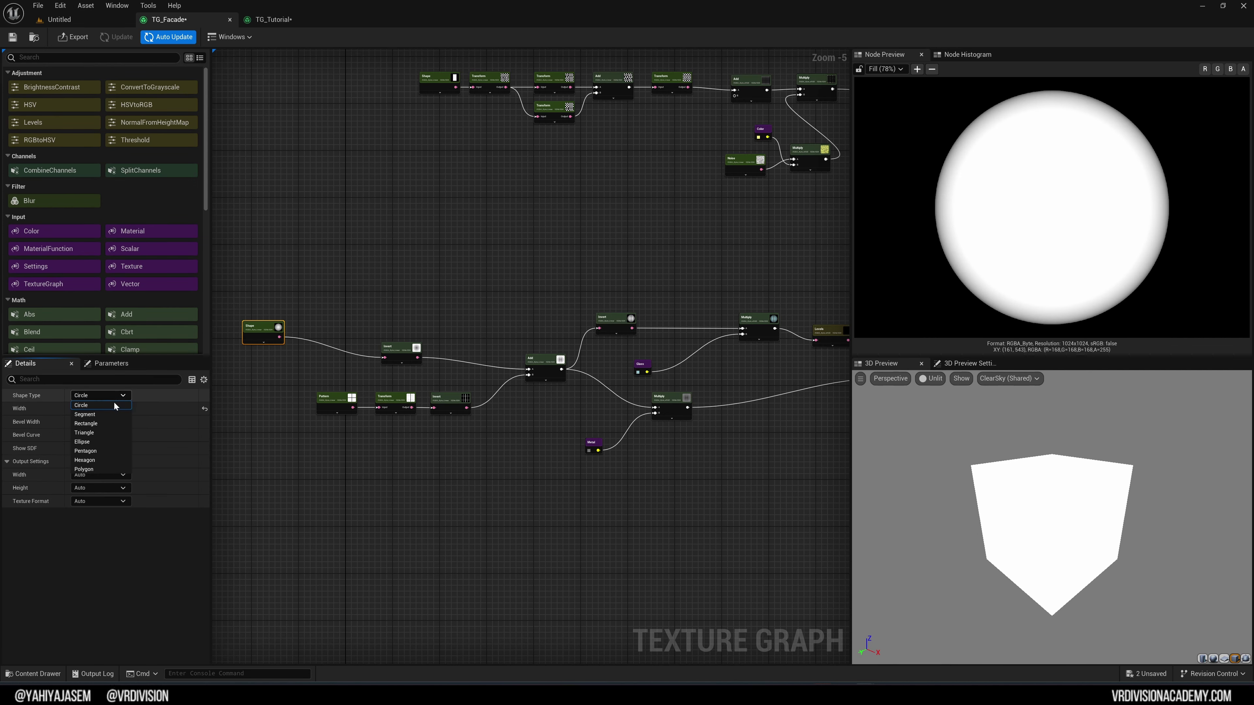
click(108, 424)
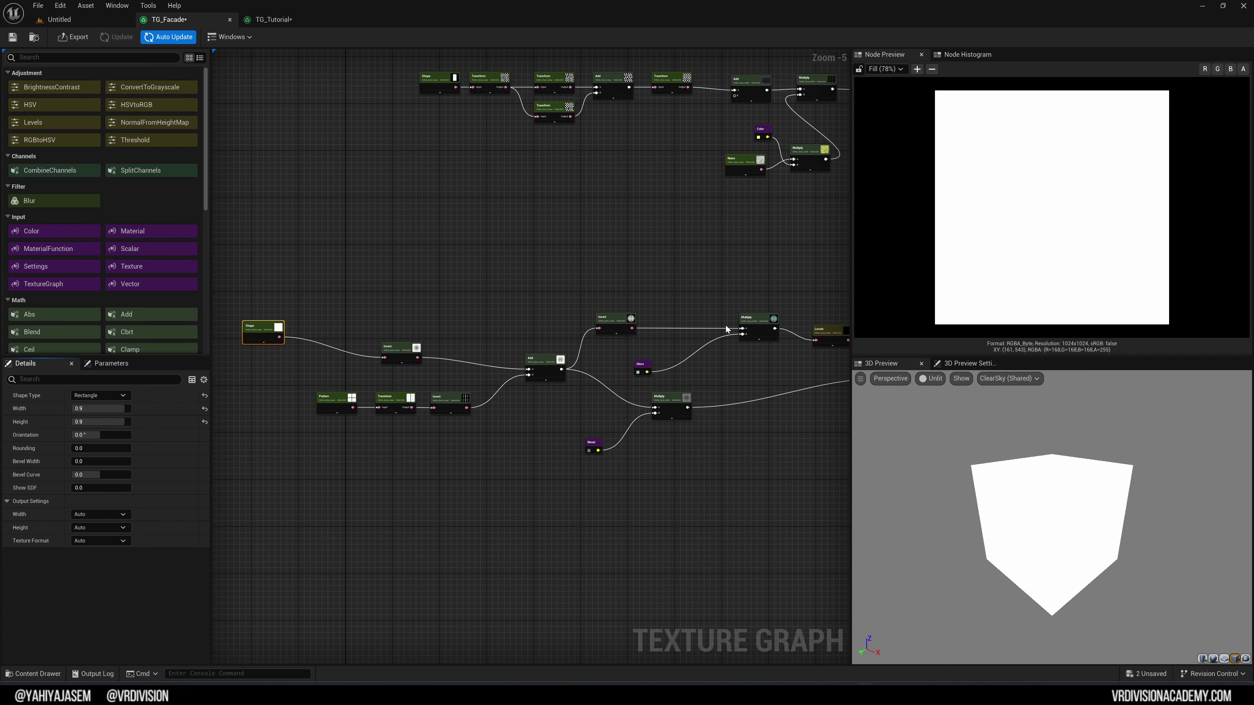
Step: Preview the chain's last Add node, and move the Shape node closer to its connected Invert node, level with it
right_drag(816, 336, 698, 316)
click(785, 354)
right_drag(300, 222, 539, 222)
scroll(379, 380, up, 5)
click(396, 210)
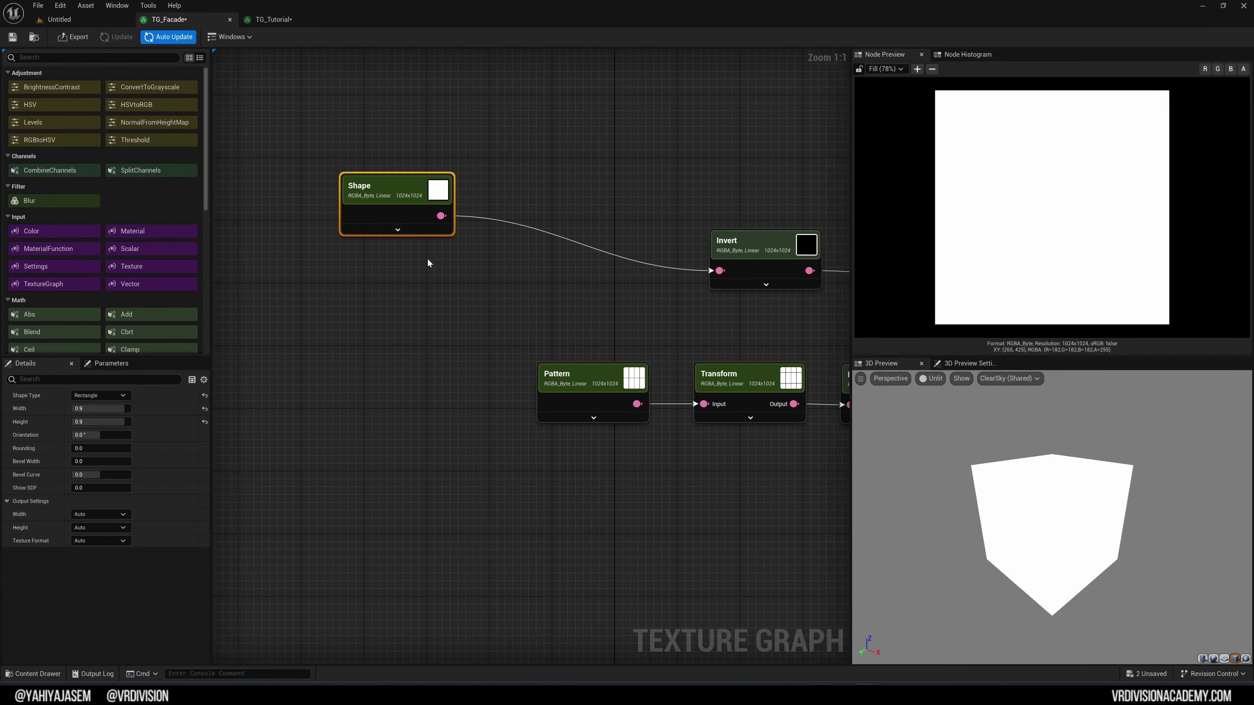
drag(395, 195, 554, 252)
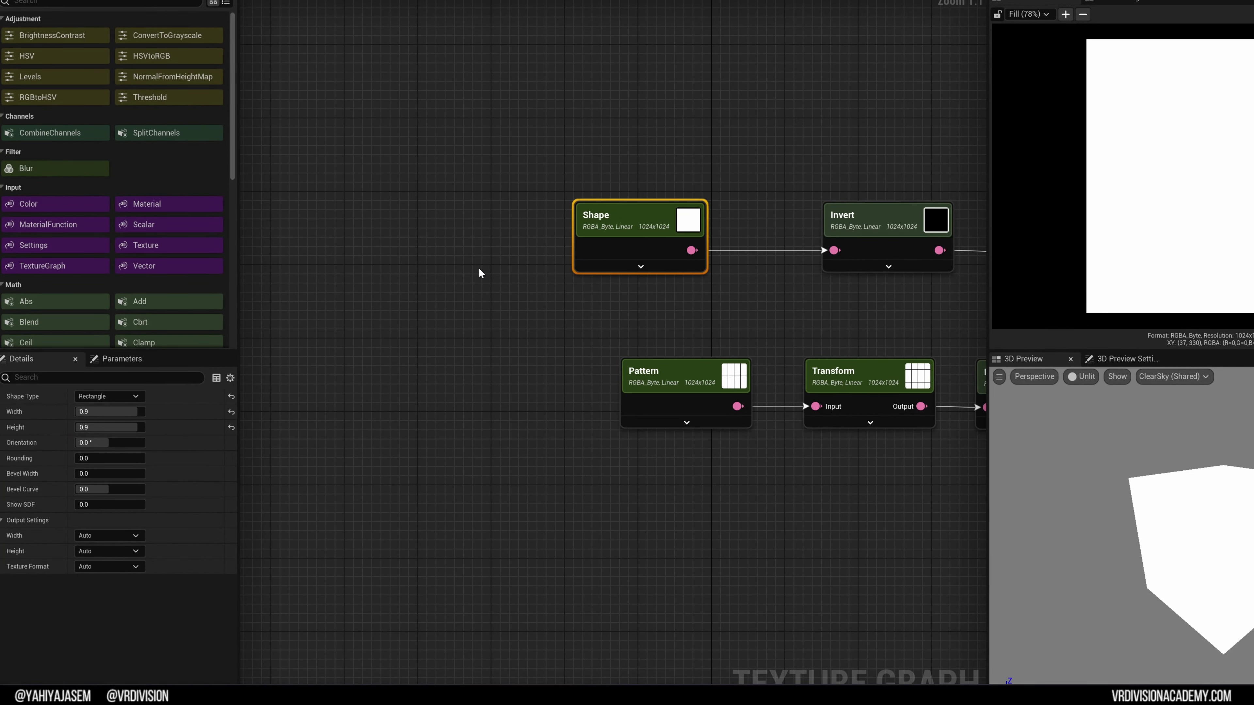
Step: Add a SplitChannels node in the empty graph area above the upper Invert node
right_drag(554, 267, 412, 286)
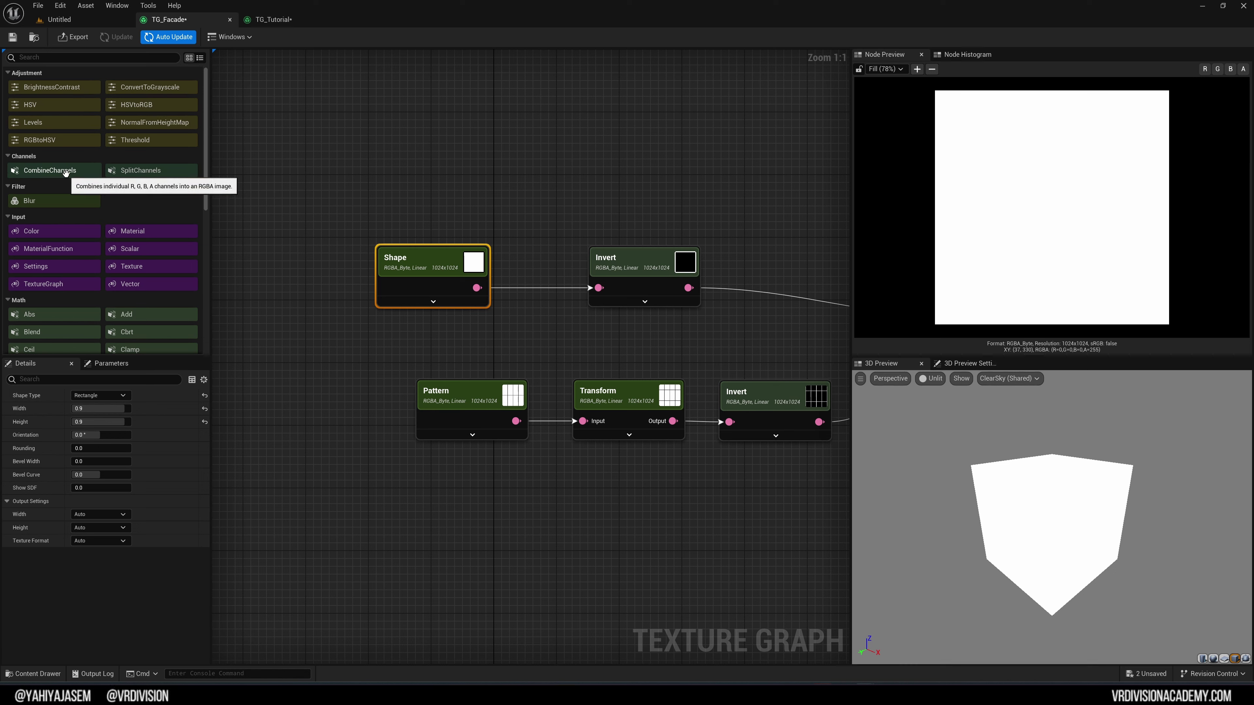
drag(141, 171, 539, 149)
drag(739, 151, 740, 151)
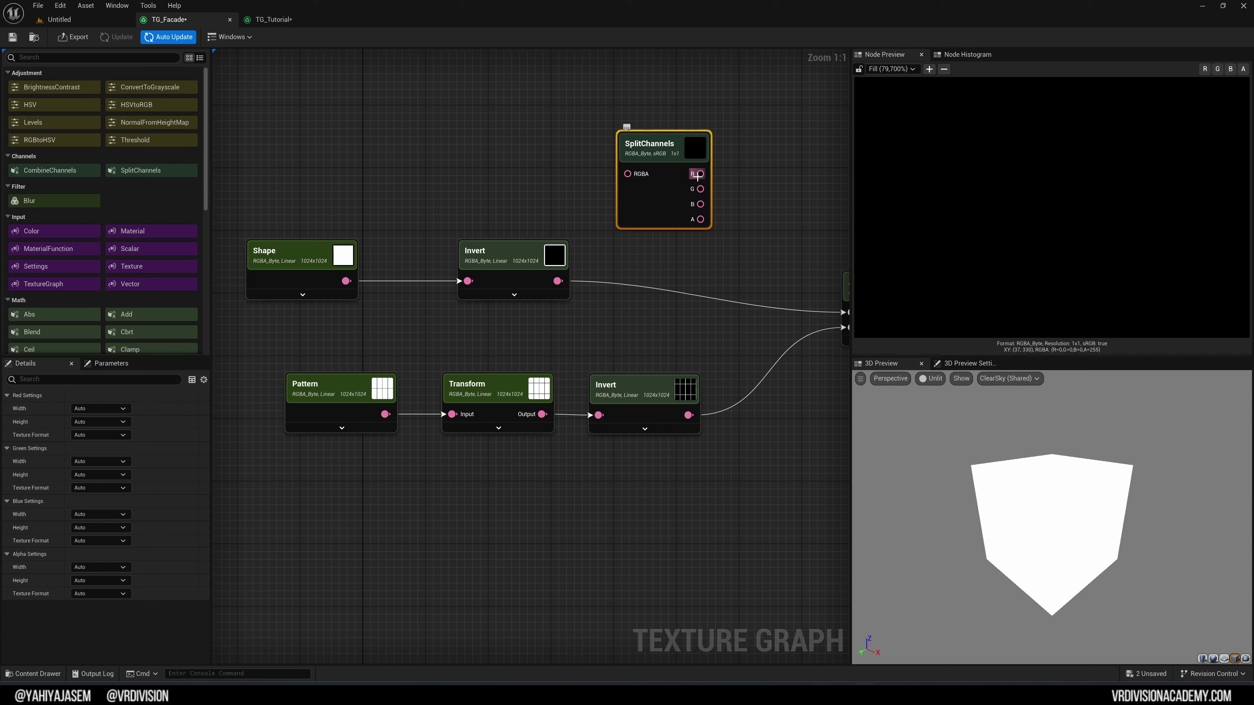
right_drag(700, 205, 600, 228)
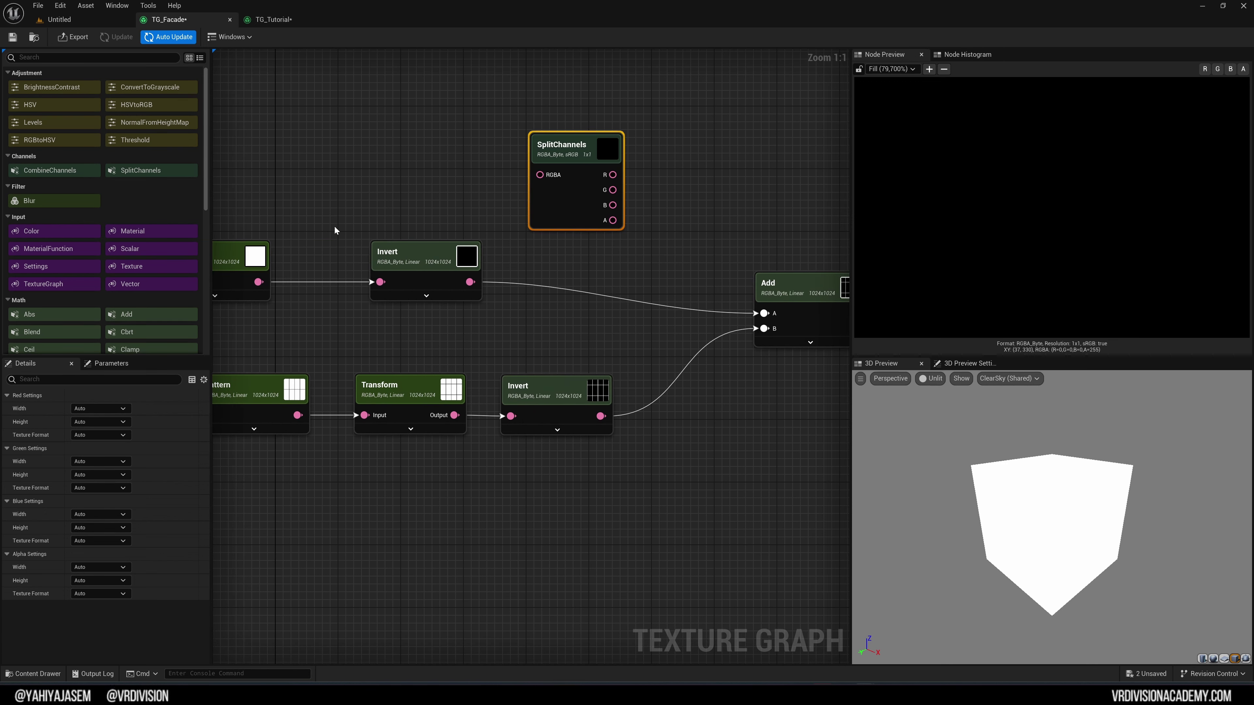
Step: Add a Blur node beside SplitChannels and feed its Input from the upper Invert node's output
drag(80, 204, 420, 111)
drag(562, 149, 653, 108)
drag(470, 136, 522, 160)
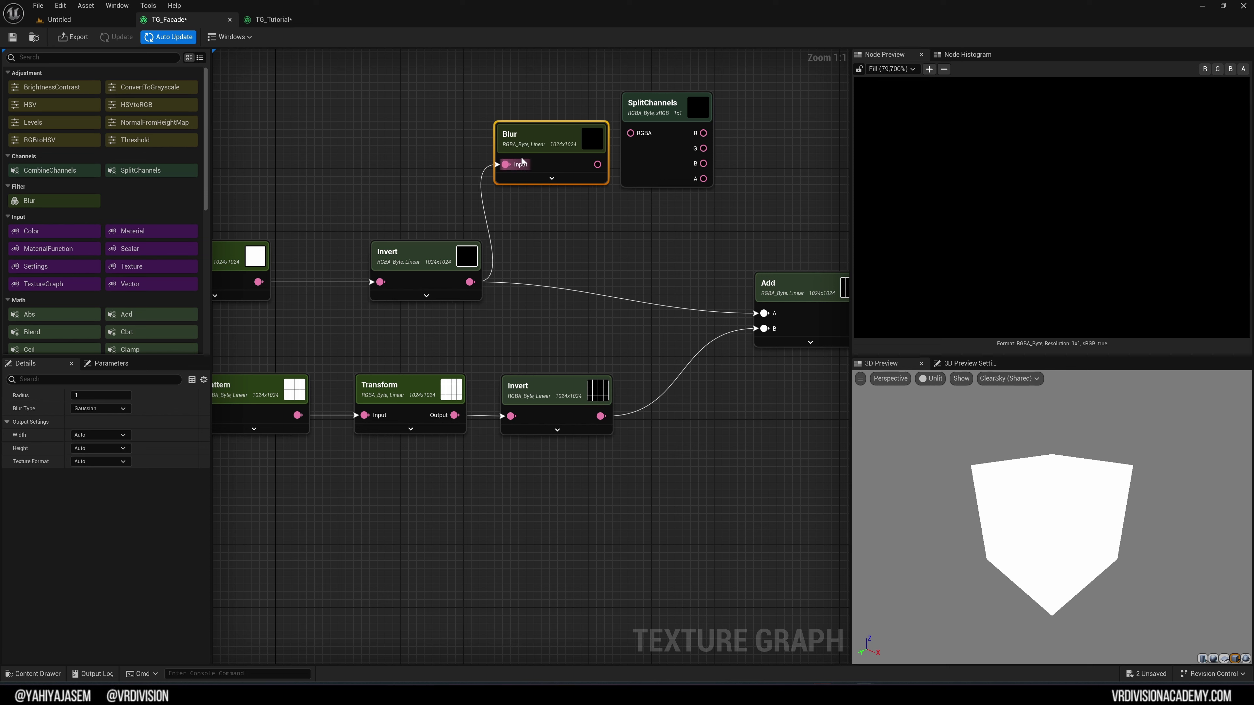
Step: Set the Blur node's Radius to 100 and examine its Blur Type options
drag(79, 395, 113, 395)
click(98, 407)
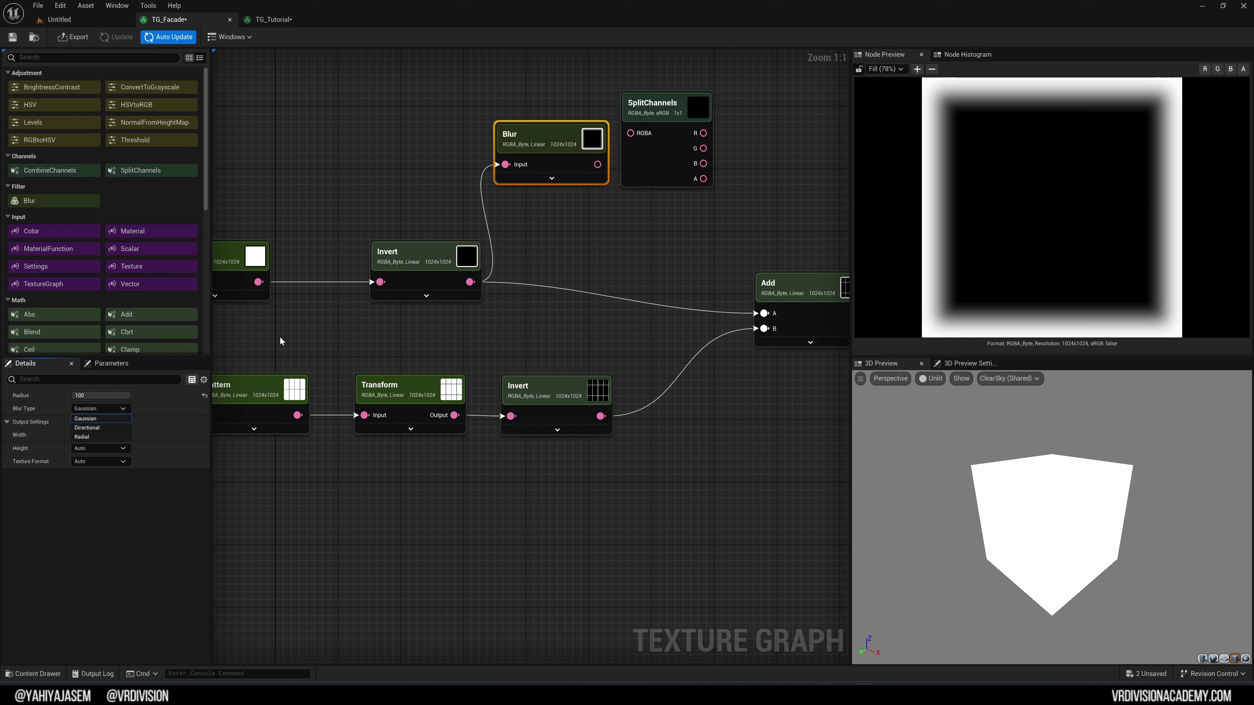
click(424, 334)
Step: Delete the Blur node from the graph
click(542, 150)
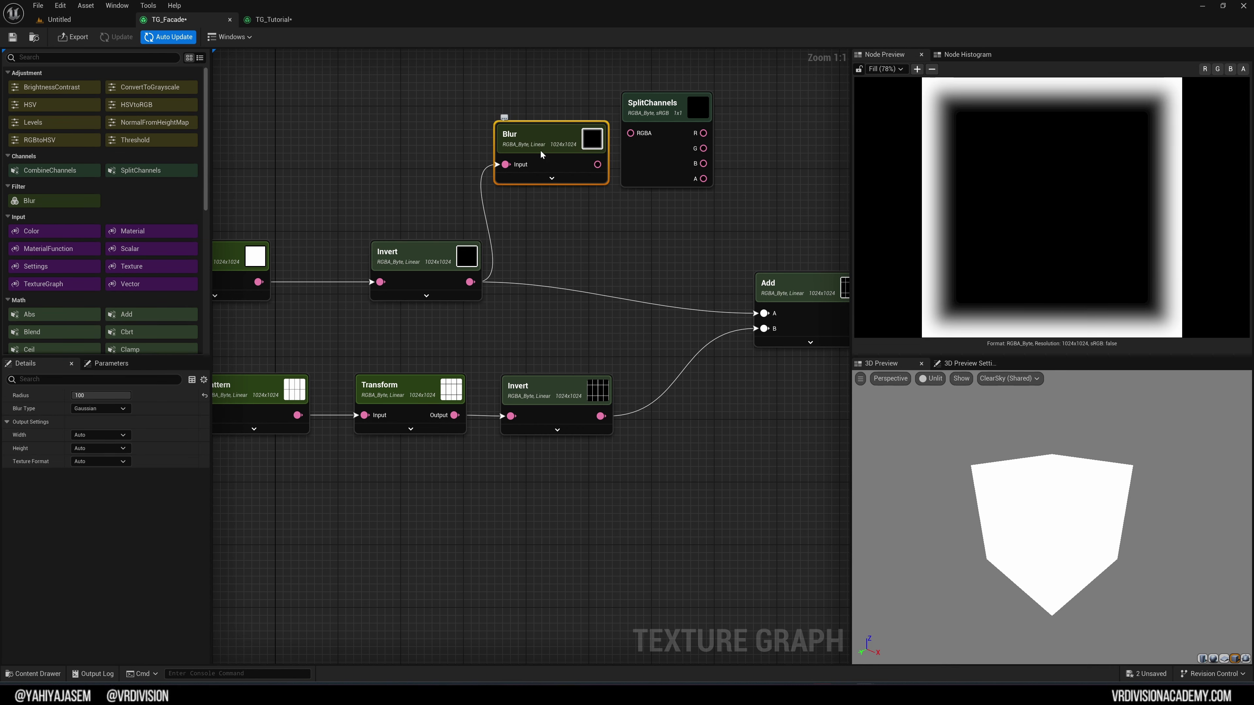
key(Delete)
Step: Switch to the Texture Graph Node Reference web page and read through its Adjustment, Channels, Filter and Input node descriptions
scroll(146, 116, down, 5)
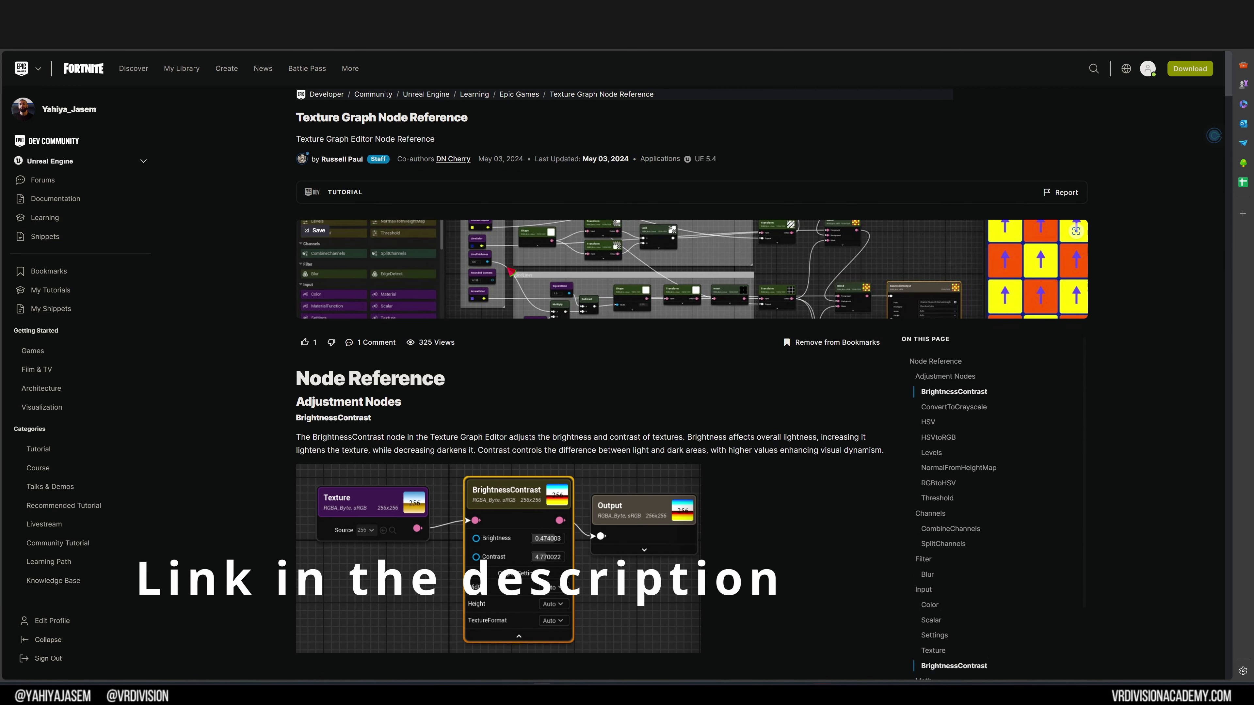
scroll(385, 176, down, 6)
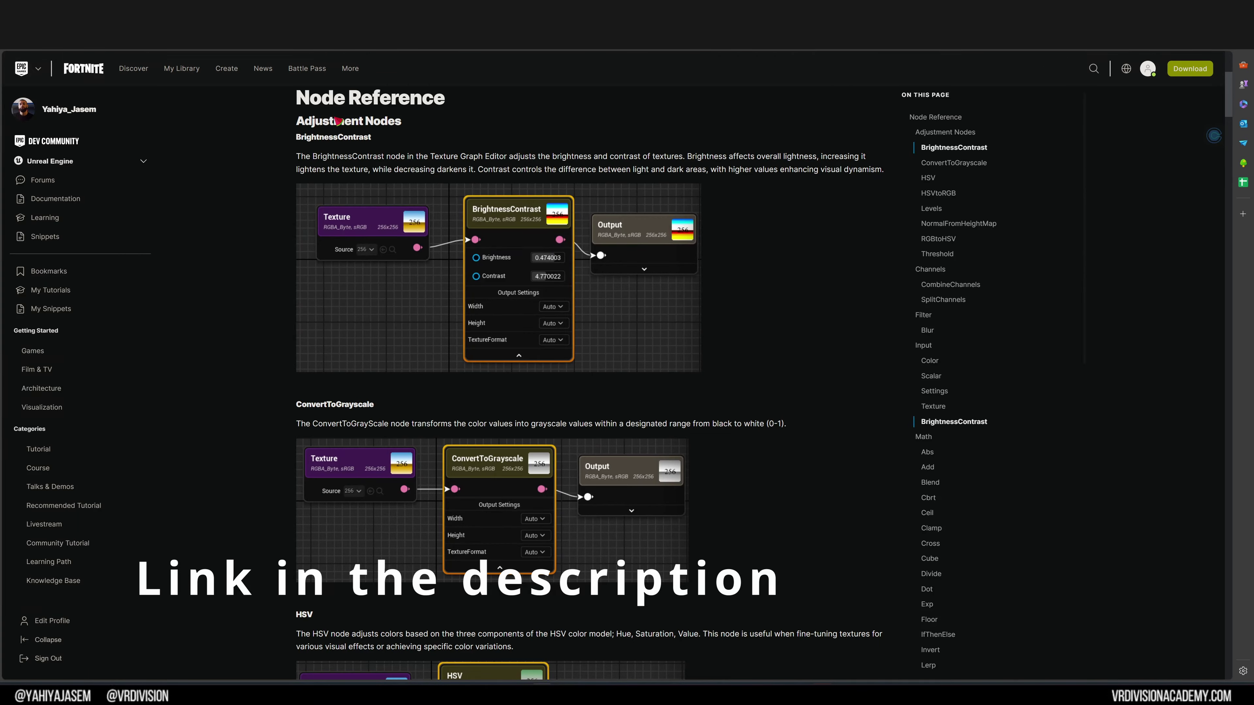
scroll(337, 121, up, 5)
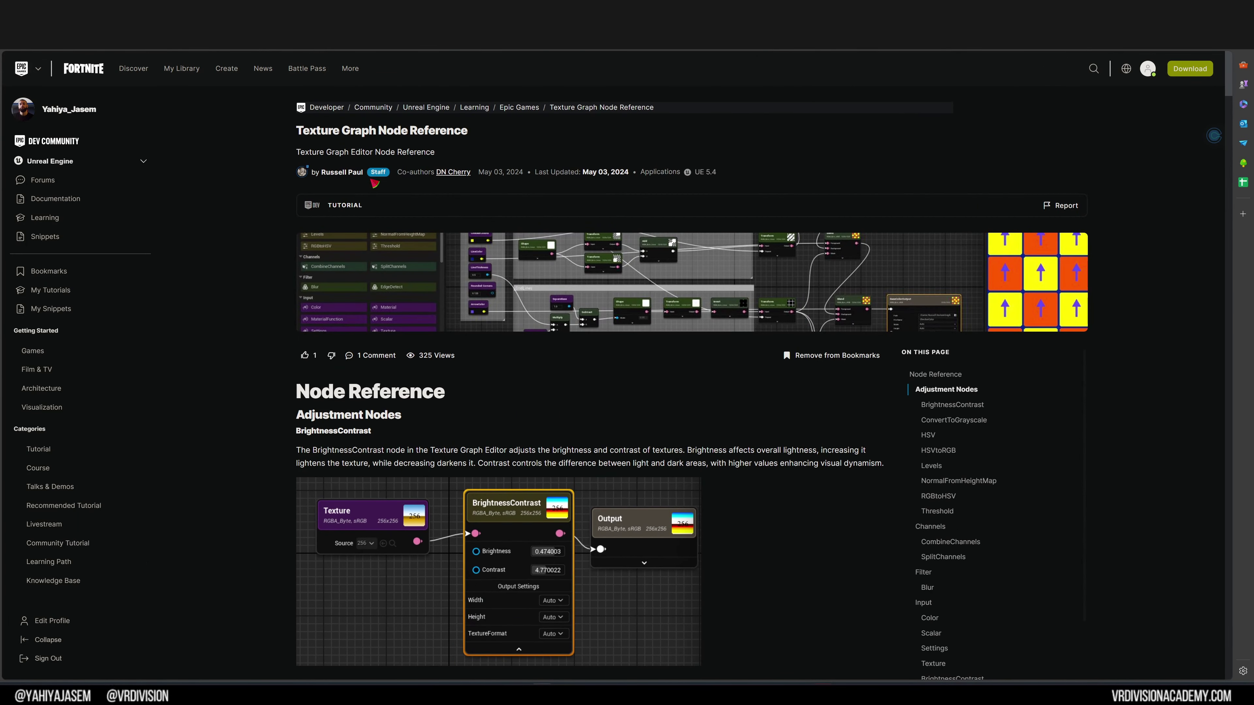
mouse_move(324, 184)
scroll(291, 207, down, 4)
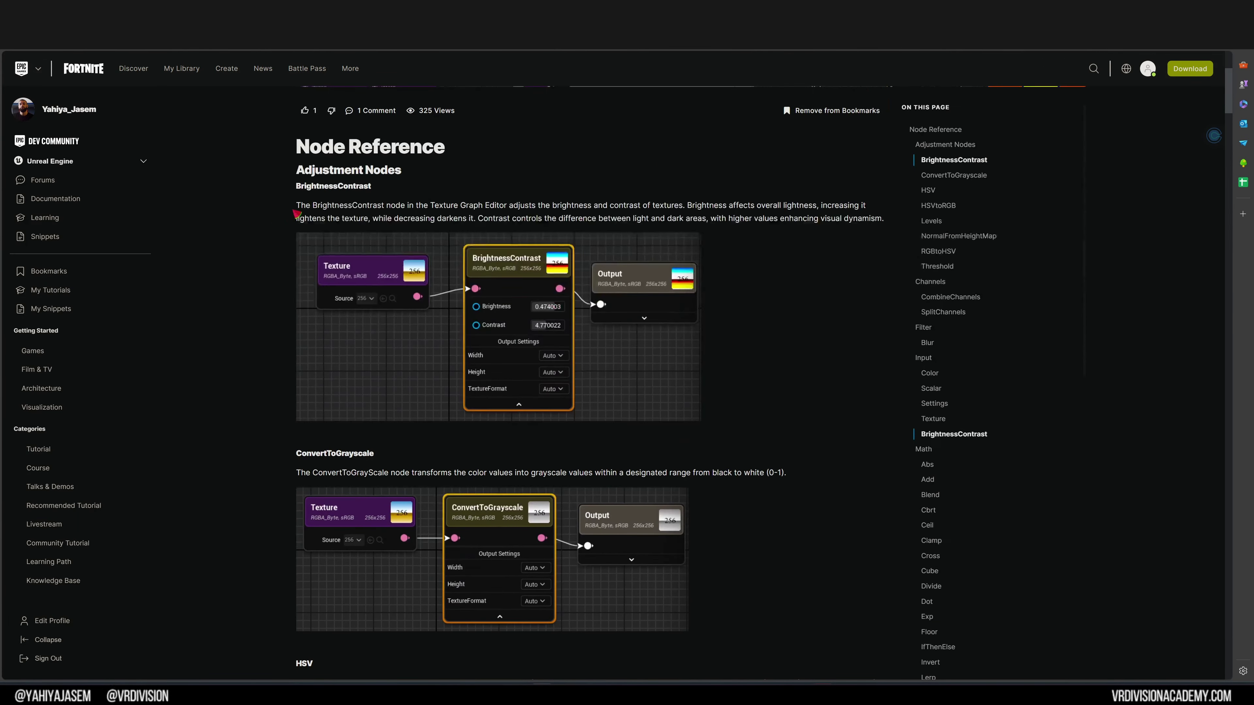
scroll(750, 193, down, 7)
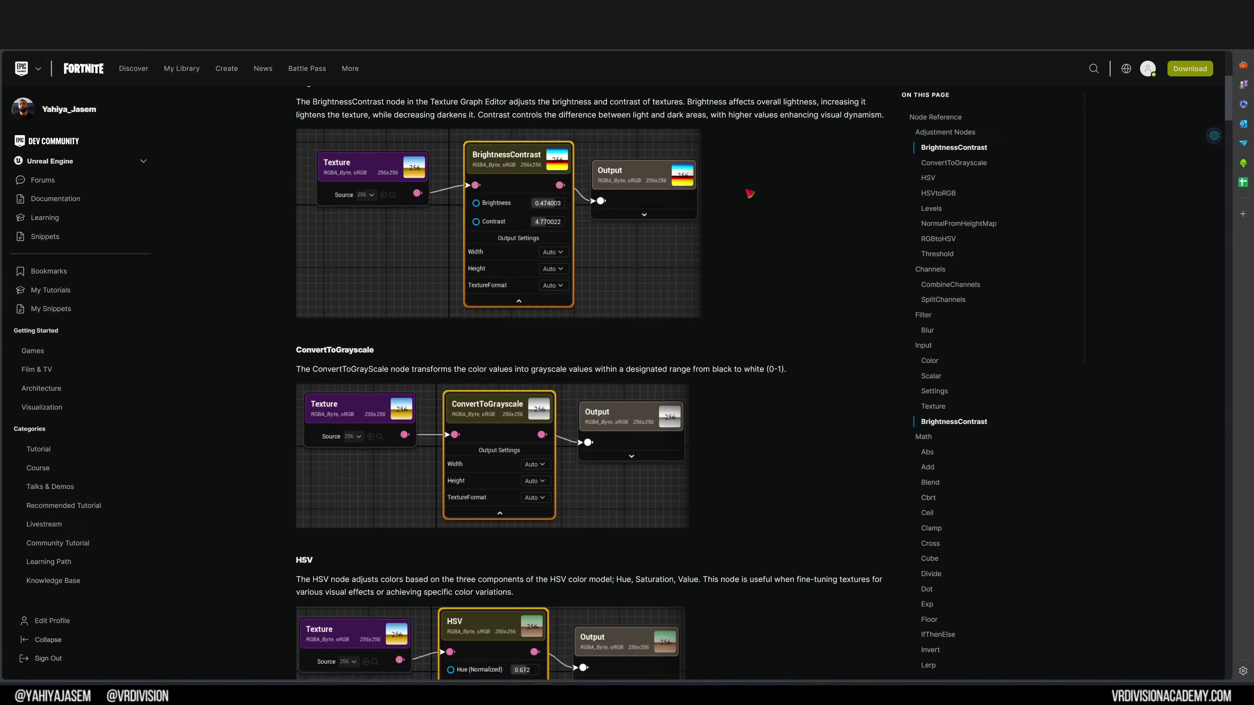
scroll(749, 193, down, 10)
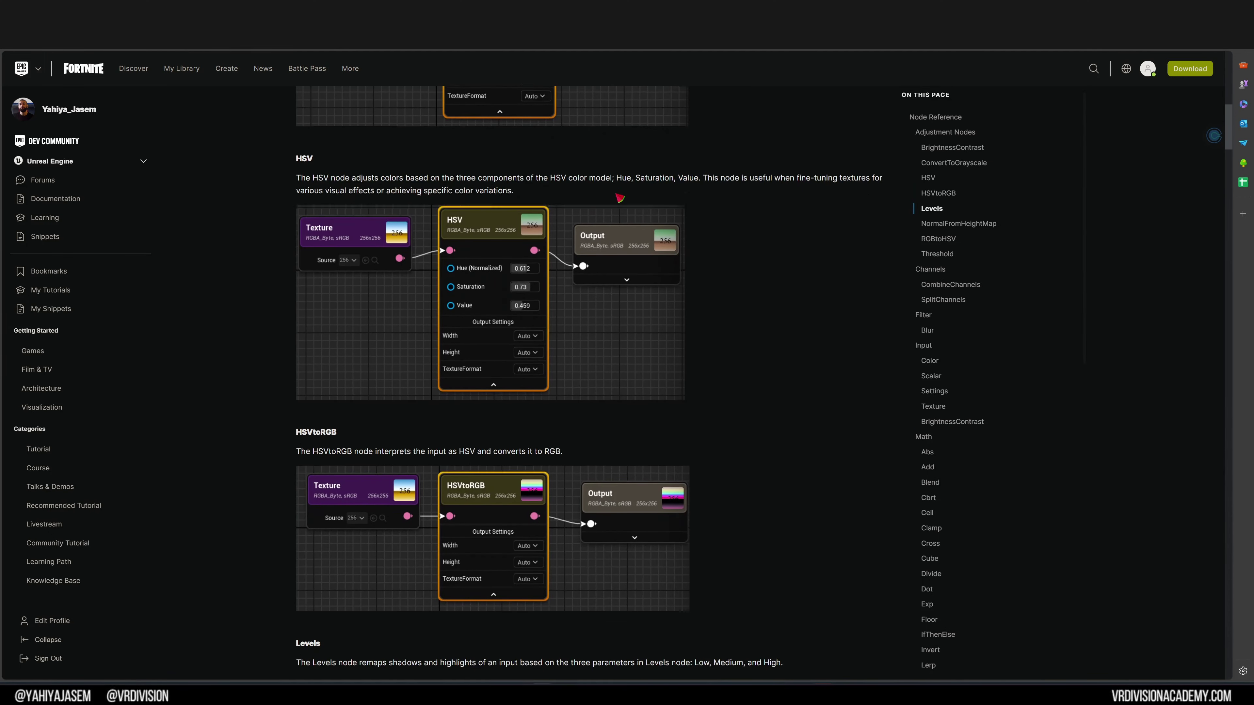
scroll(618, 198, down, 10)
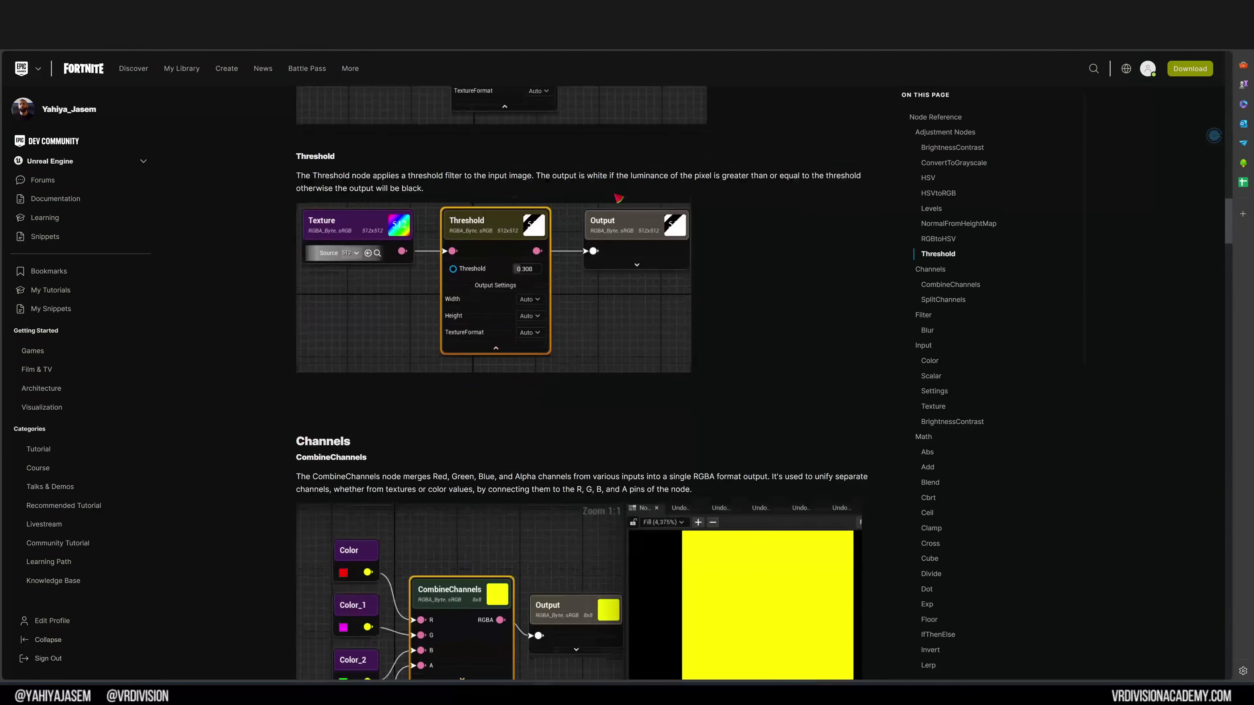
scroll(606, 215, down, 12)
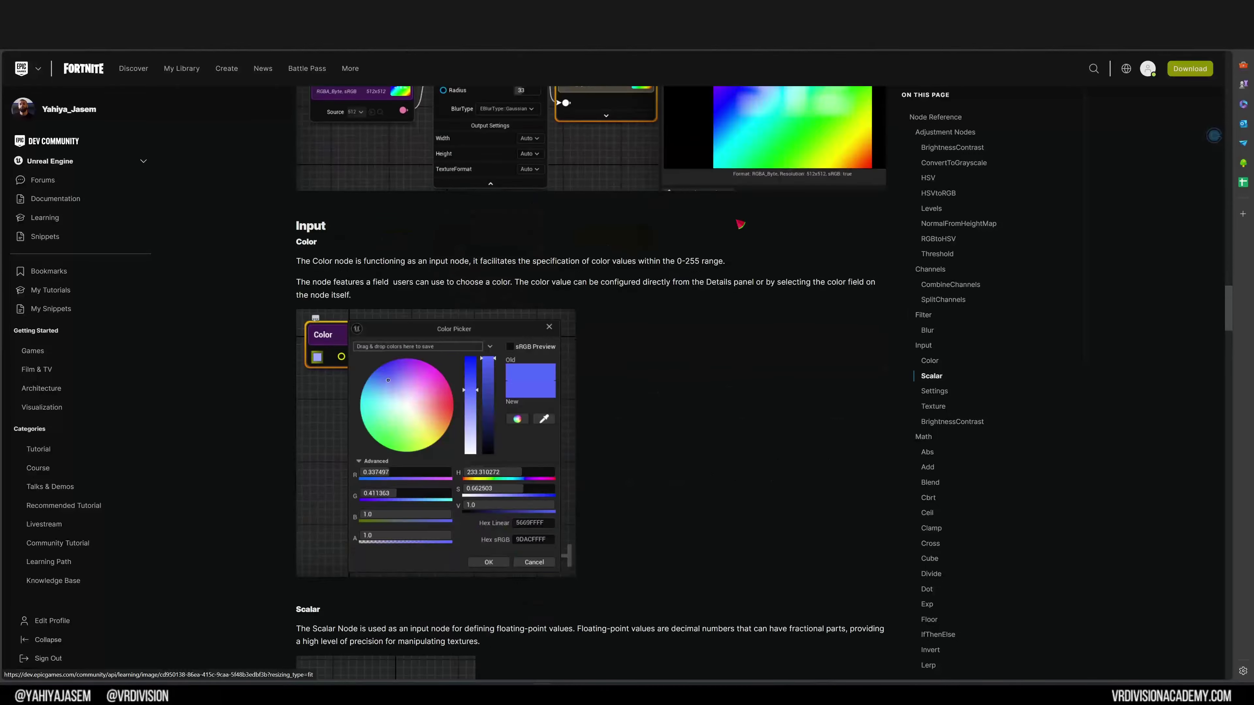
Step: In the Unreal Engine texture graph, add three Output nodes in a column beyond the final Add node
scroll(764, 221, down, 5)
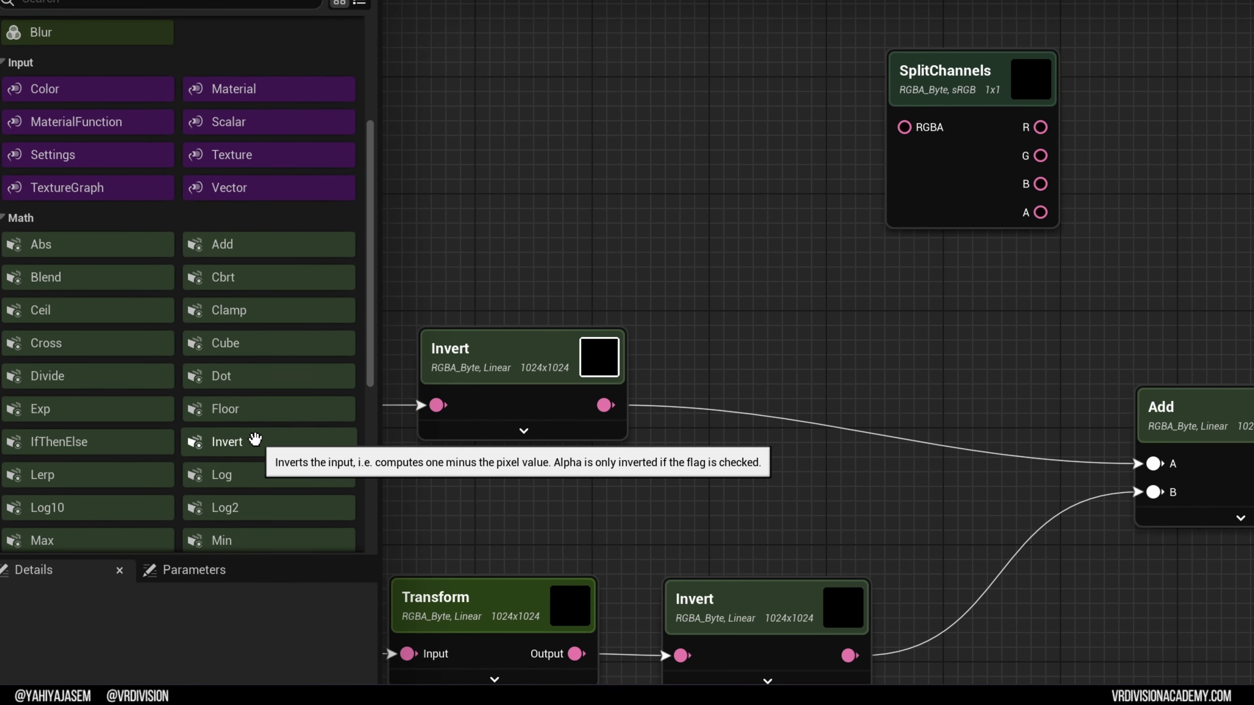
scroll(252, 439, down, 6)
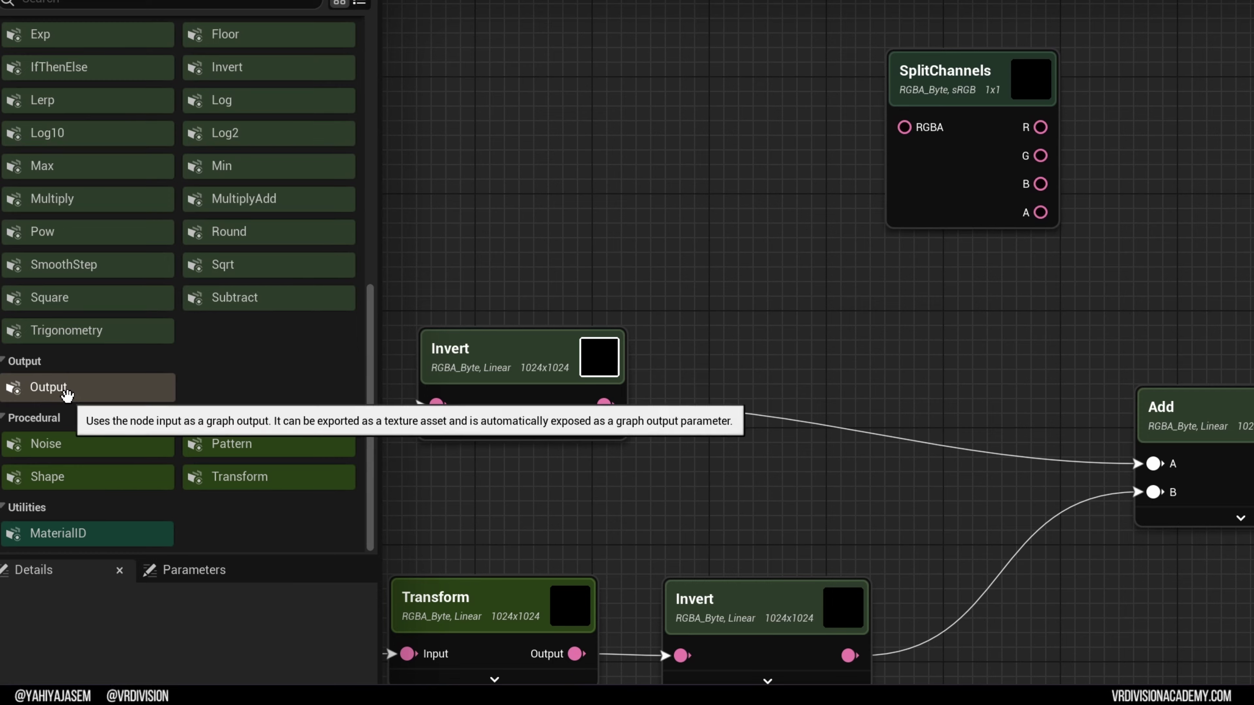
right_drag(1248, 277, 404, 207)
right_drag(1137, 681, 592, 408)
drag(87, 383, 1251, 531)
right_drag(1251, 555, 939, 467)
key(ctrl+d)
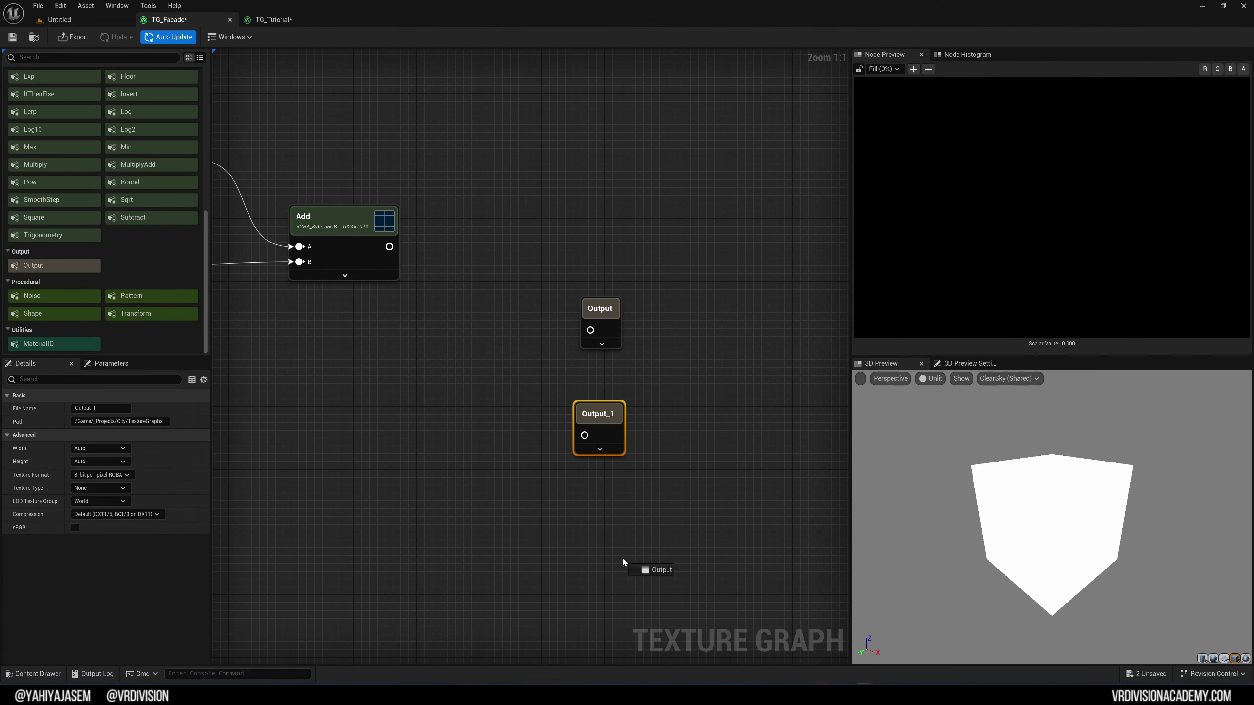
click(582, 491)
click(598, 527)
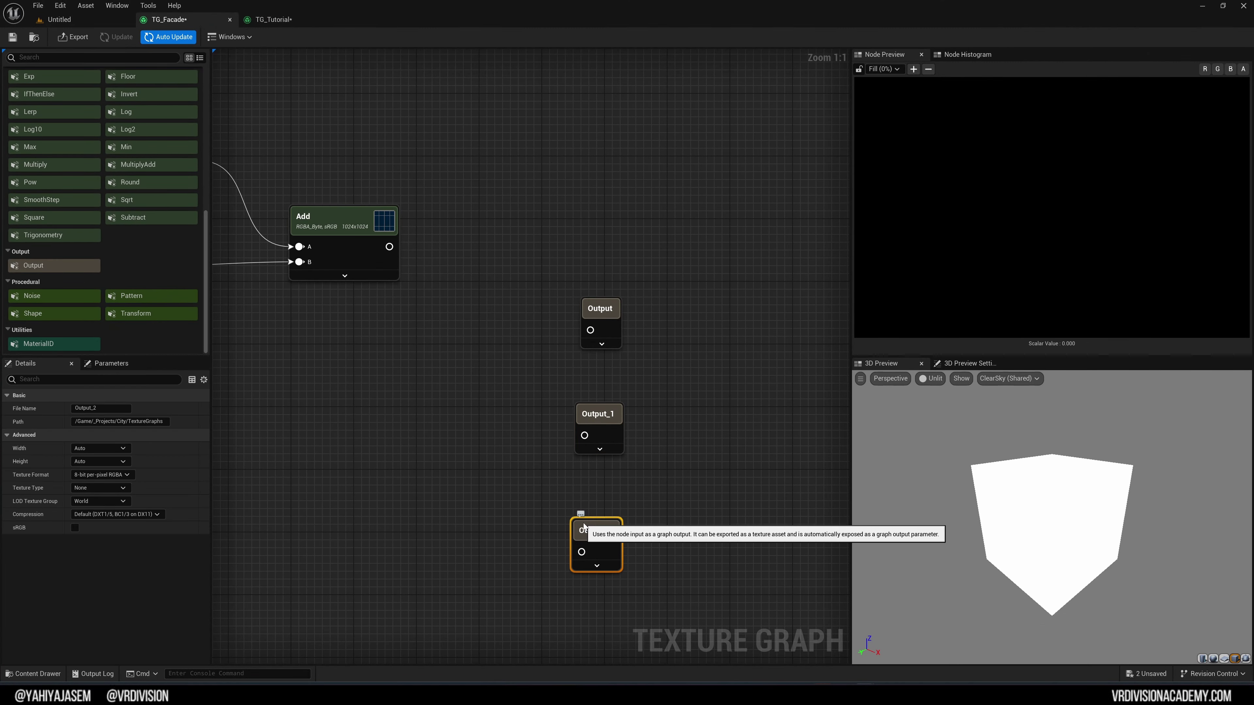
Step: Rename the lowest of the three Output nodes to sdfdf
right_drag(540, 491, 572, 479)
right_click(637, 519)
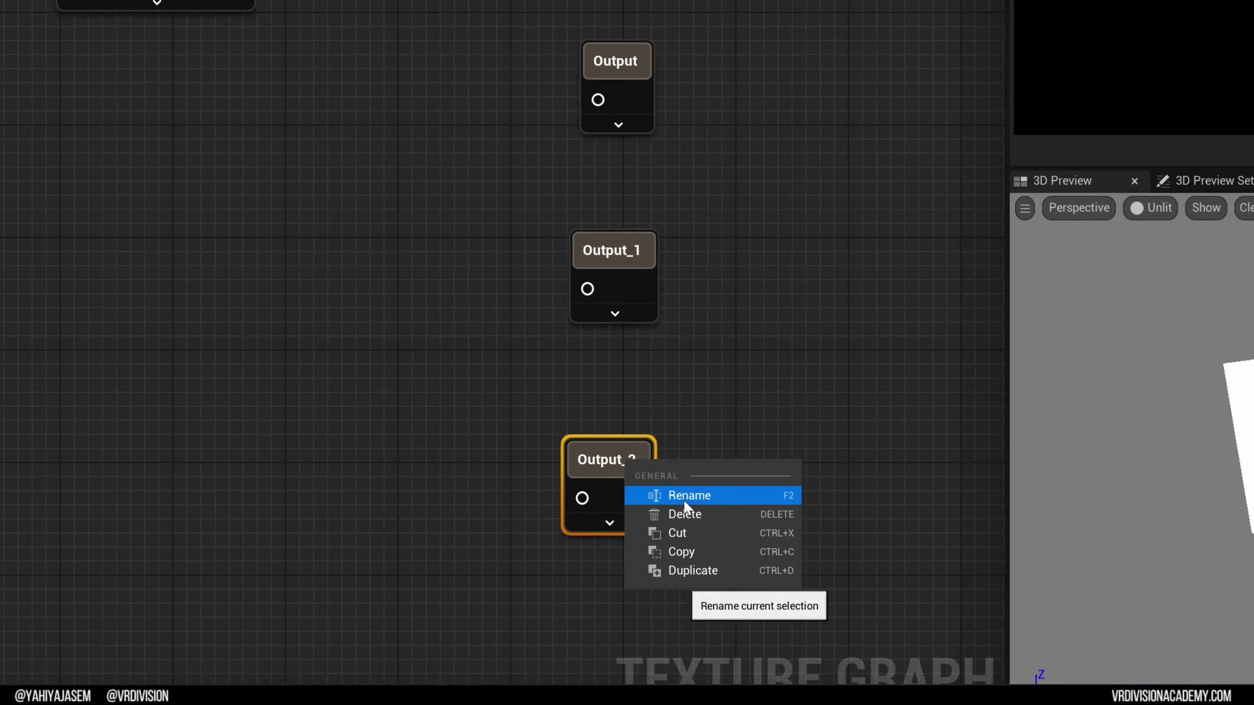
click(689, 495)
text(sdfdf)
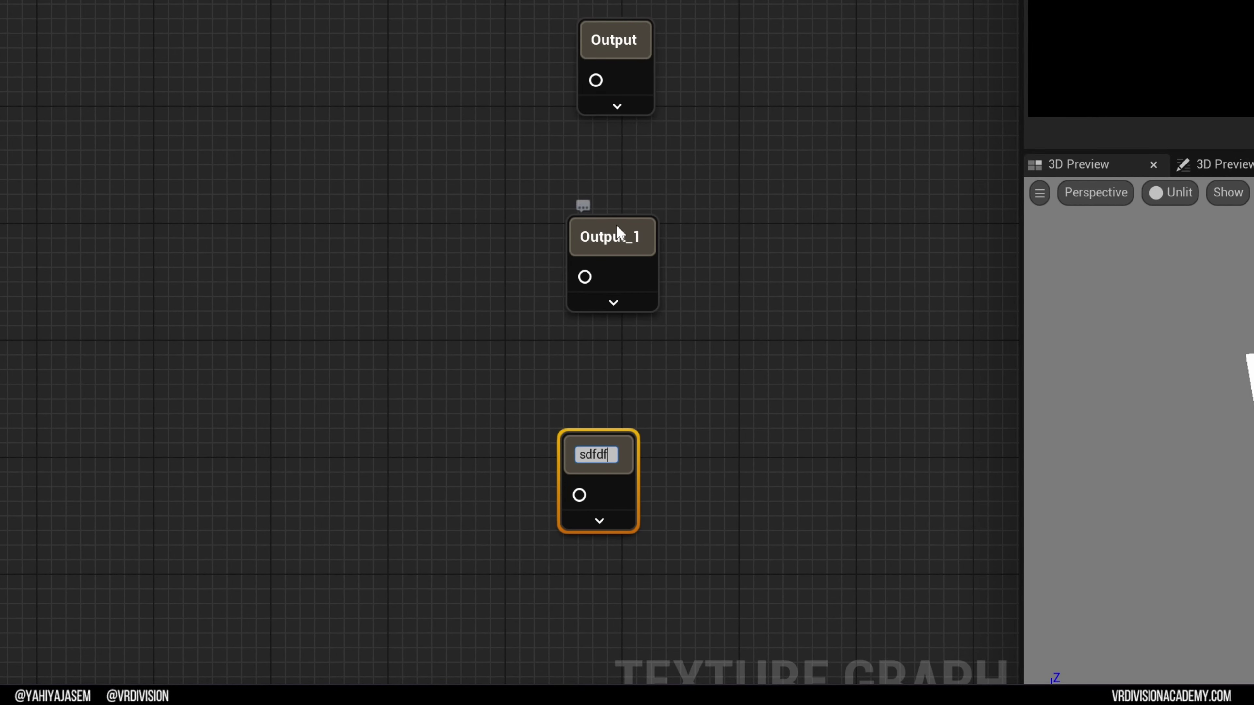
double_click(617, 230)
key(Return)
Step: Add a comment box around the renamed Output node, and delete it together with all three Output nodes
click(587, 464)
key(c)
click(759, 446)
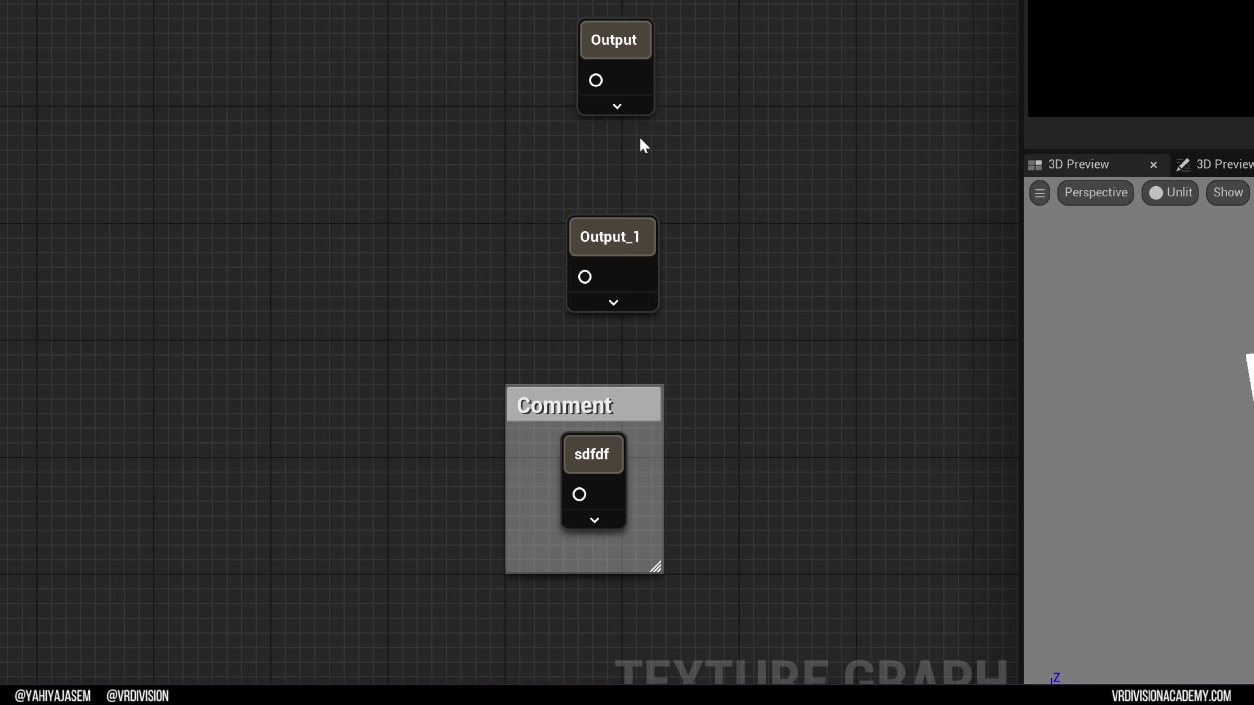
key(ctrl+a)
key(Delete)
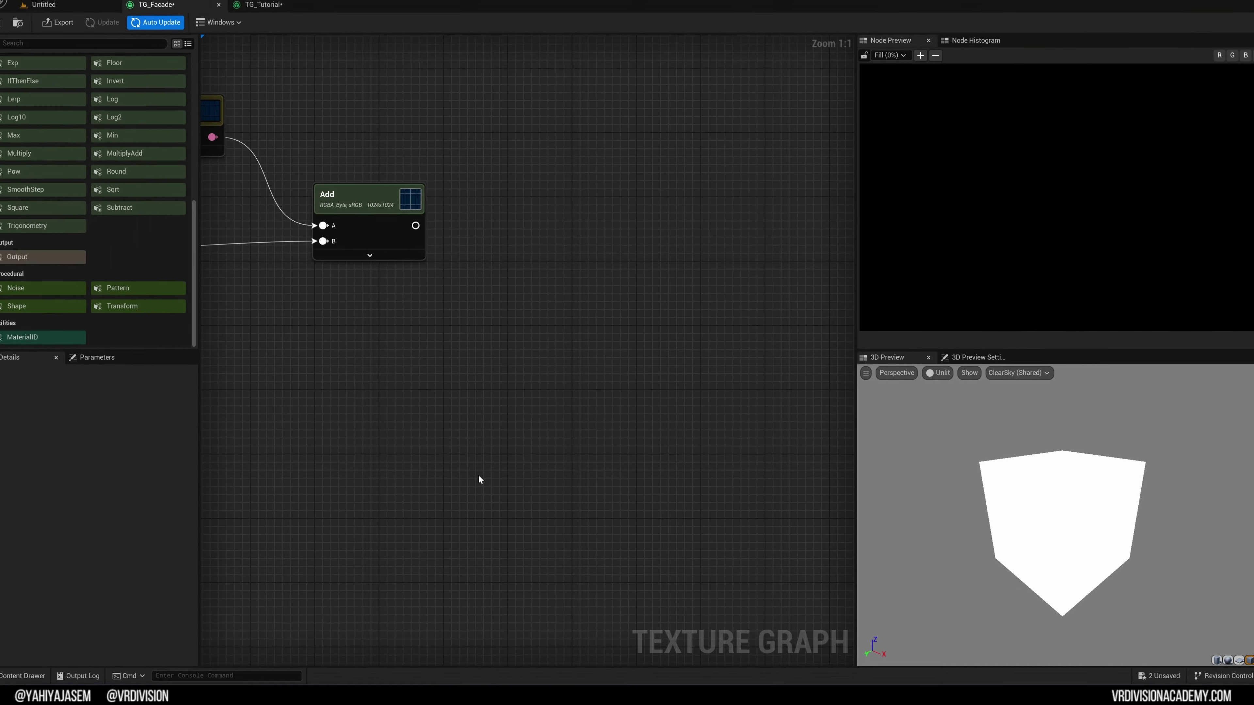
Step: Trace back through the facade graph and examine how the Levels, Multiply, Invert, Glass and Metal nodes are connected
right_drag(326, 84, 701, 145)
right_drag(368, 265, 505, 307)
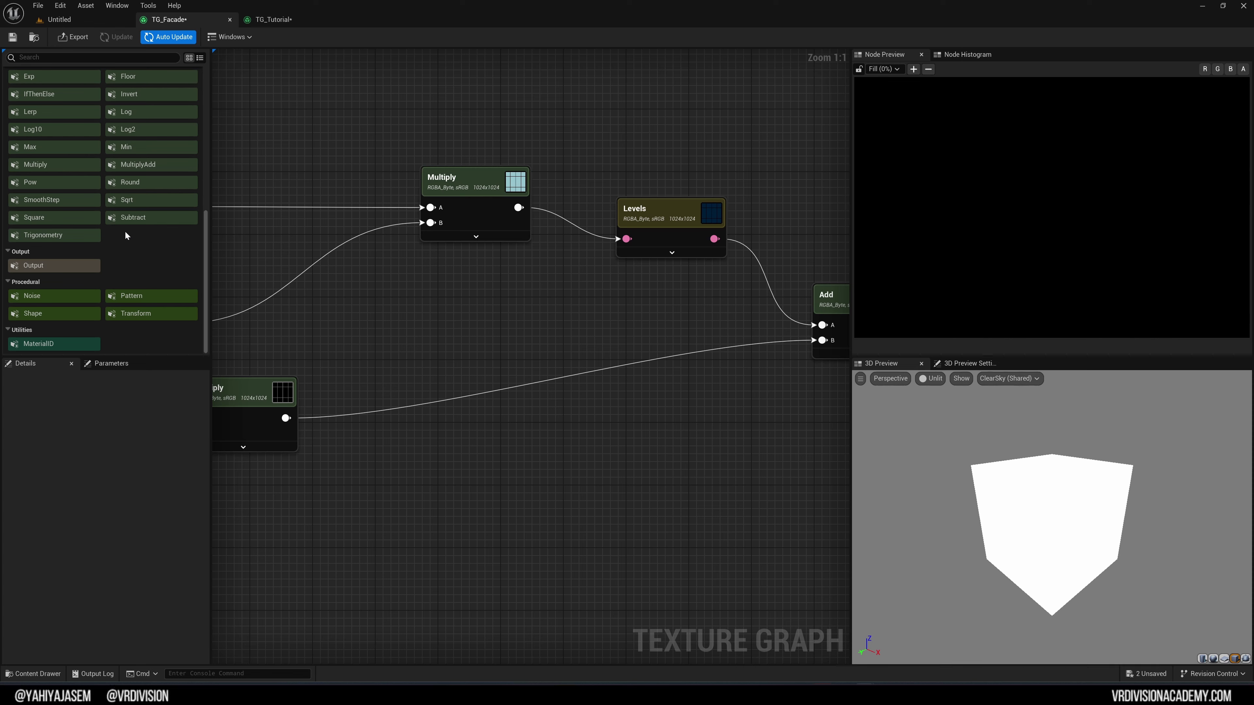
scroll(125, 236, up, 5)
scroll(95, 187, down, 5)
right_drag(467, 294, 681, 245)
scroll(630, 291, down, 3)
scroll(619, 295, up, 2)
right_drag(385, 319, 427, 313)
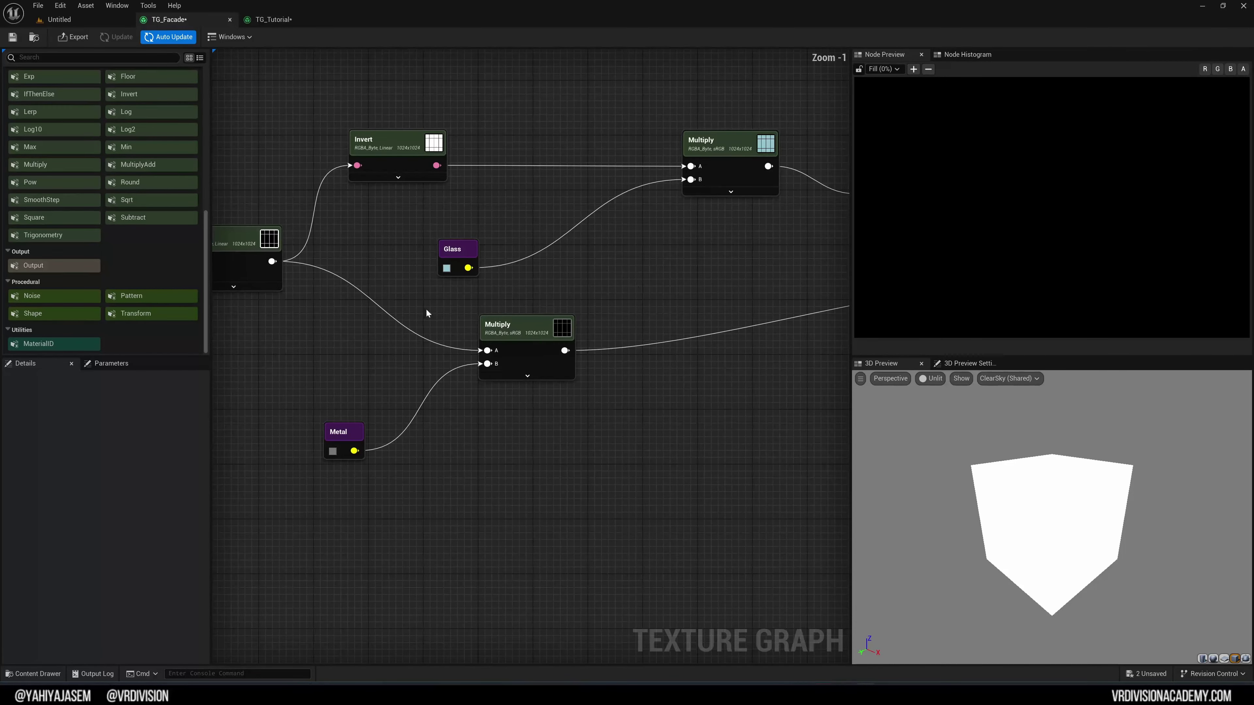
right_drag(509, 445, 519, 373)
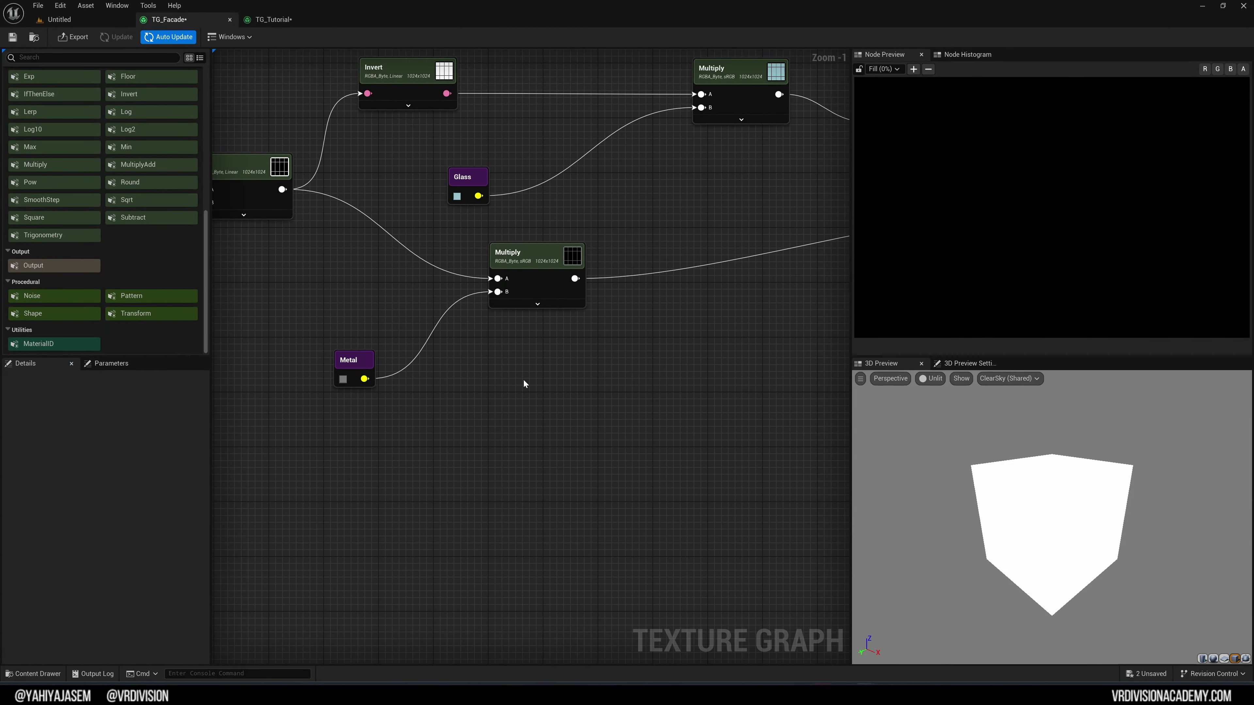
Step: Look over the exported texture assets such as Output_Diffuse in the project's TextureGraphs folder, and return to the graph
key(ctrl+space)
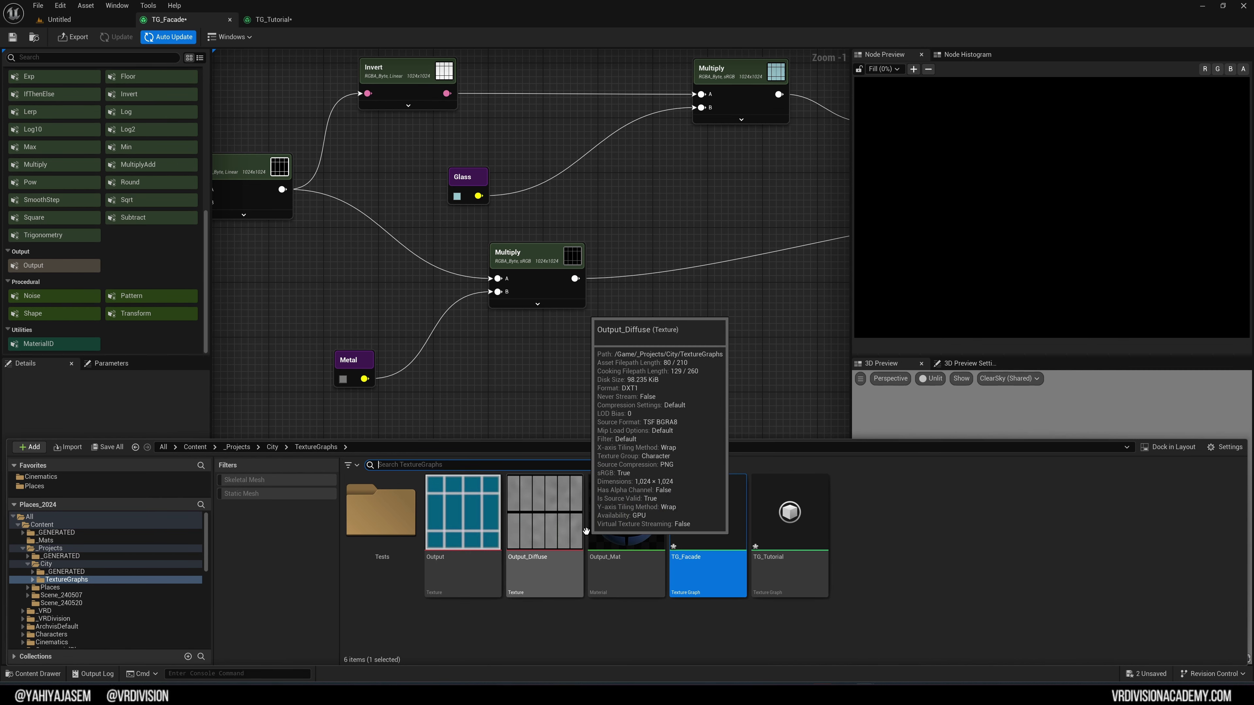
click(657, 356)
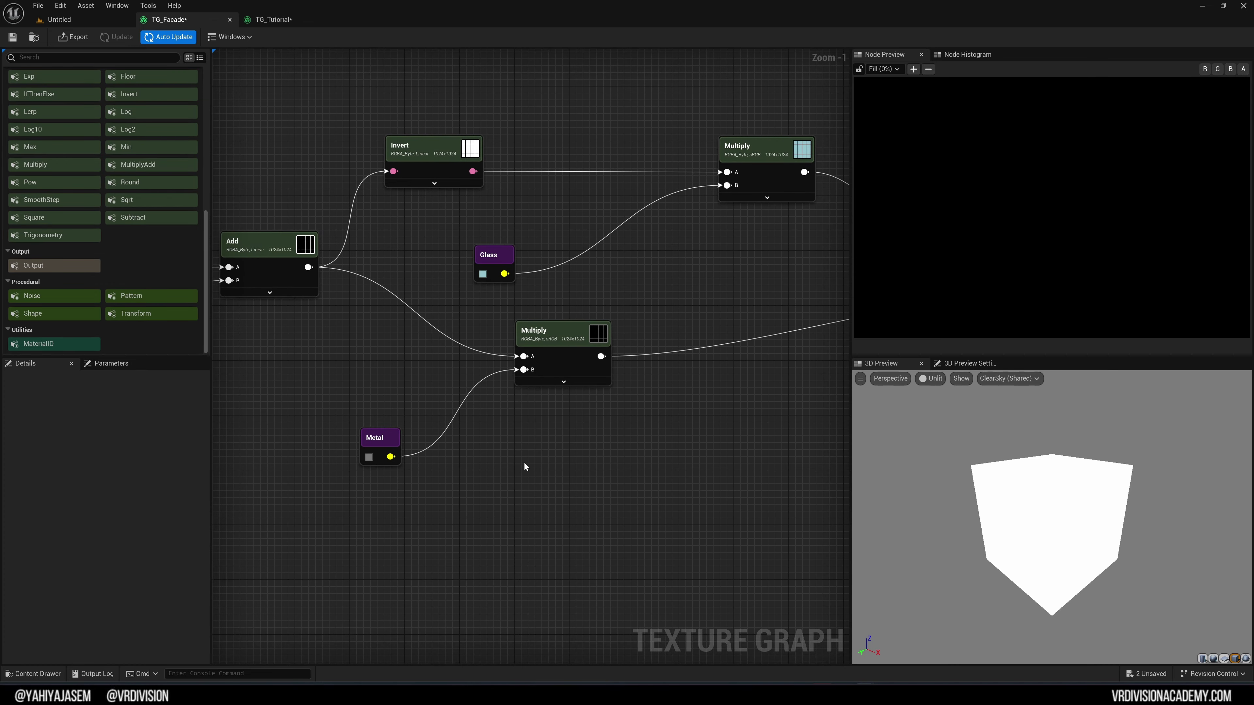
right_drag(573, 387, 512, 394)
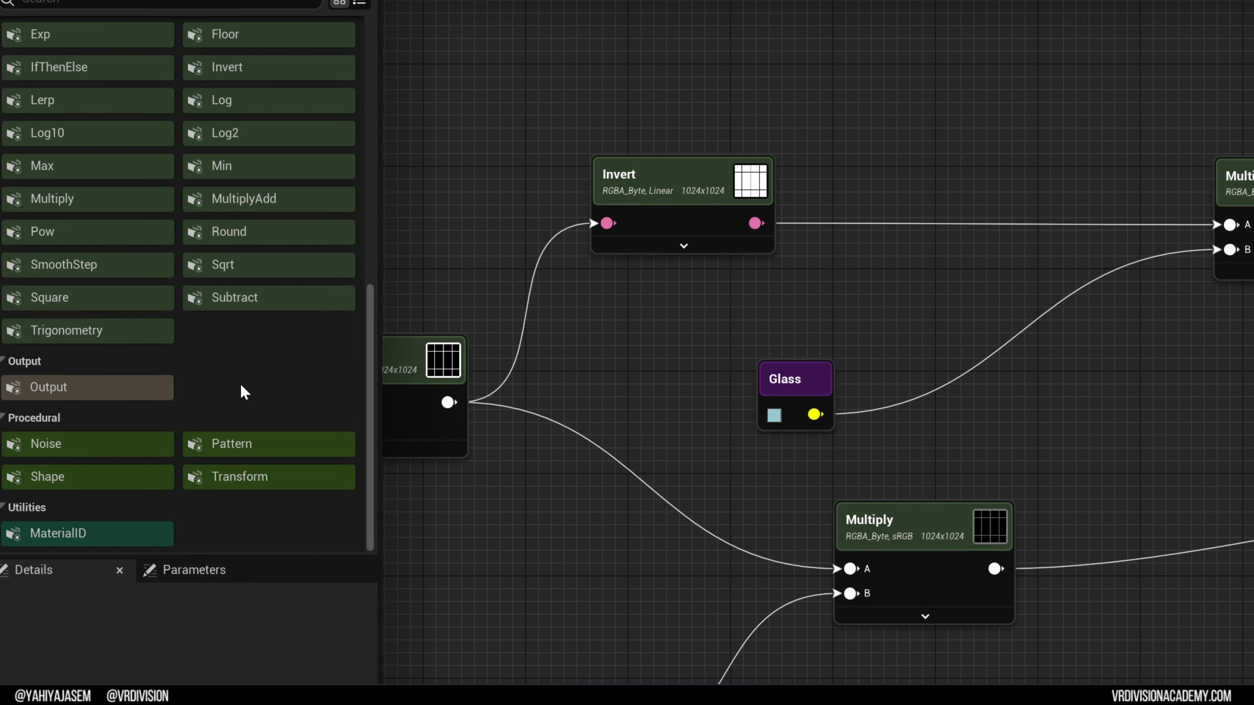
Step: Add a Noise node in the empty area below the Multiply nodes and review its Noise Type options
scroll(242, 410, up, 5)
scroll(245, 435, up, 3)
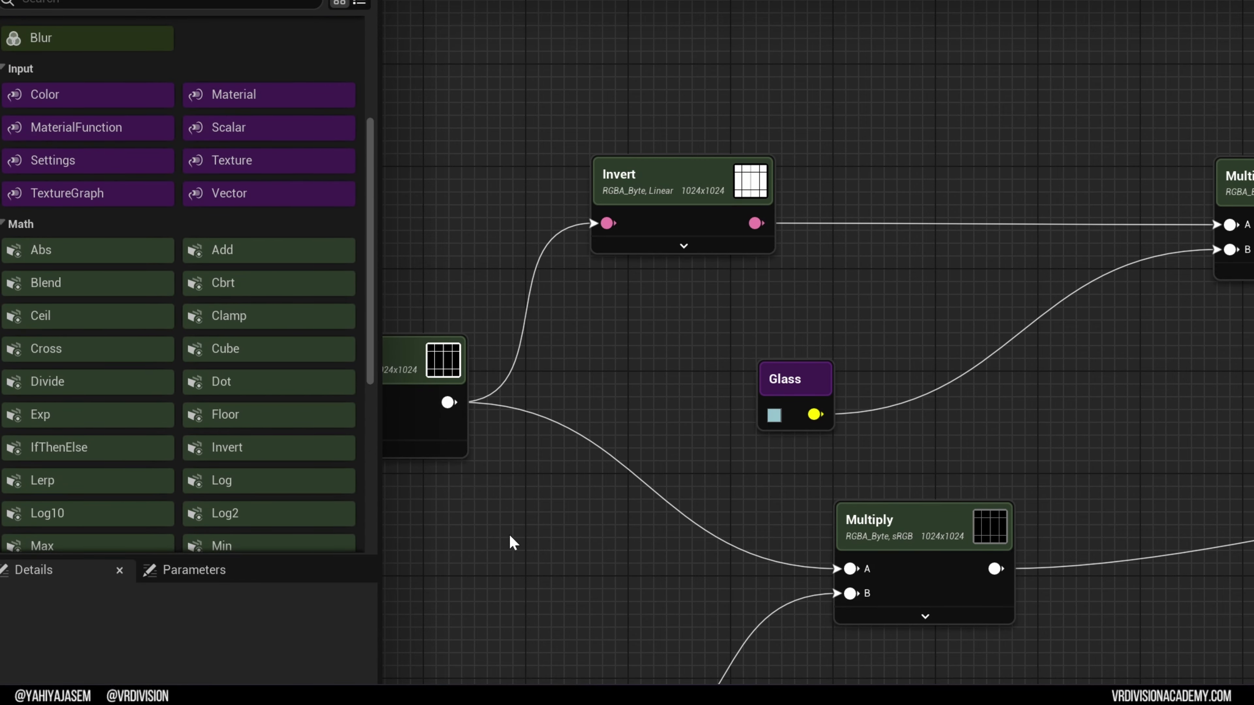
scroll(127, 444, down, 8)
drag(88, 443, 626, 496)
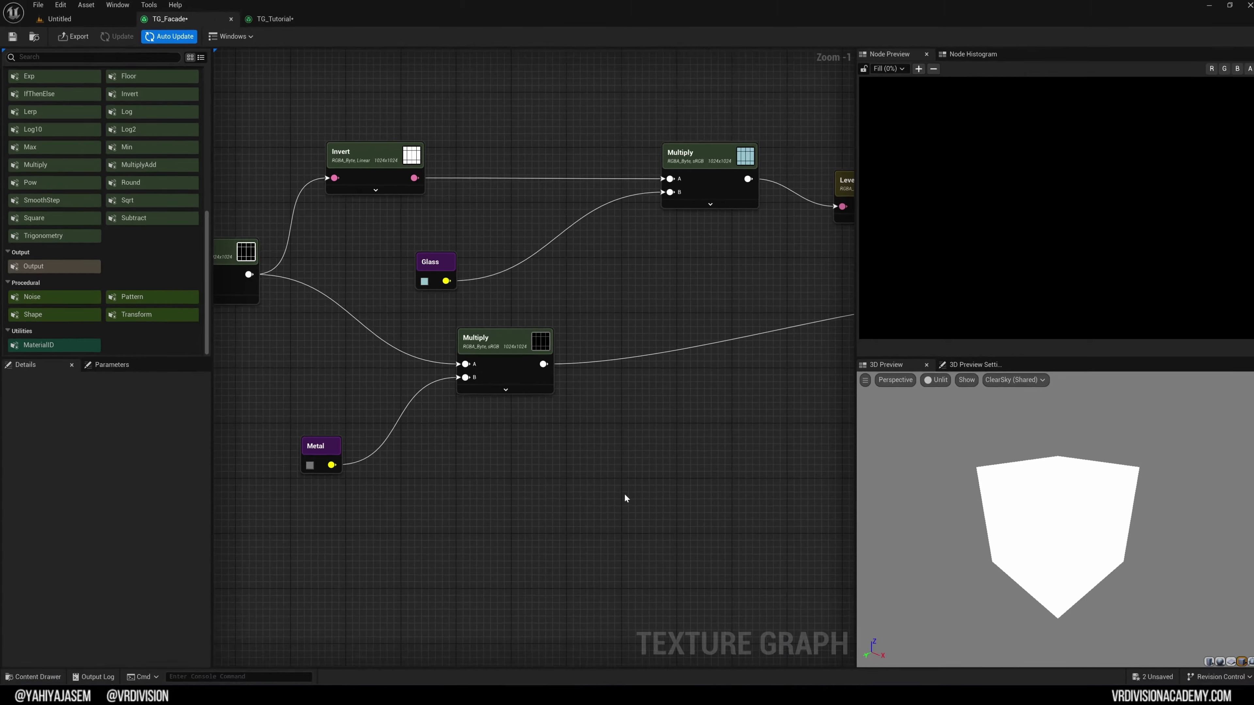
right_drag(612, 443, 423, 326)
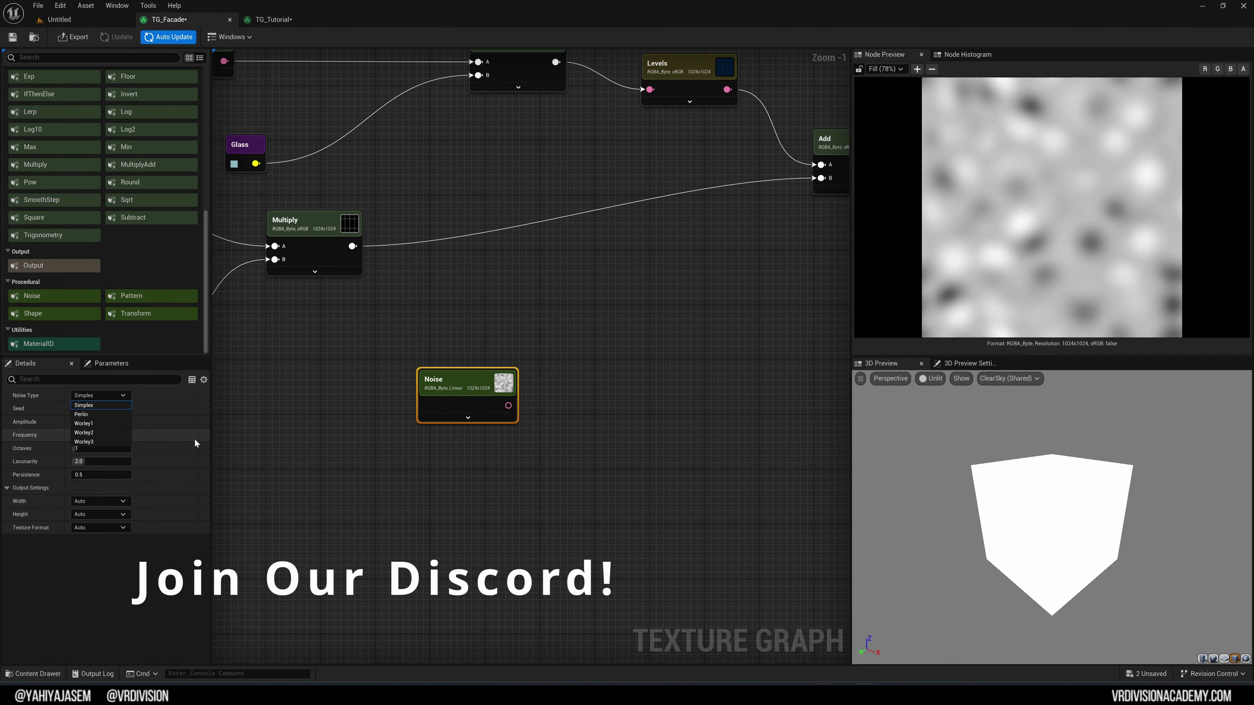
Step: Add a Pattern node beneath the new Noise node and set its Repeat X to 8
drag(430, 463, 431, 464)
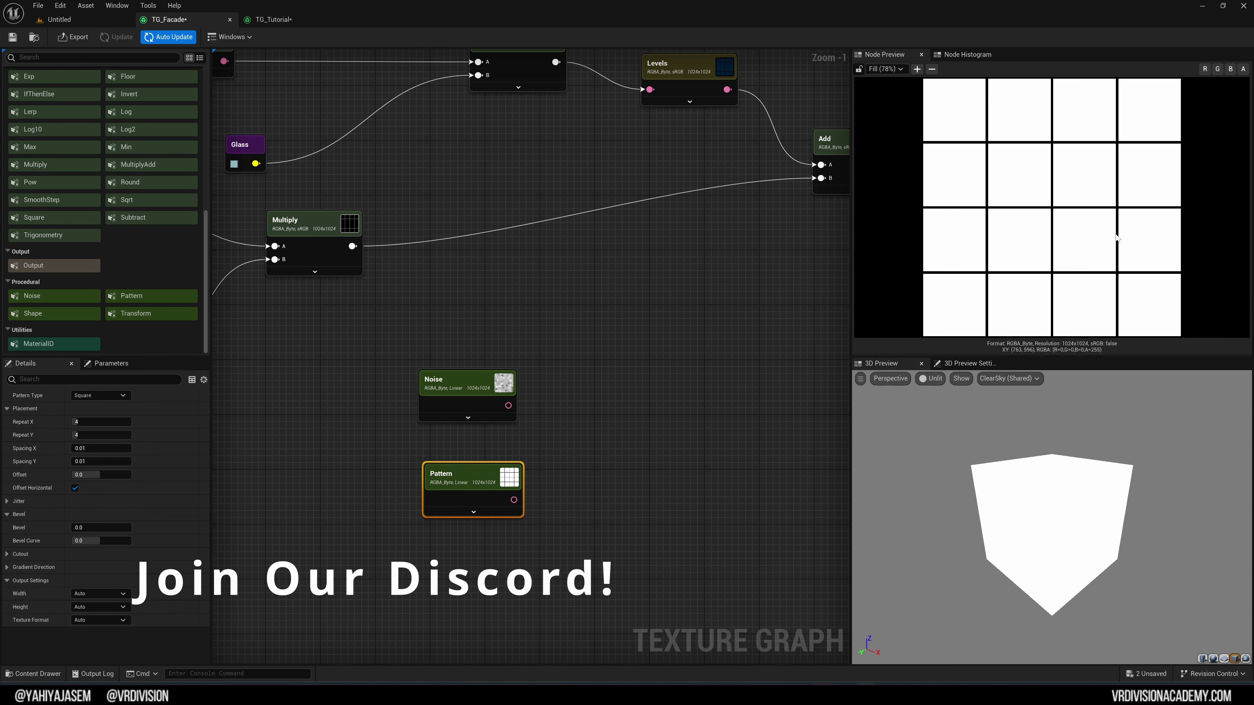
click(103, 422)
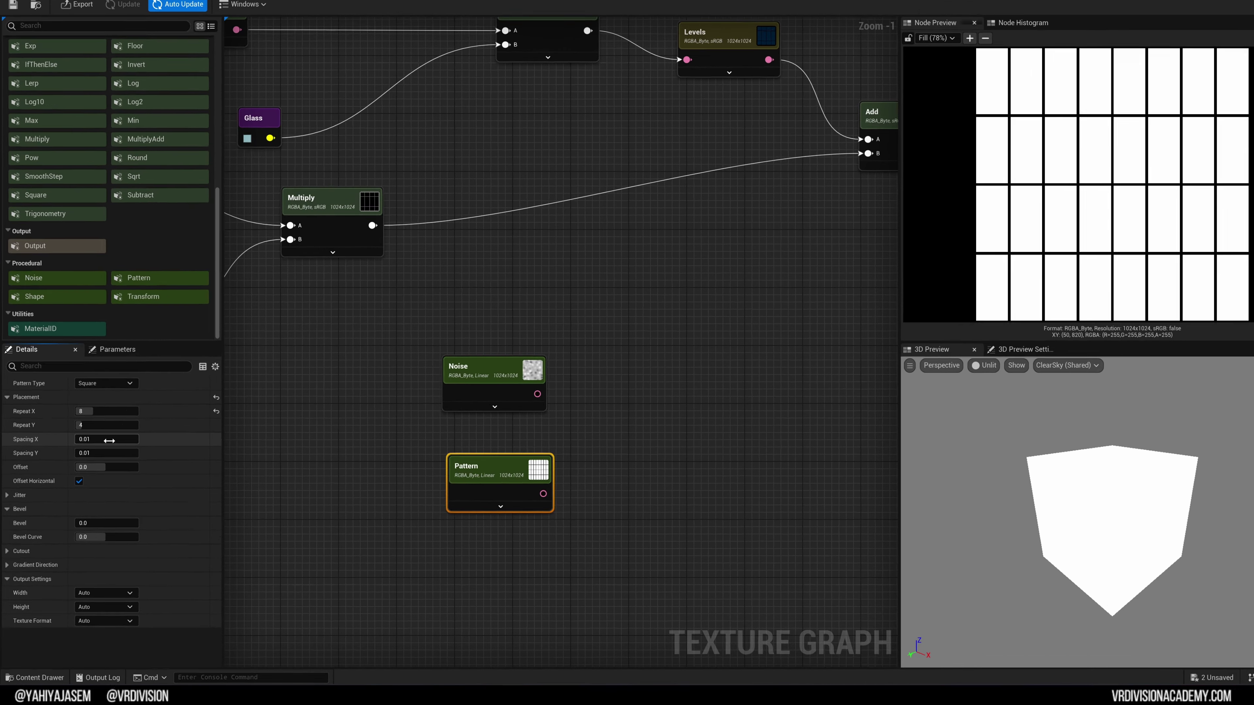
Step: Try a Spacing X of 0.0772 on the Pattern node, set its Offset to 0.339198, and reset Spacing X to its default
drag(105, 449, 121, 448)
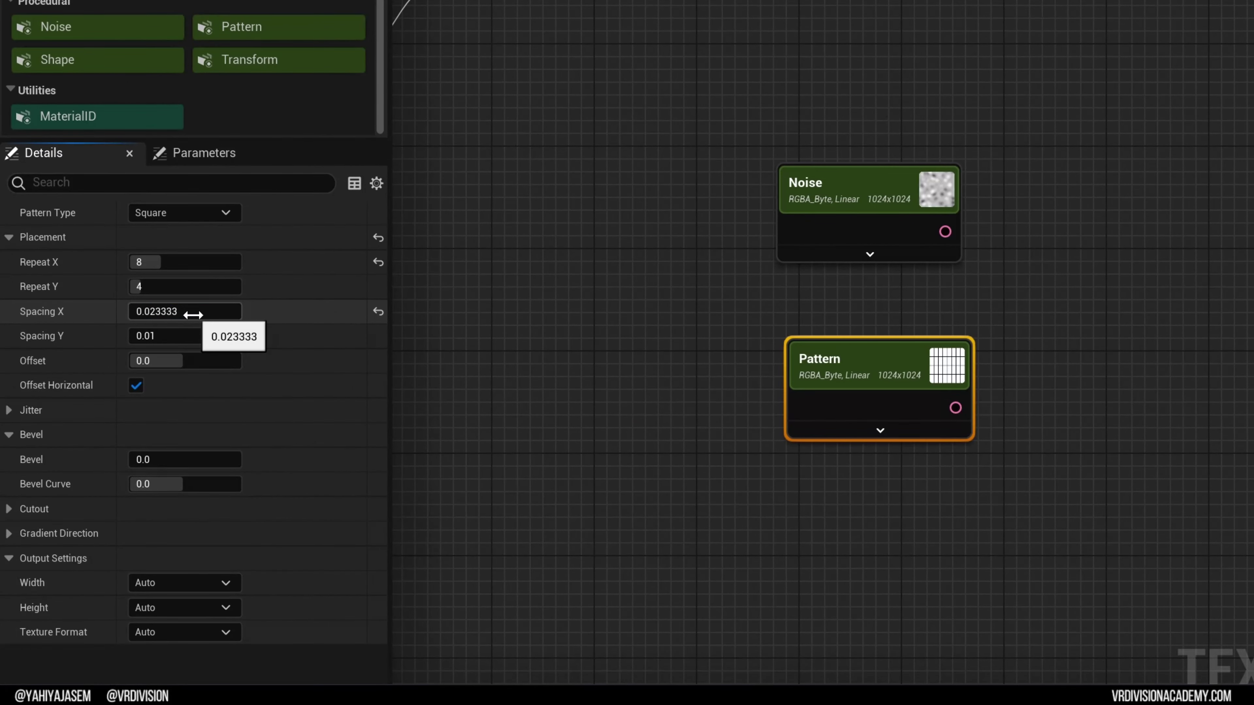
drag(186, 311, 196, 316)
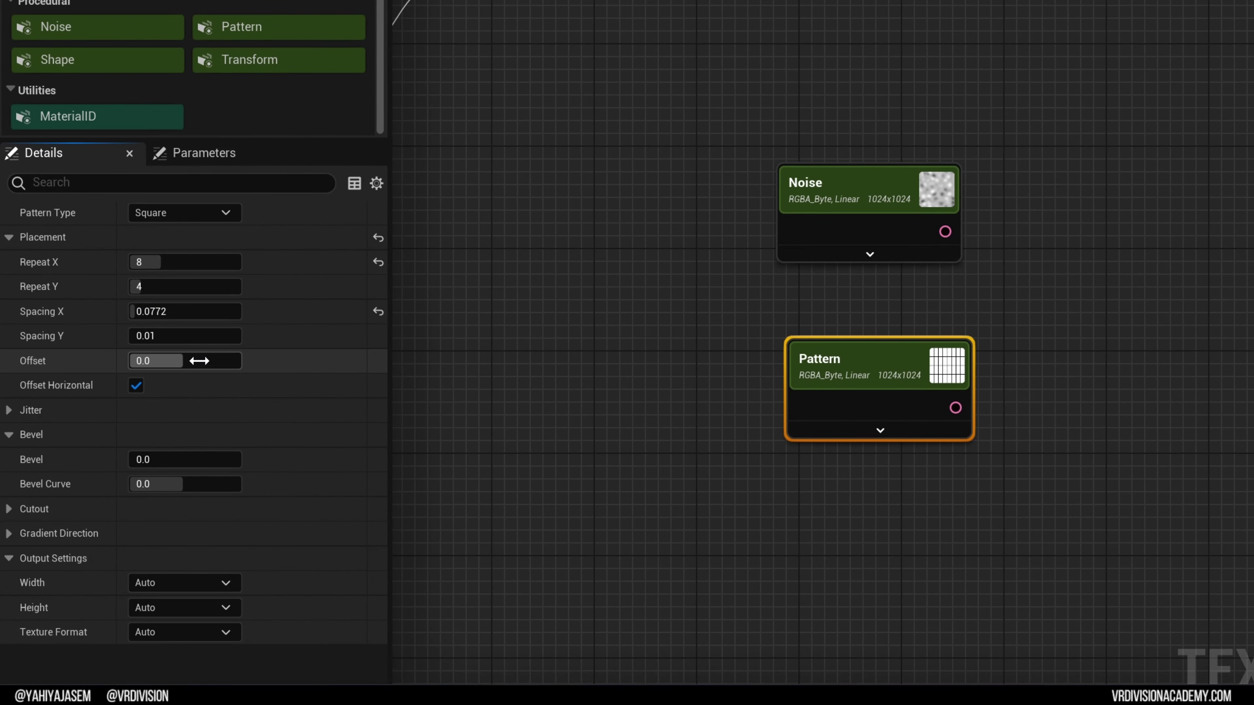
drag(191, 360, 212, 361)
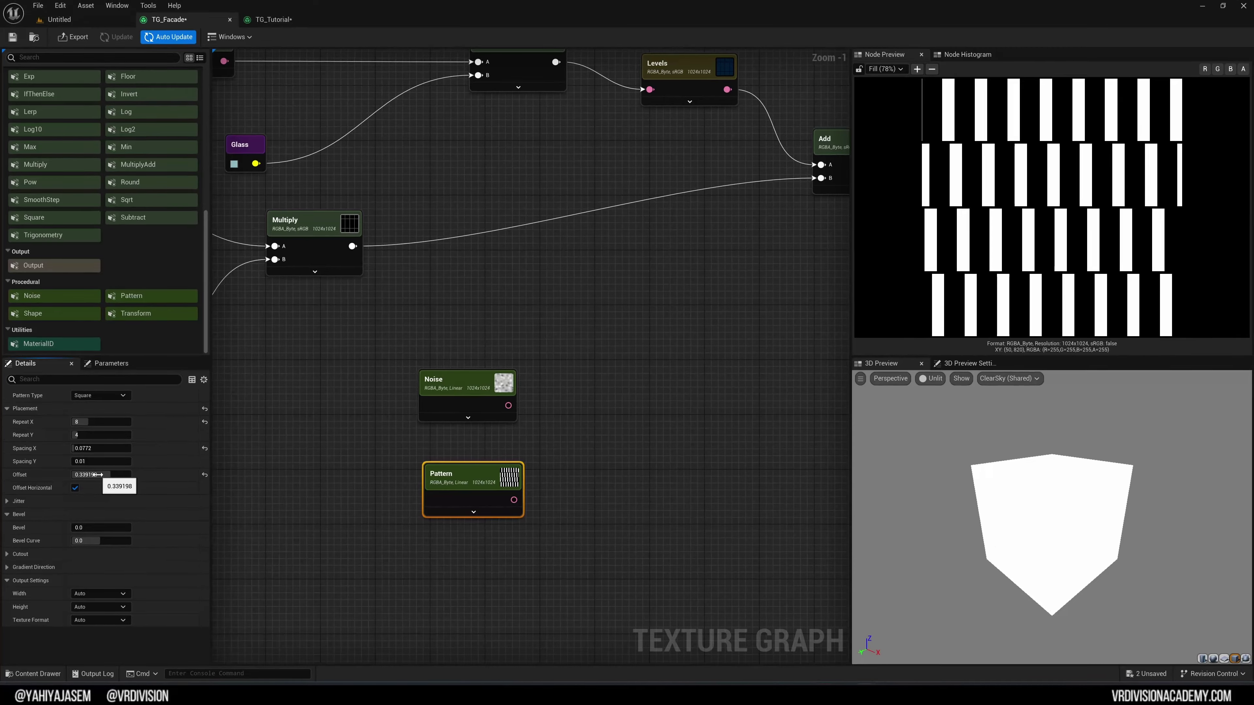
click(204, 449)
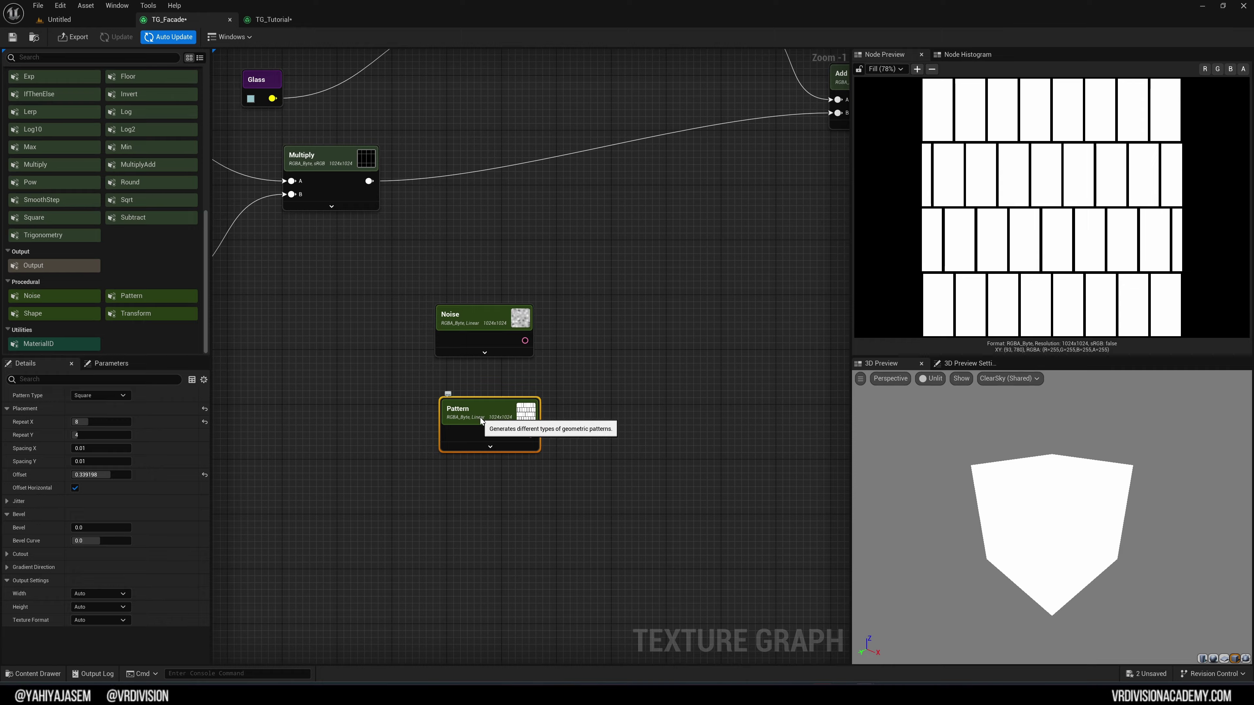
Step: In the Pattern node's Jitter settings, set Brightness Threshold to about 0.349 and Brightness Seed to 51
drag(480, 418, 474, 418)
click(6, 502)
drag(92, 527, 108, 527)
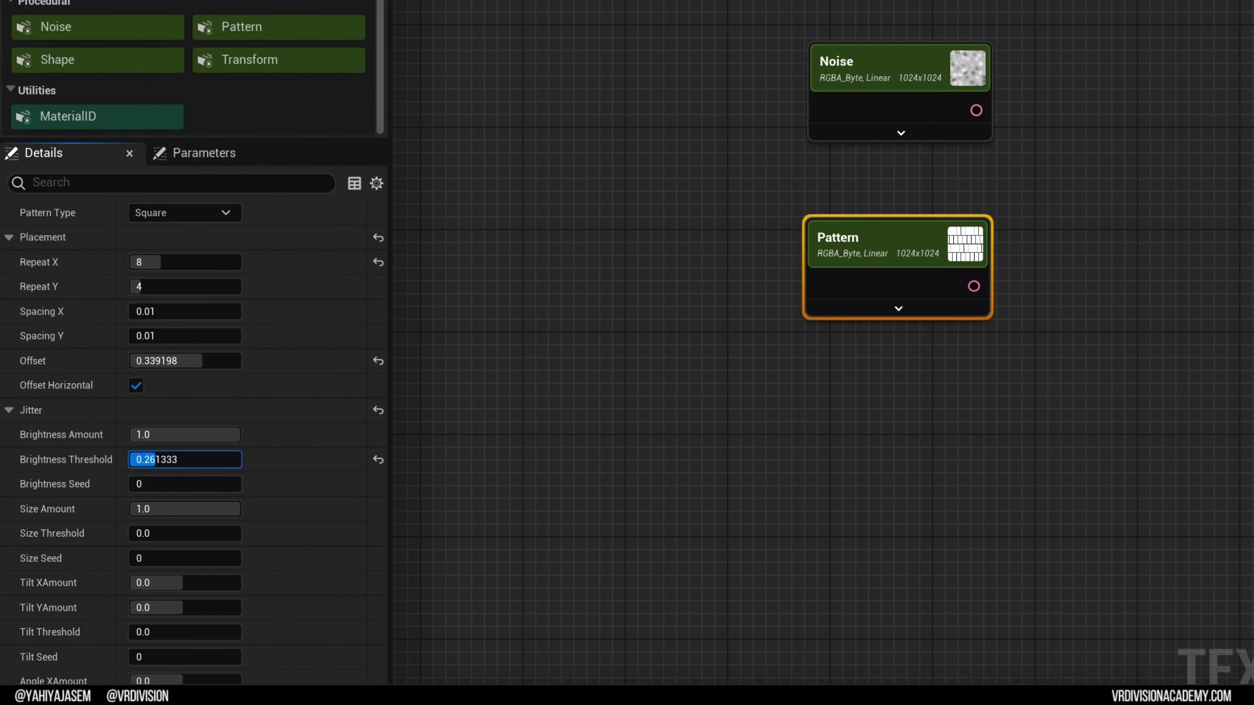
drag(156, 460, 178, 459)
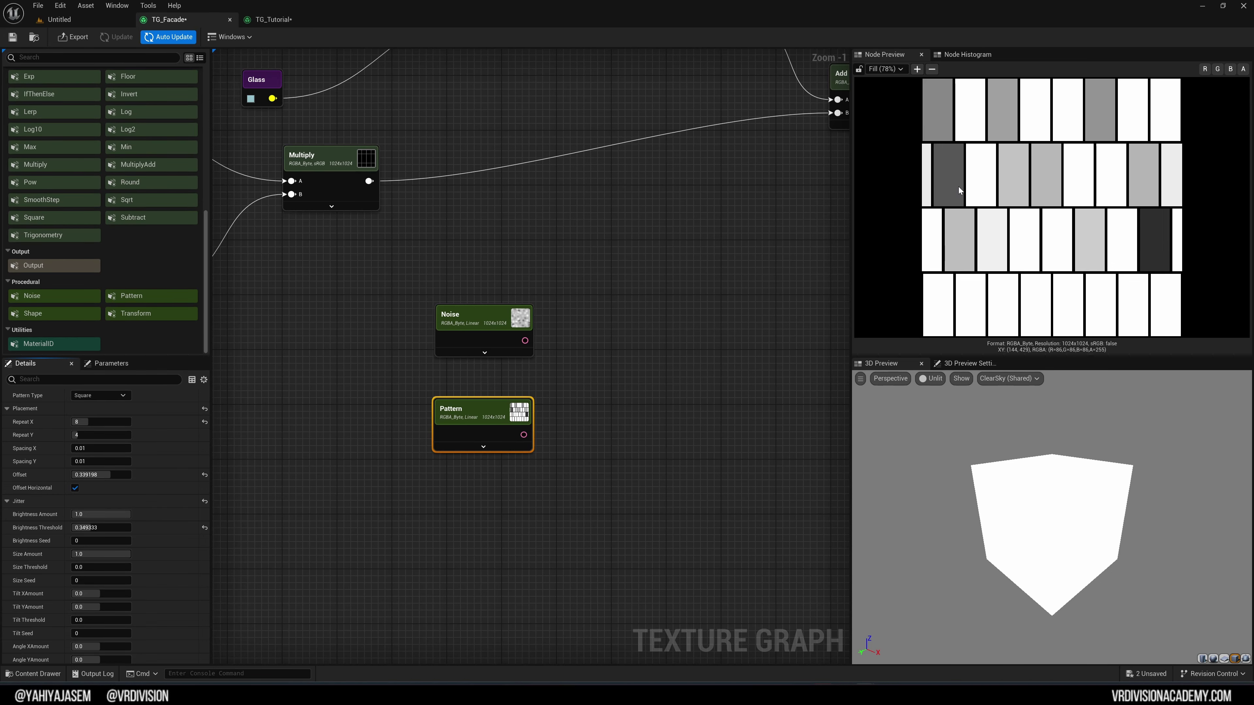
right_drag(330, 507, 336, 446)
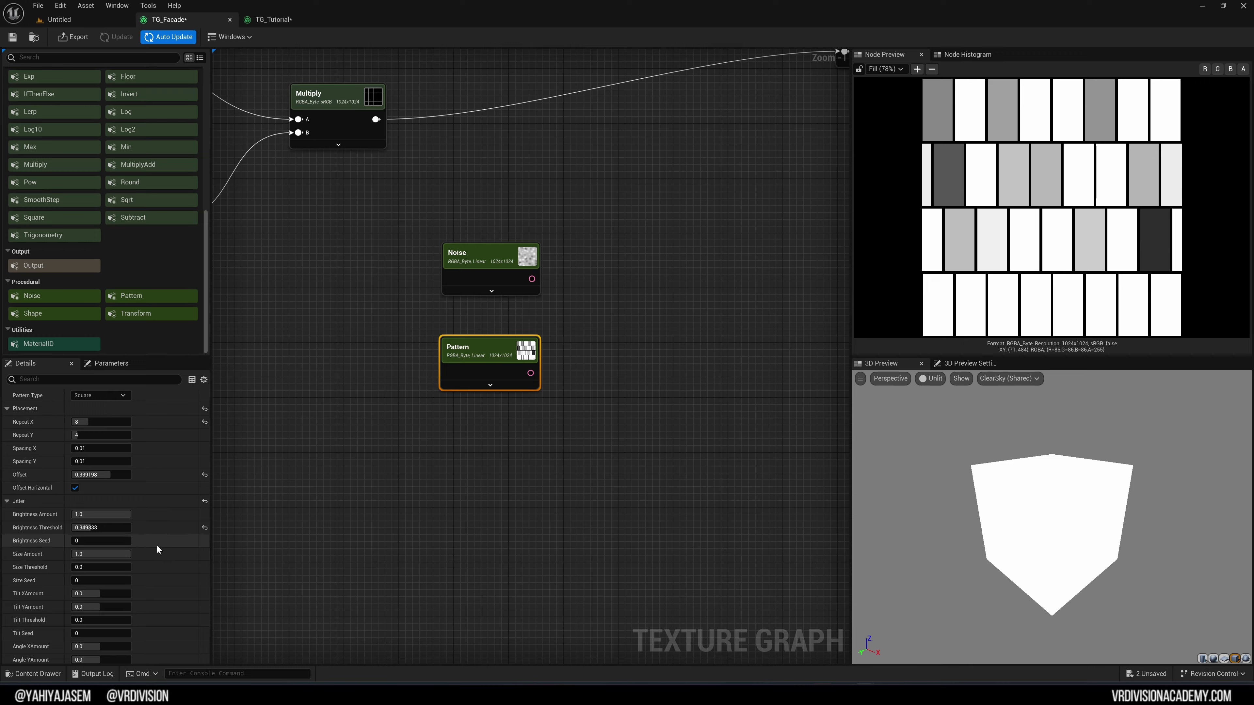
scroll(157, 549, down, 3)
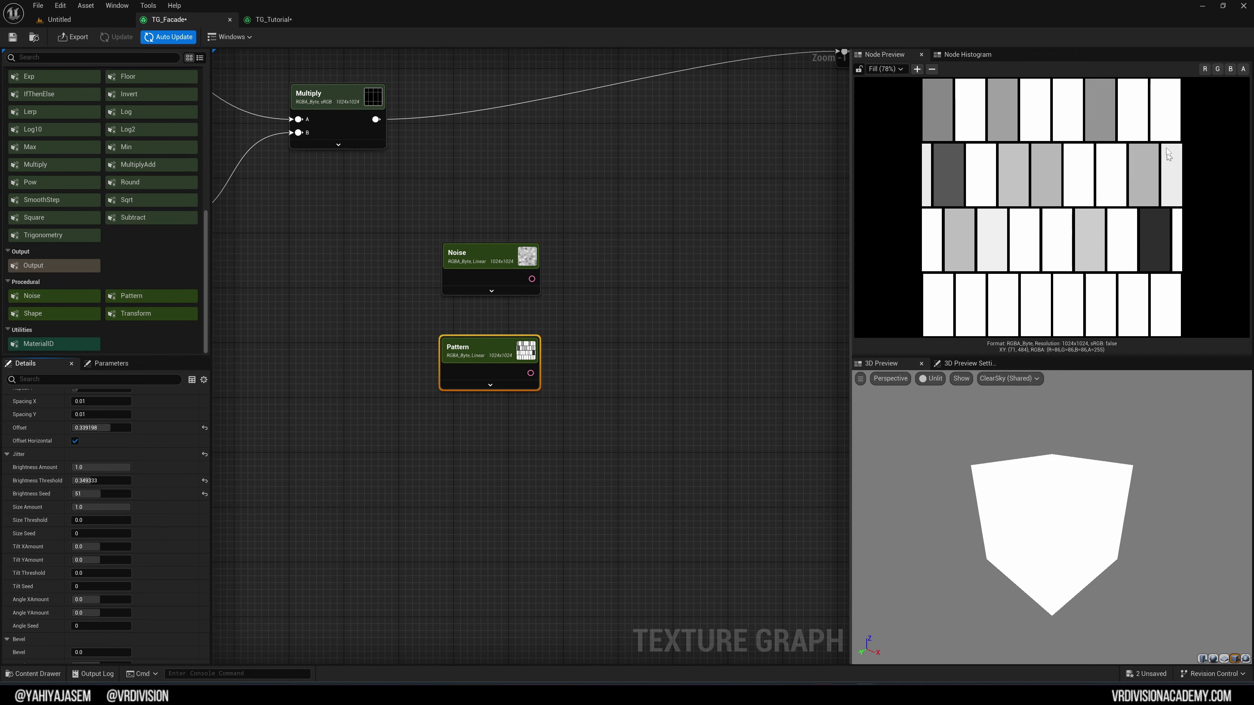
Step: Find the separate Pattern chains elsewhere in the graph and examine the outputs of their Blur, Transform and Blend nodes
scroll(642, 239, down, 3)
right_drag(616, 182, 713, 494)
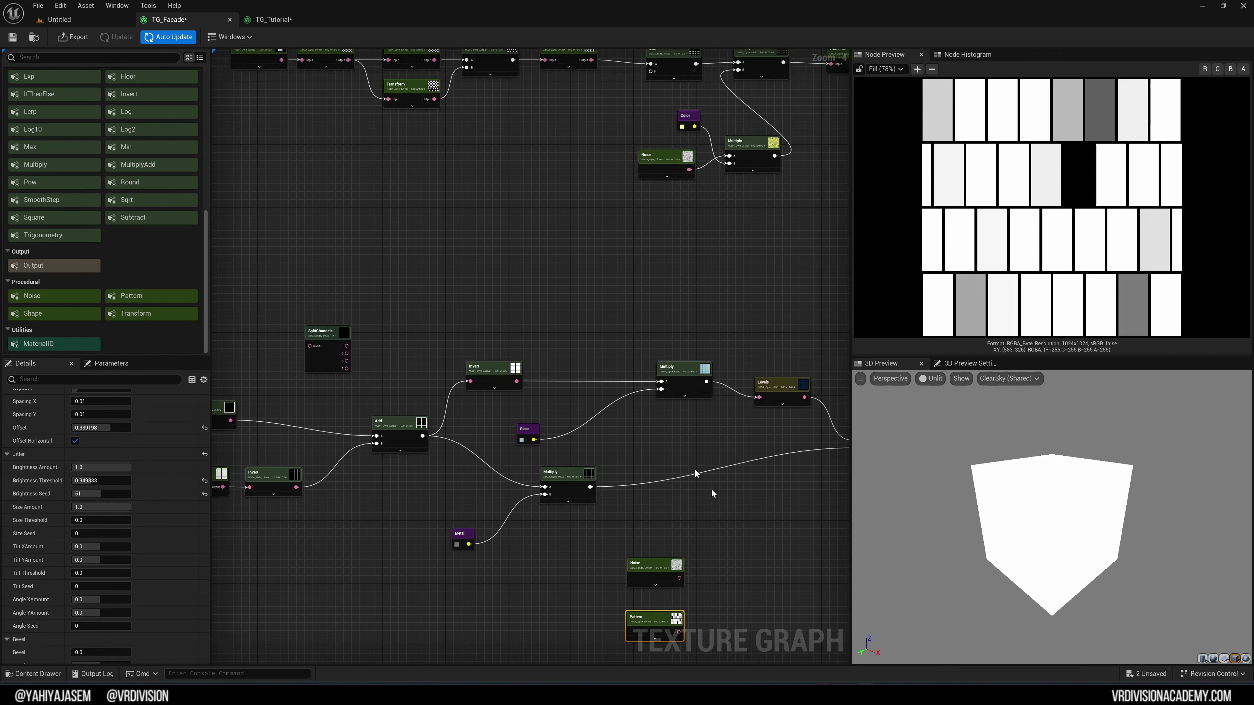
right_drag(582, 91, 542, 493)
right_drag(584, 166, 568, 397)
scroll(571, 283, up, 3)
right_drag(647, 174, 339, 462)
scroll(657, 198, down, 4)
right_drag(657, 198, 643, 152)
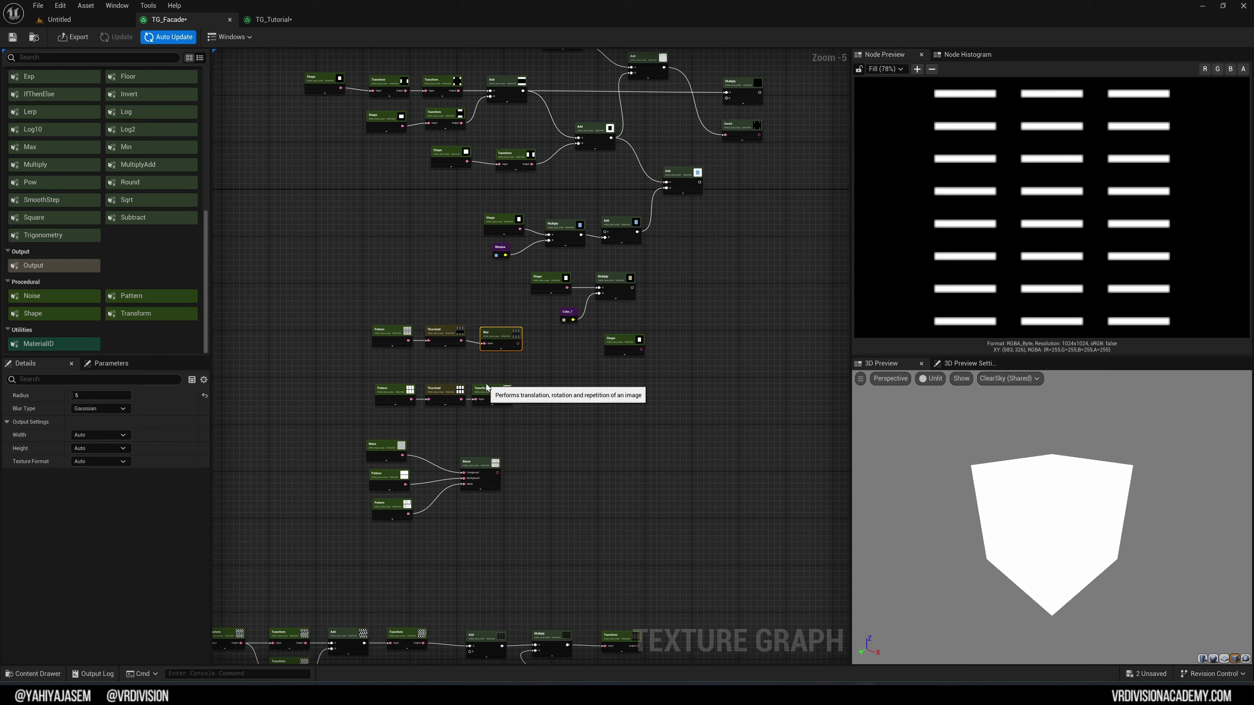
click(486, 393)
click(483, 470)
scroll(546, 411, up, 4)
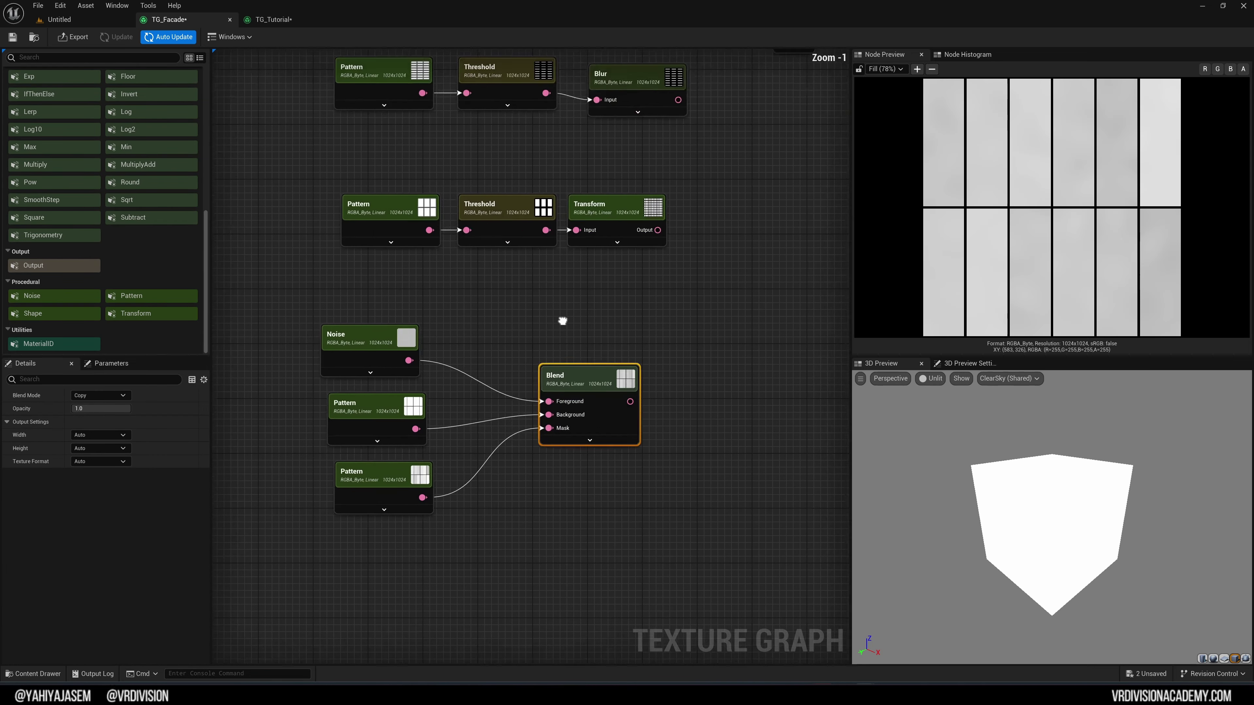
Step: Spread out the Noise, two Pattern and Blend nodes of the blend group, and inspect the Blend result up close
click(472, 296)
drag(444, 377, 361, 385)
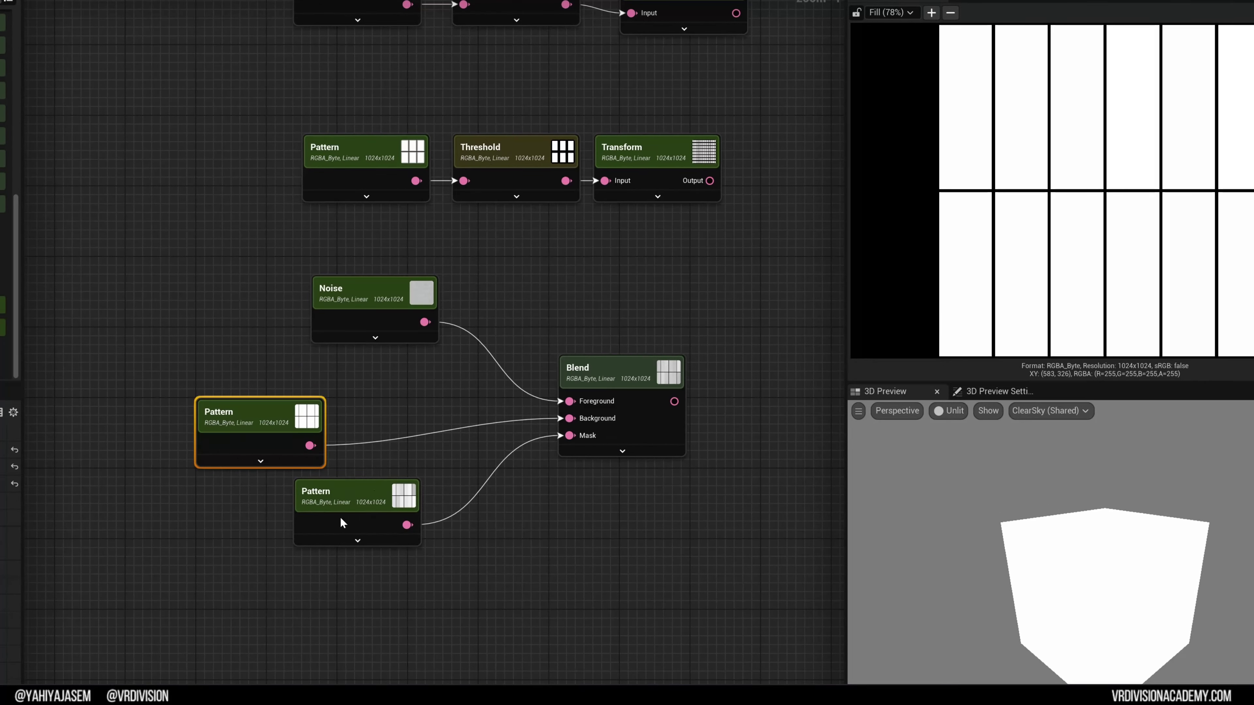
drag(348, 501, 304, 563)
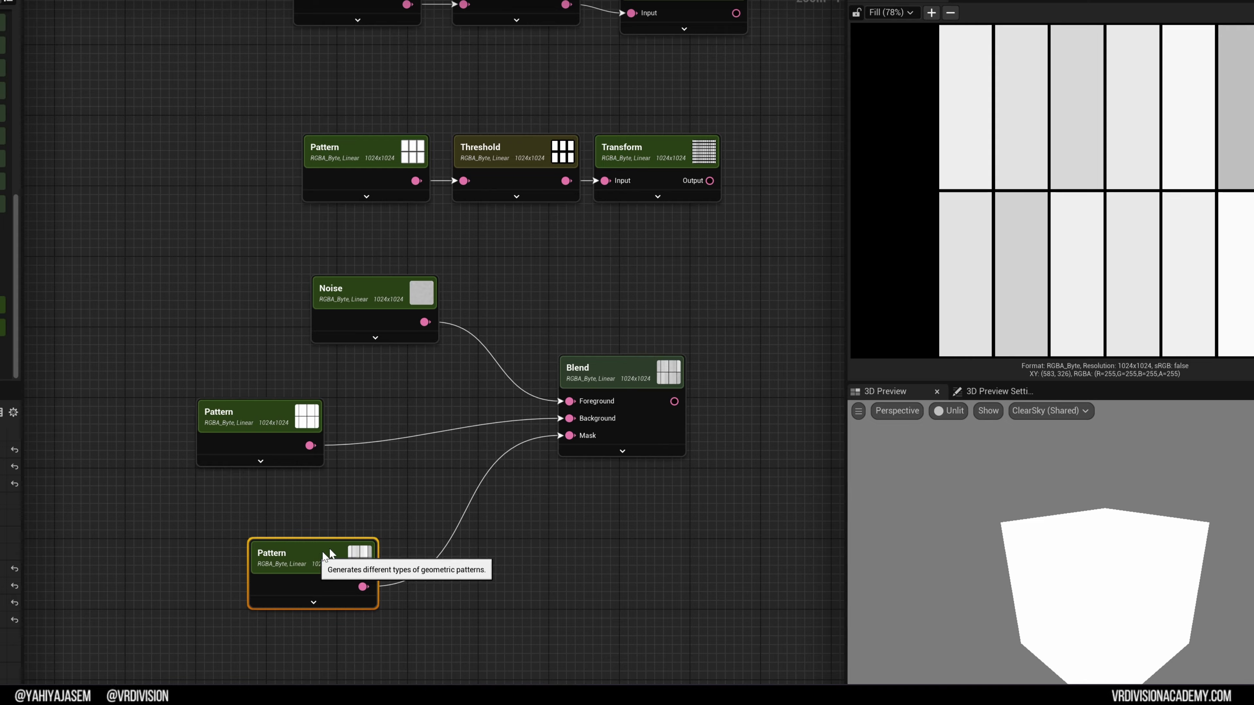
drag(647, 376, 678, 396)
scroll(1057, 175, up, 4)
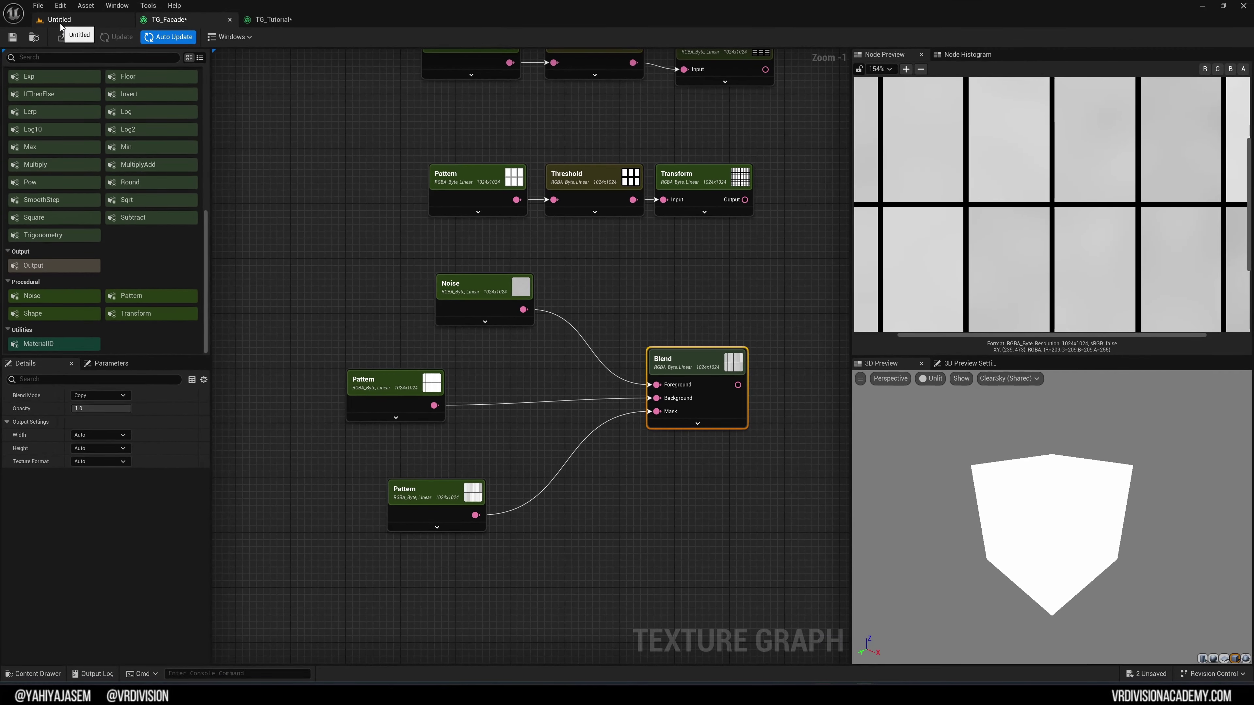
Step: Switch to the Untitled level, view the building facade up close and select one of its facade boxes
click(60, 22)
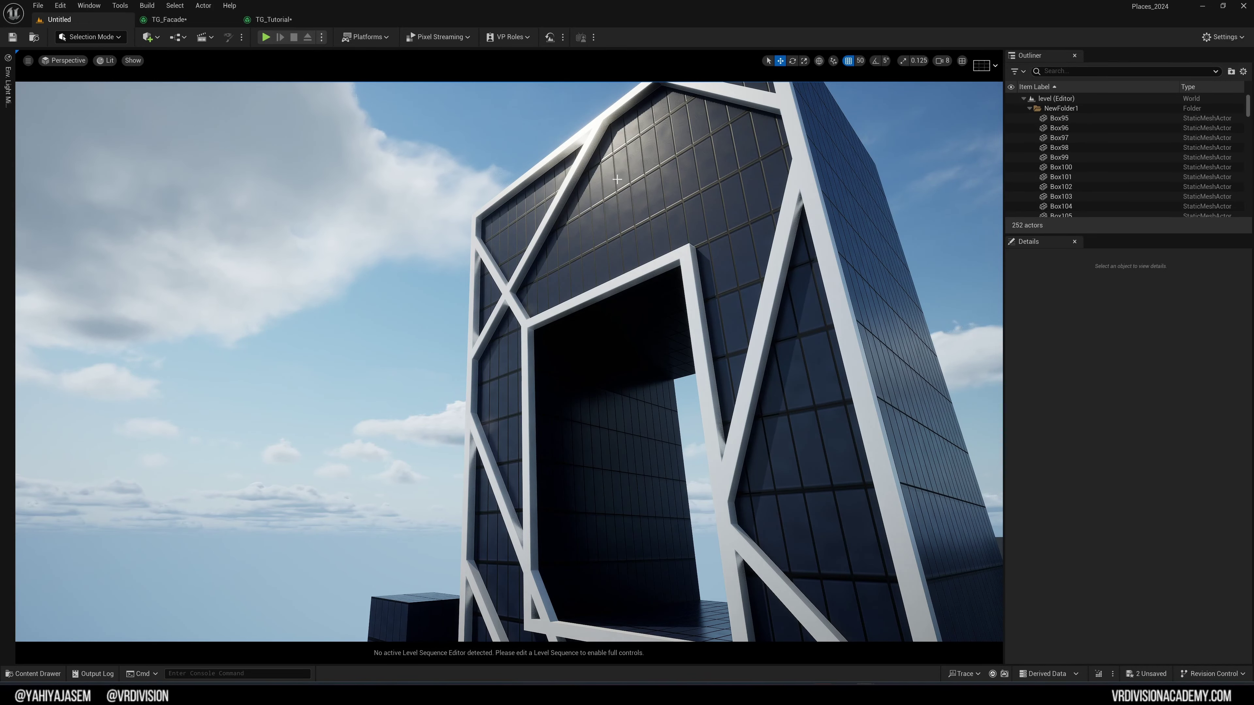
right_drag(629, 209, 589, 190)
click(691, 232)
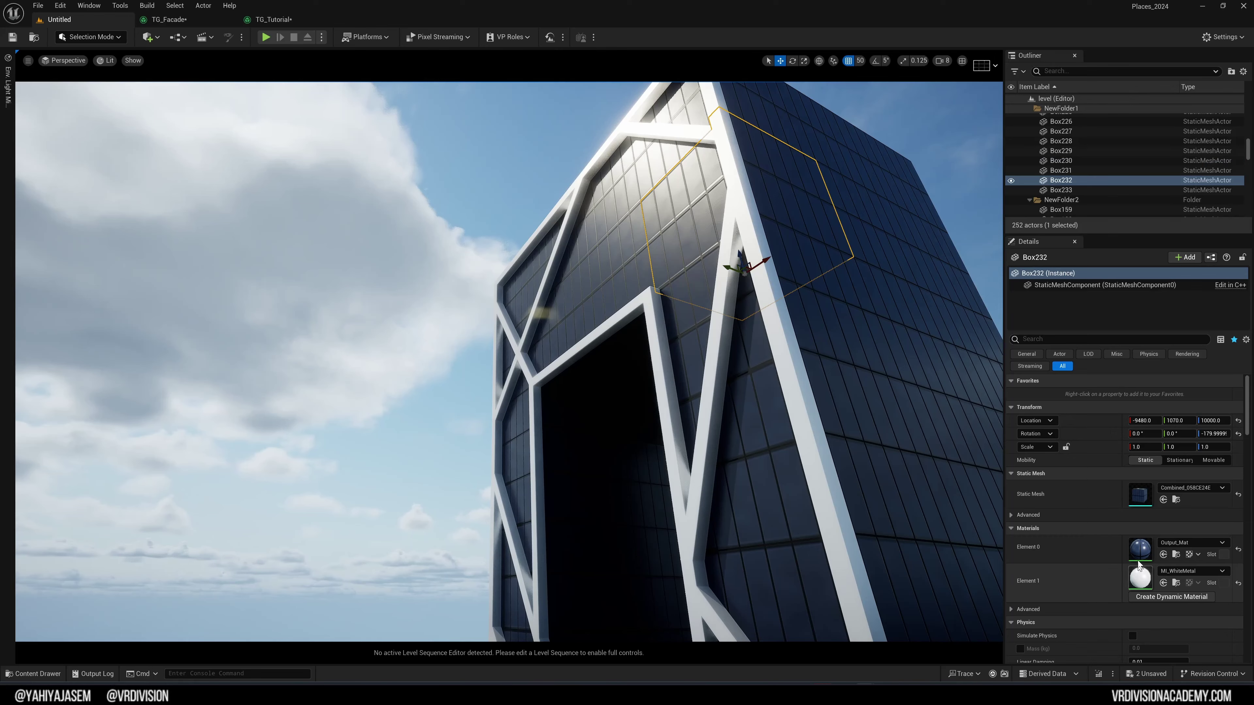
Step: Open the Output_Mat material assigned to the selected box and examine its Texture Sample nodes and sphere preview
double_click(1140, 548)
right_drag(548, 143, 913, 347)
scroll(705, 289, down, 2)
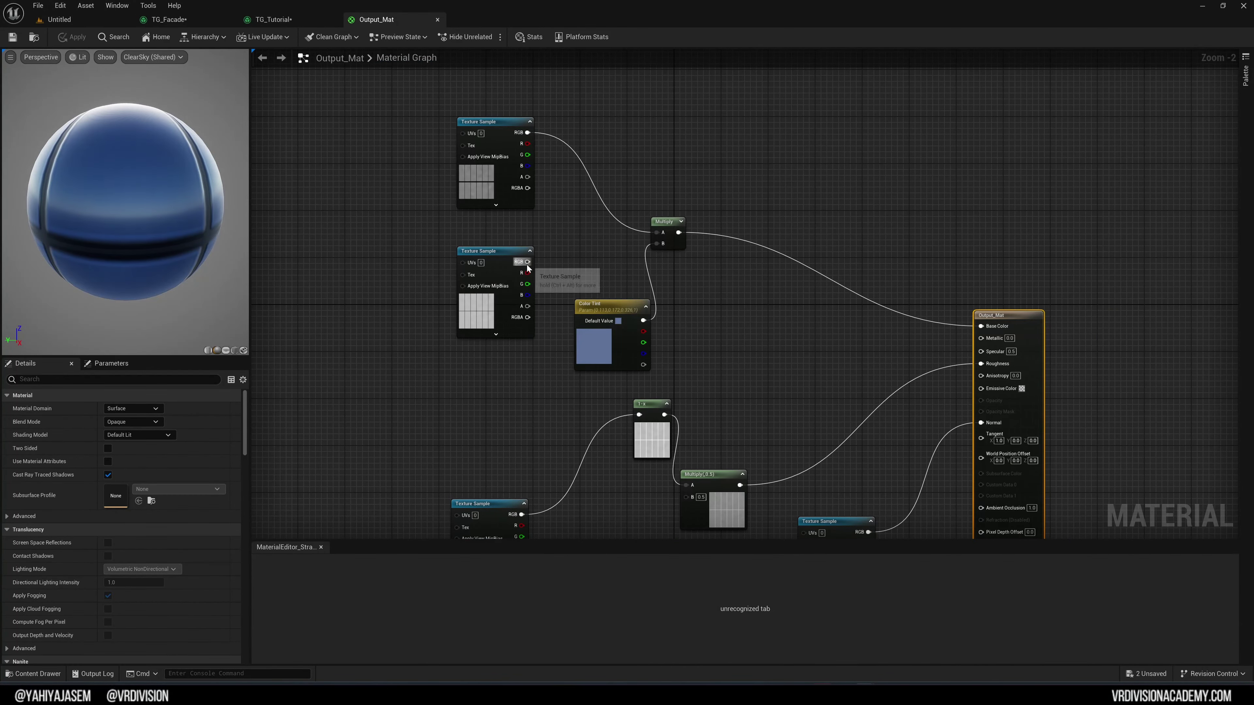
mouse_move(133, 228)
mouse_down()
mouse_move(148, 222)
mouse_move(131, 230)
mouse_up()
drag(62, 187, 104, 187)
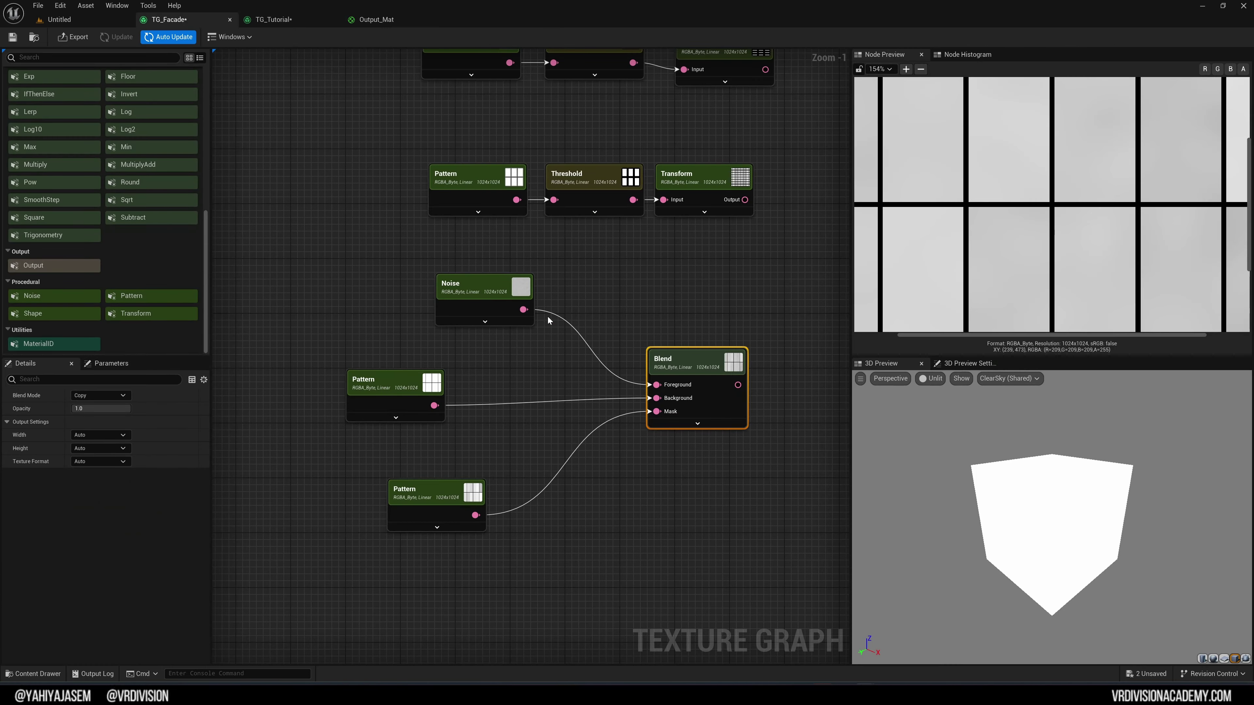
Step: Back in the TG_Facade graph, set the Tilt YAmount of the recently added standalone Pattern node to about 0.083
scroll(548, 316, down, 5)
scroll(631, 400, up, 9)
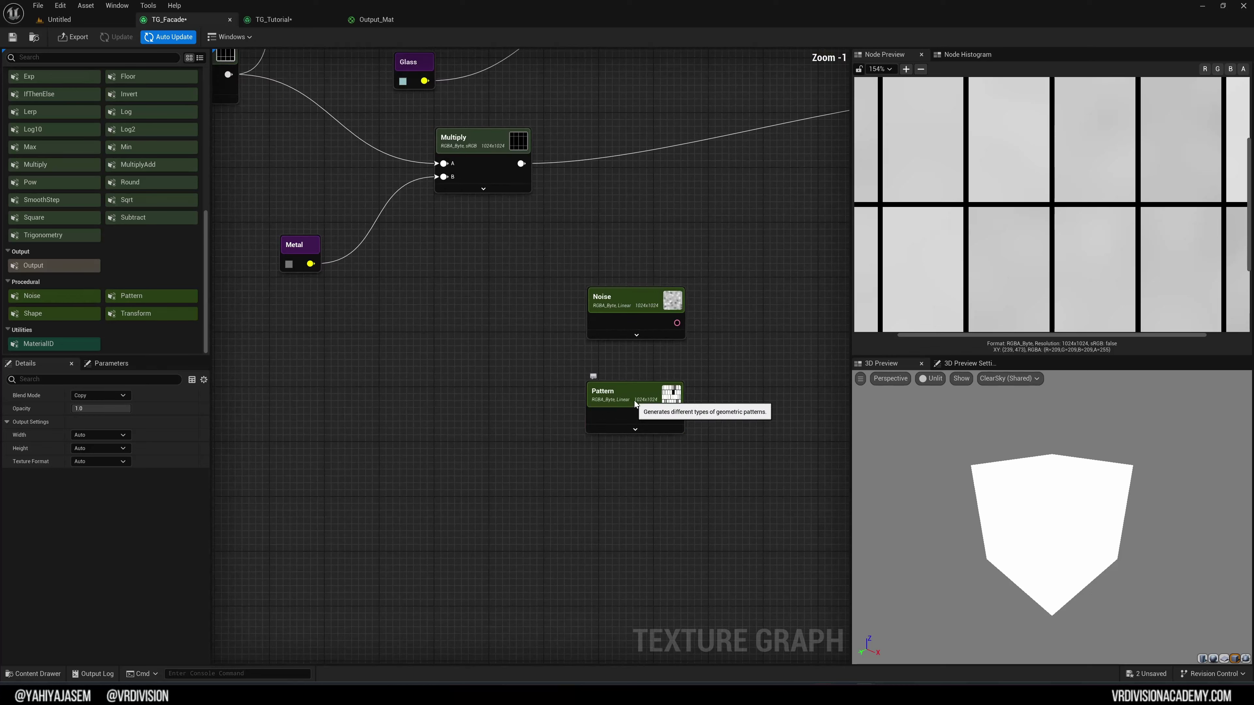
click(635, 398)
scroll(118, 537, down, 2)
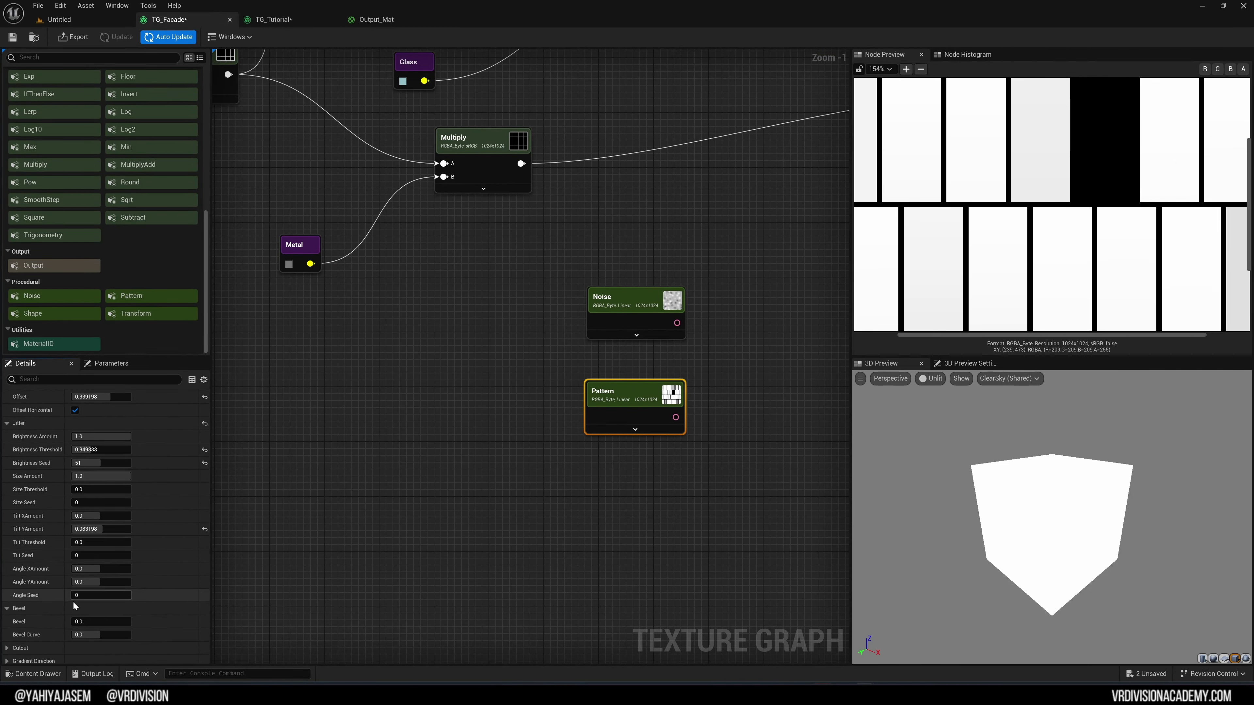
Step: Collapse the Pattern node's Jitter settings, survey the whole facade graph and re-check the Blend node's preview
click(7, 423)
right_drag(425, 305, 367, 404)
scroll(660, 150, down, 2)
right_drag(593, 429, 556, 462)
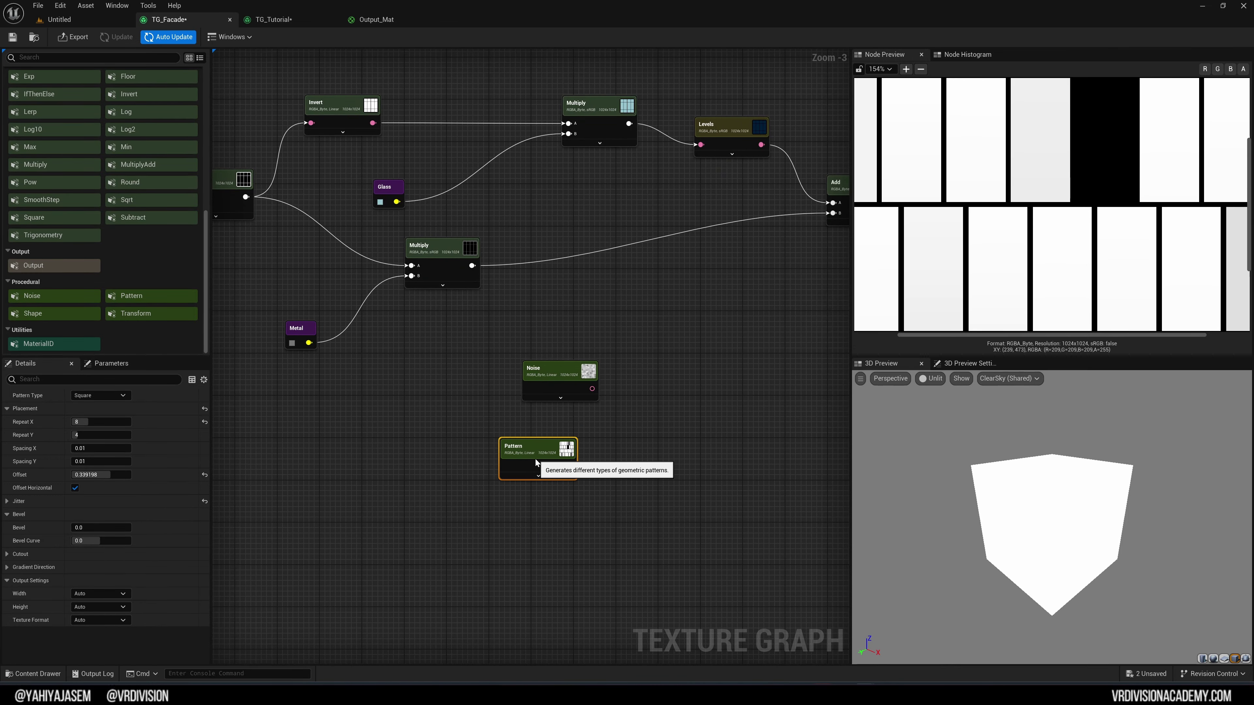
scroll(503, 302, down, 5)
right_drag(507, 155, 497, 355)
scroll(515, 151, up, 7)
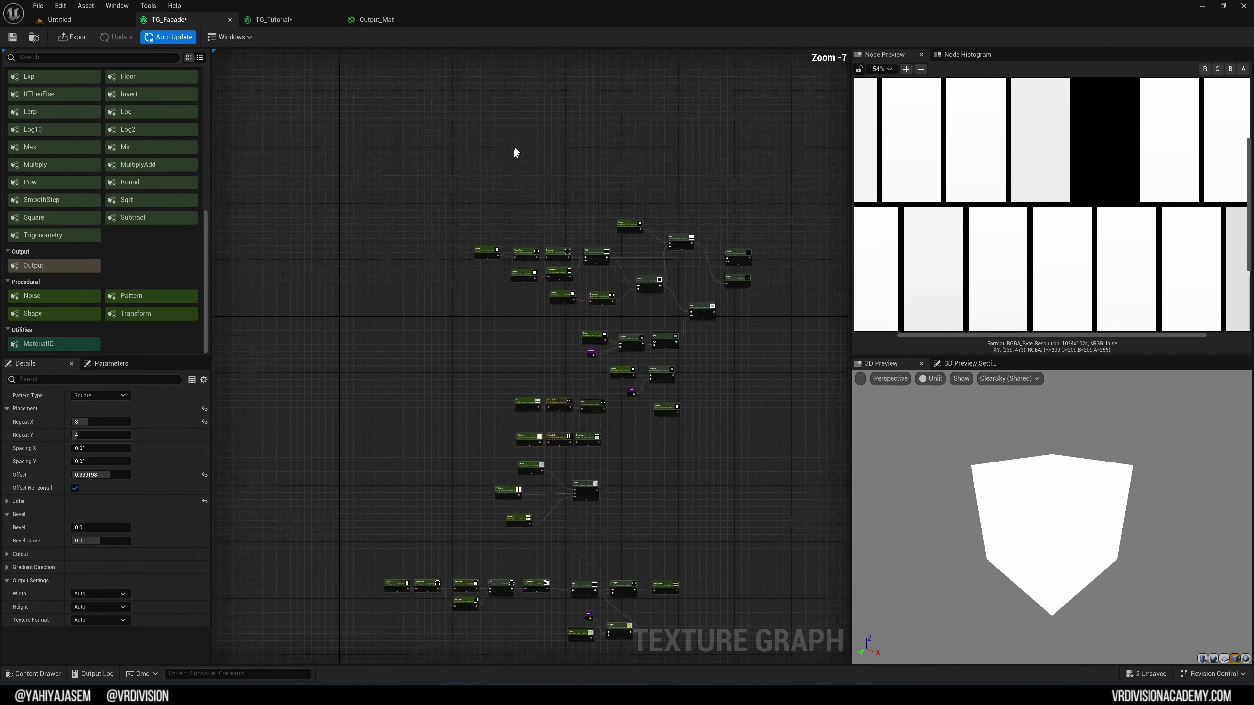
right_drag(490, 424, 506, 314)
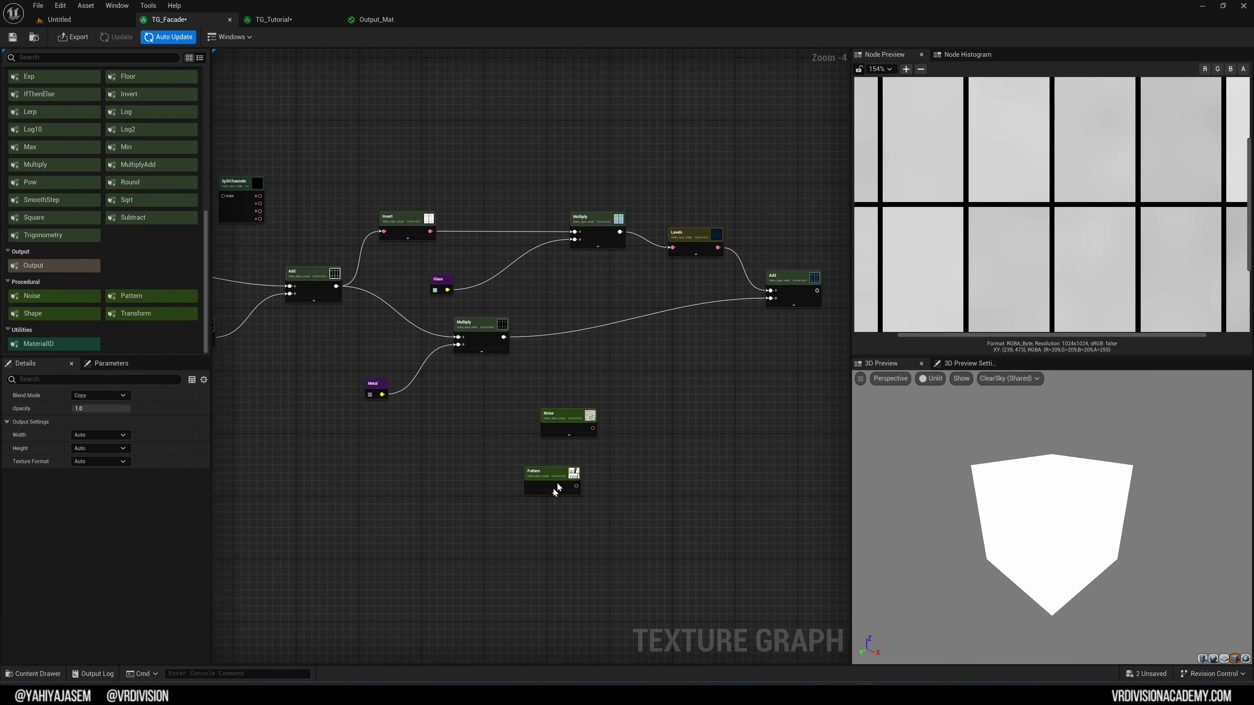
scroll(554, 489, up, 3)
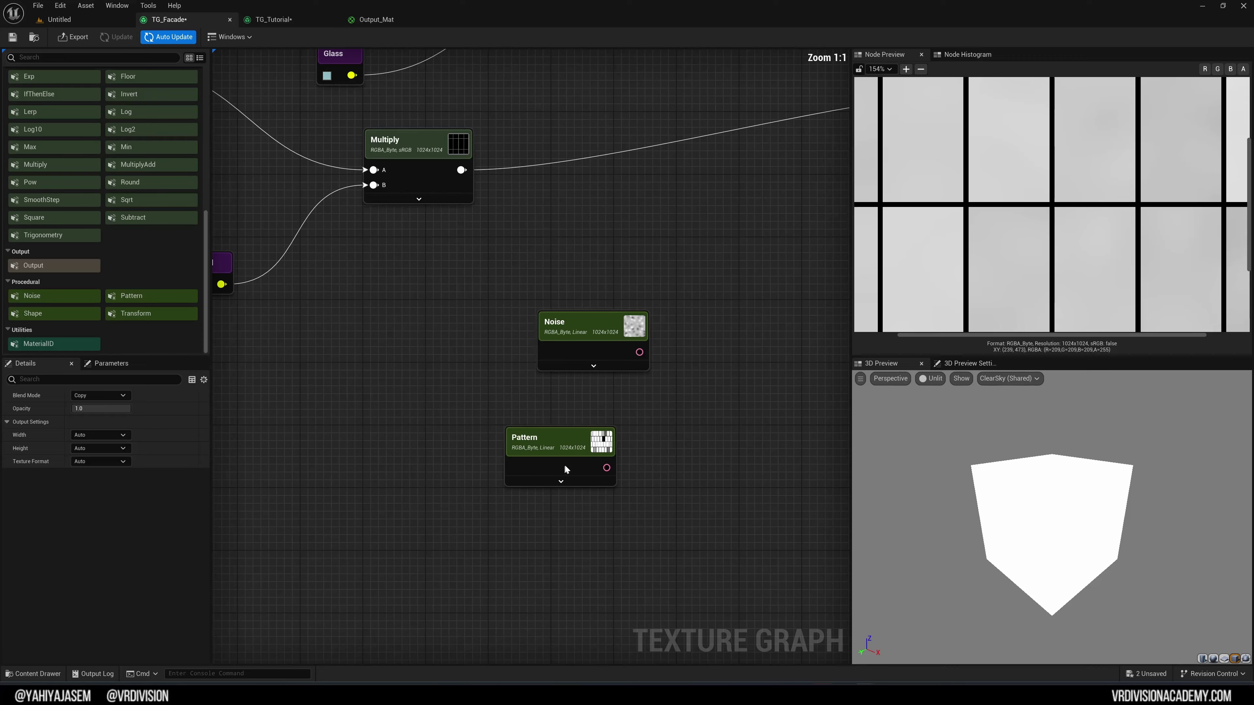
Step: Set the standalone Pattern node's Repeat X and Repeat Y to 2 and its Bevel to about 0.21
click(553, 484)
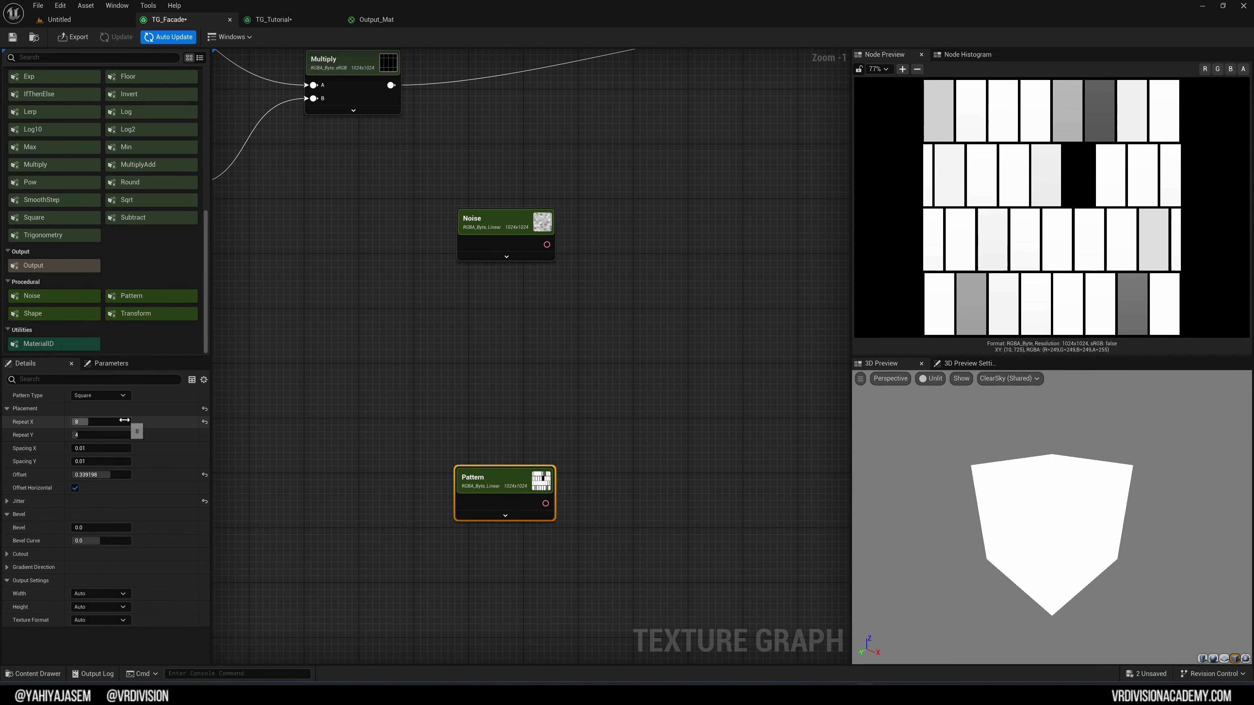
click(113, 436)
key(Return)
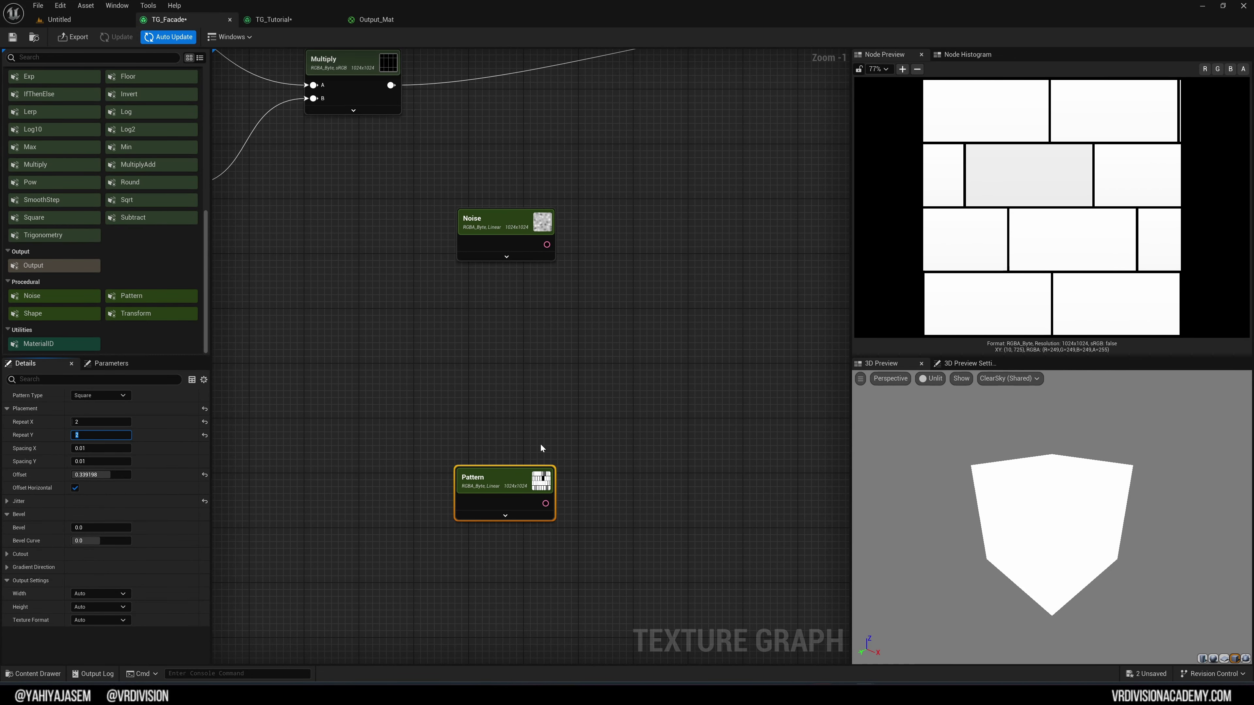
right_drag(543, 441, 484, 383)
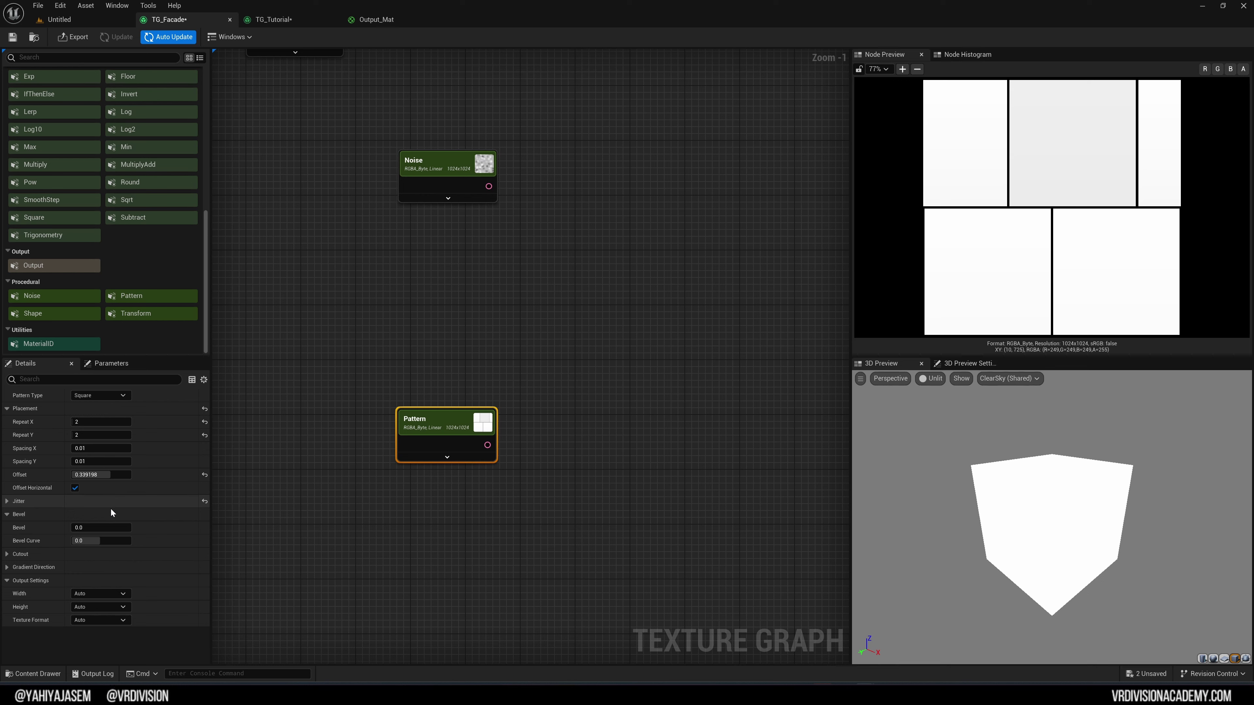
mouse_move(98, 527)
mouse_down()
mouse_move(125, 527)
mouse_move(86, 527)
mouse_up()
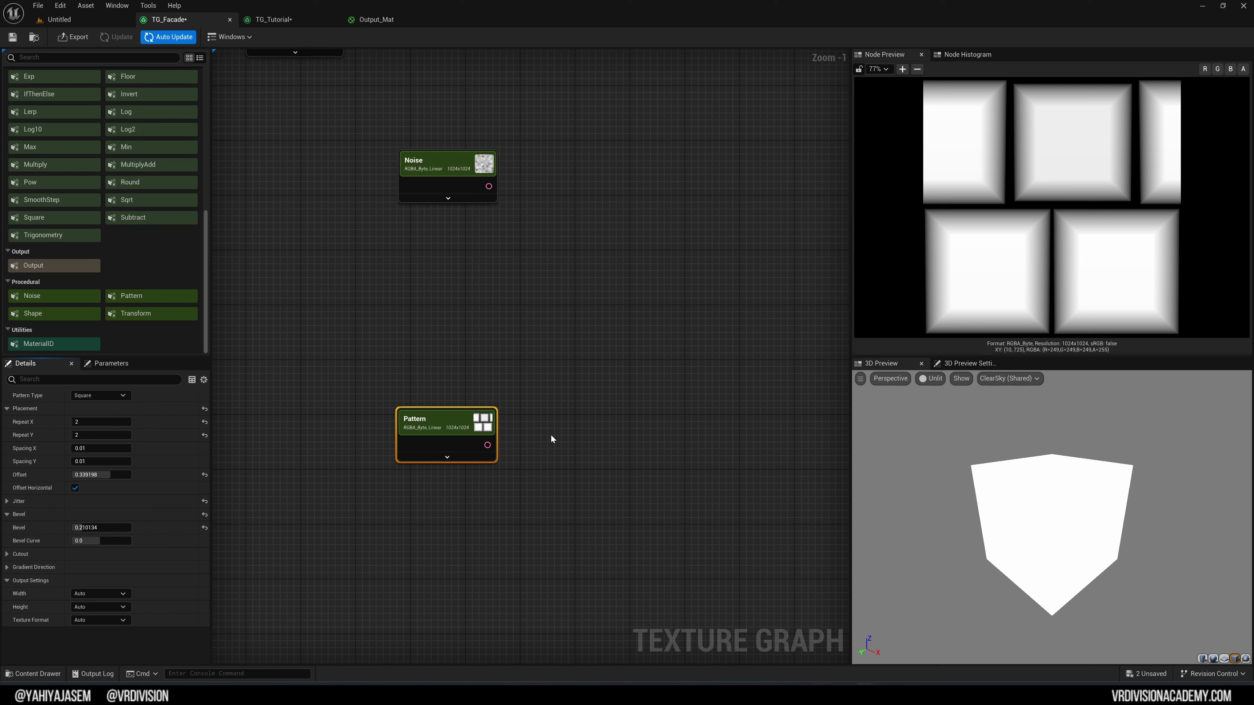
Step: Add a Transform node beside the standalone Pattern node and connect the Pattern output to its Input
drag(136, 313, 562, 420)
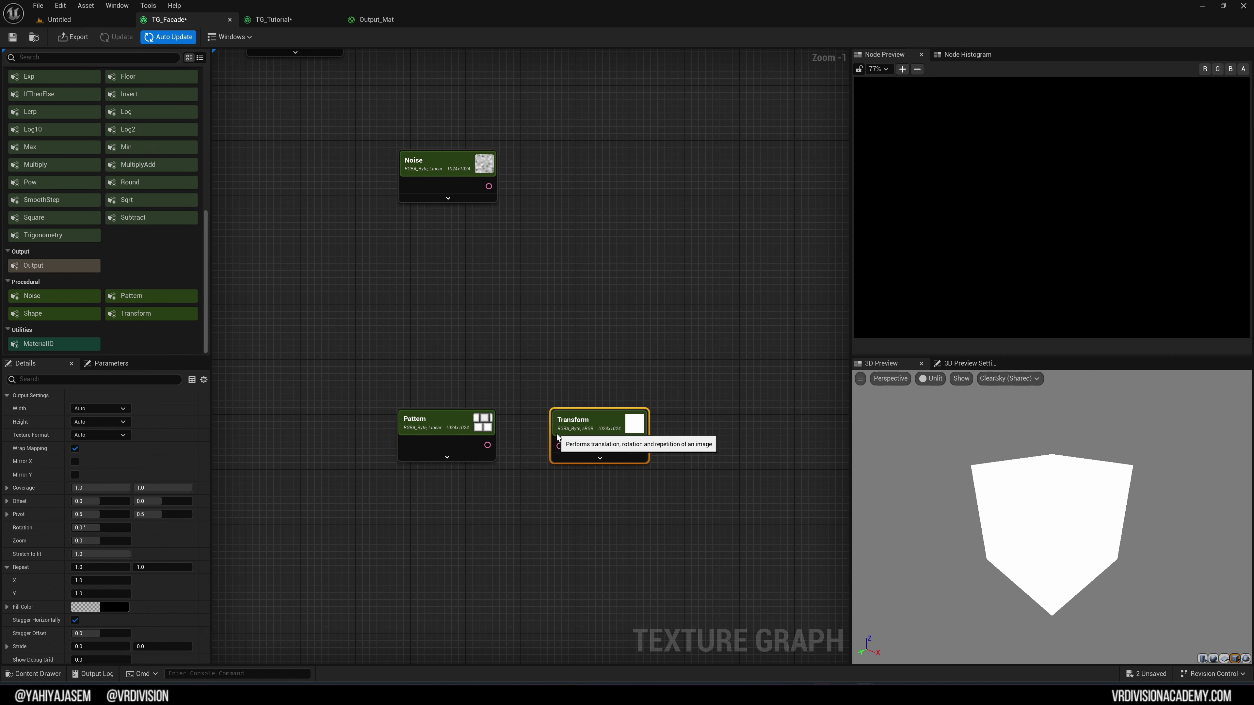
drag(487, 445, 570, 445)
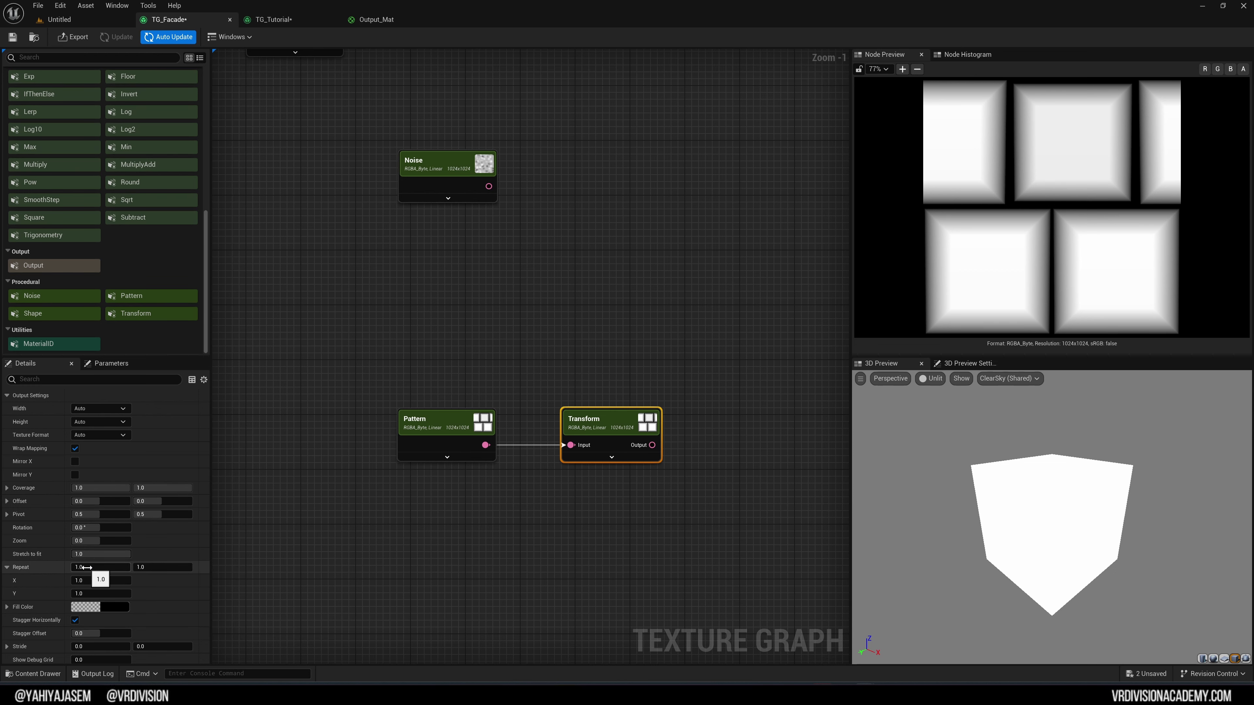
click(467, 482)
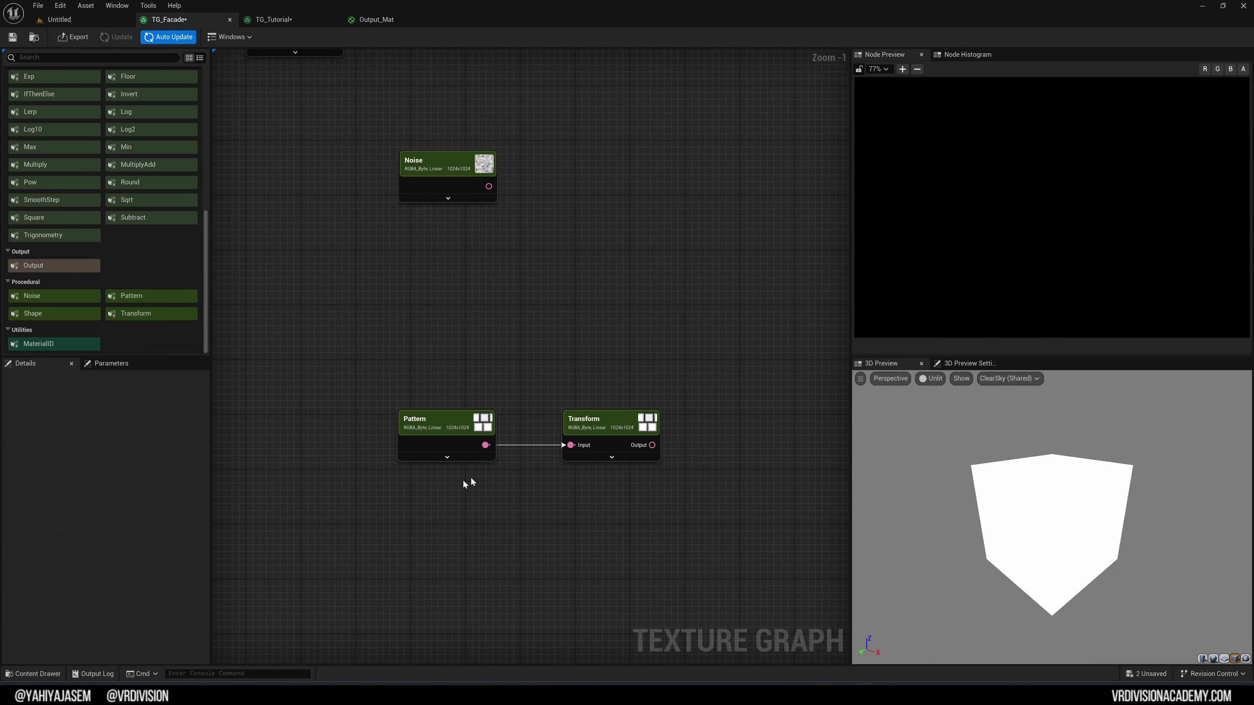
Step: Set the new Transform node's Repeat to 3 in X and 1 in Y
click(607, 421)
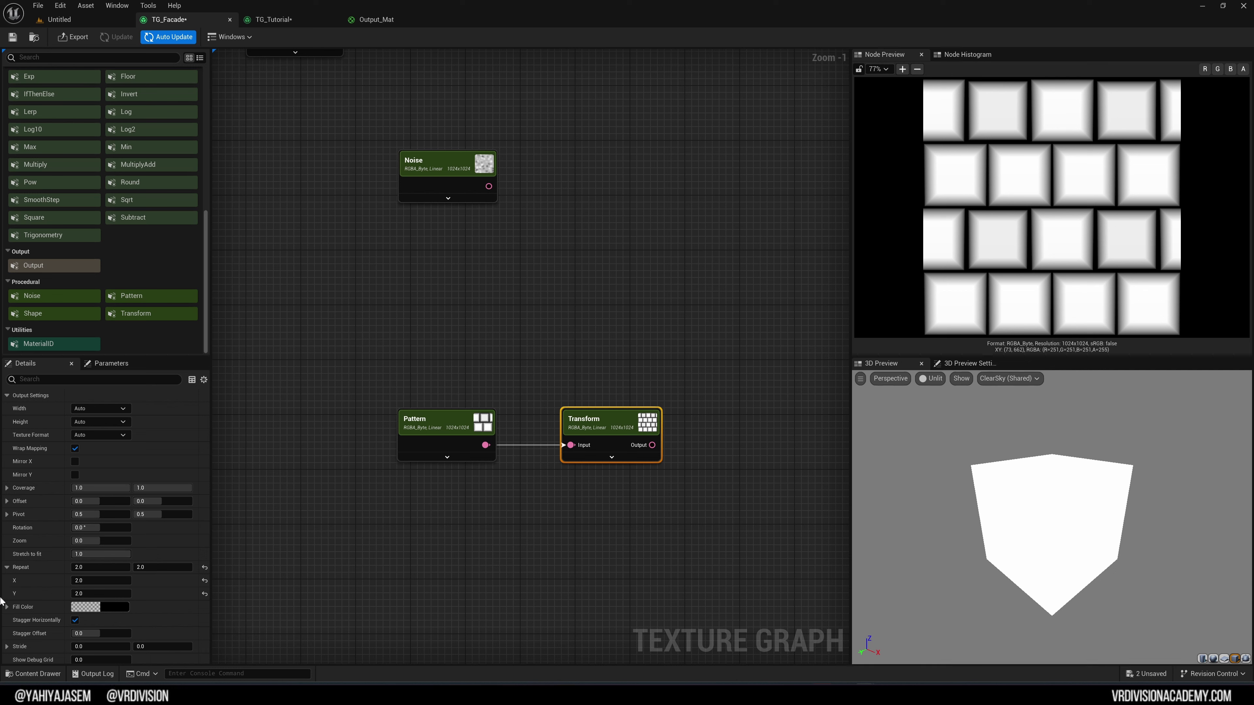
click(151, 566)
text(1)
key(Return)
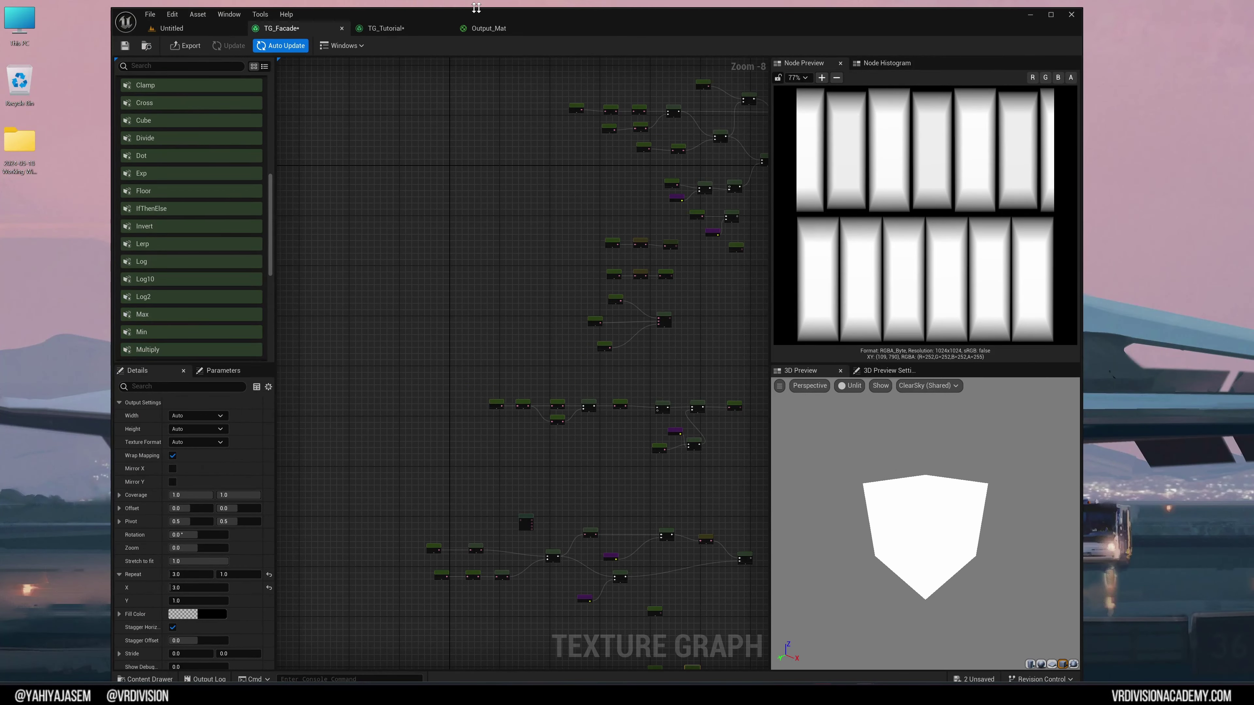
Step: Maximize the editor window and inspect the panel grid on the building facade up close in the Untitled level
double_click(482, 21)
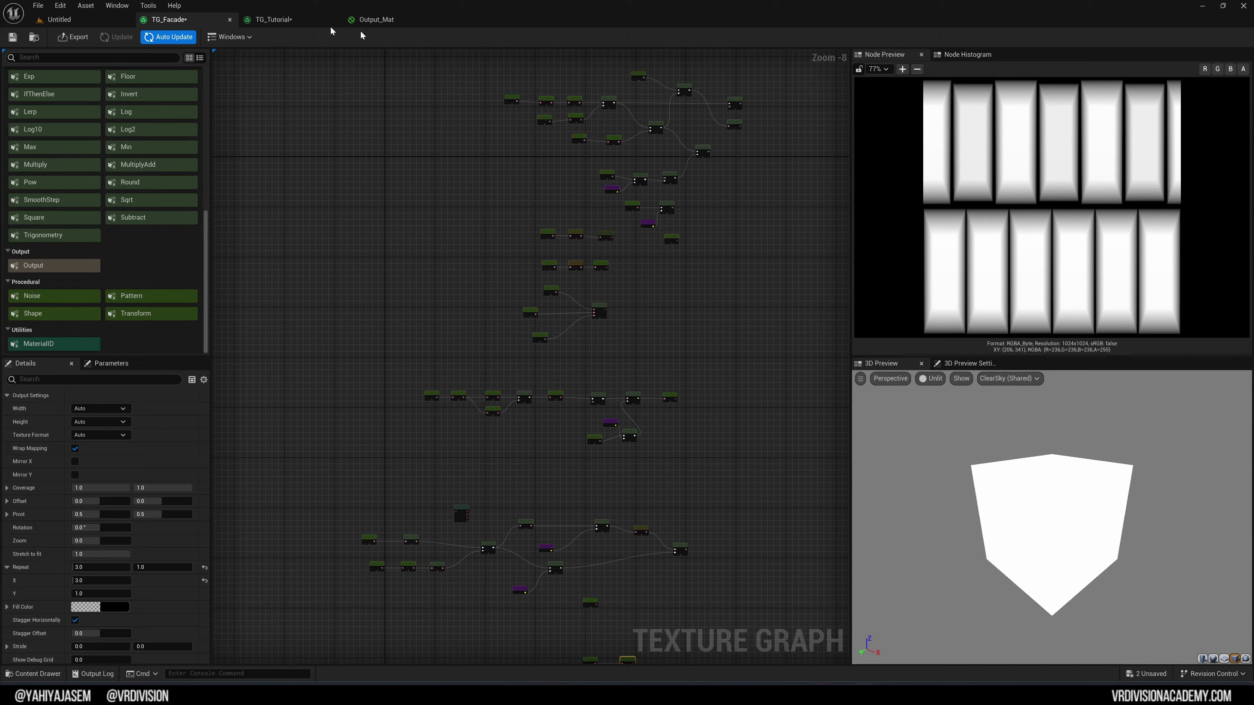
click(69, 21)
right_drag(672, 259, 686, 178)
right_drag(607, 426, 503, 320)
key(w)
scroll(608, 426, down, 4)
key(s)
key(w)
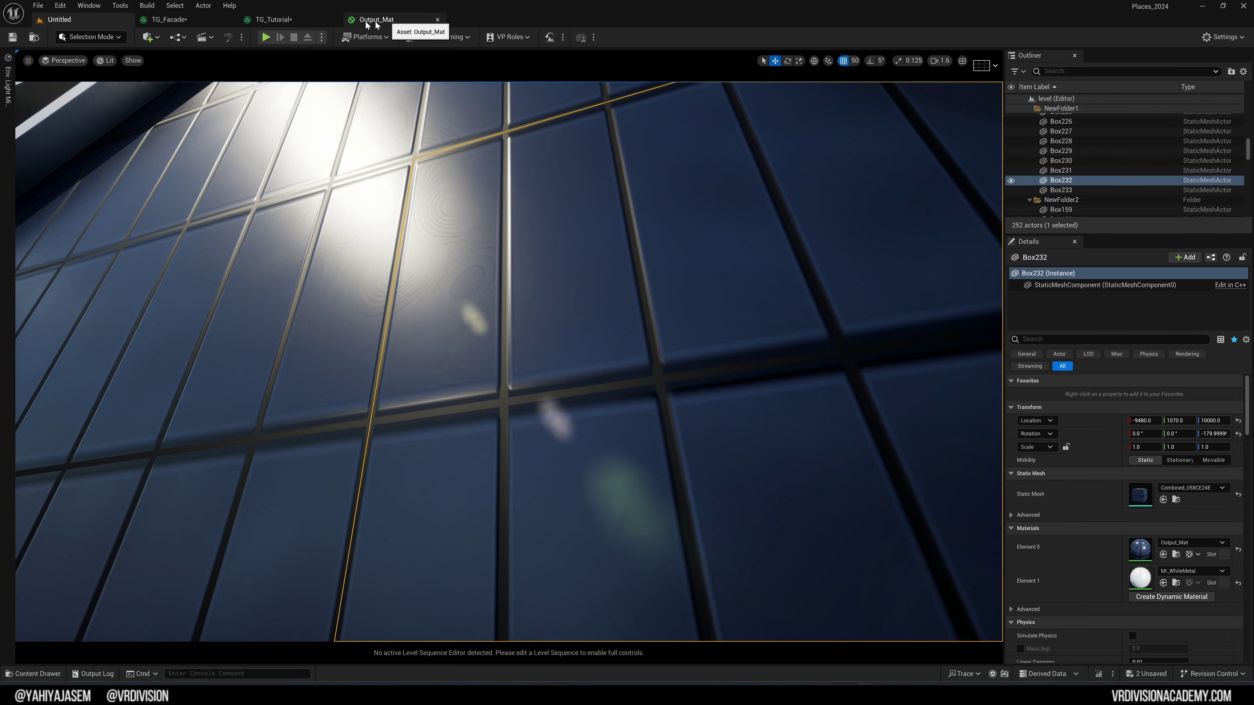
Step: Return to the TG_Facade graph and preview the first two Shape nodes and the two chained Transform nodes of the uppermost branch
click(168, 19)
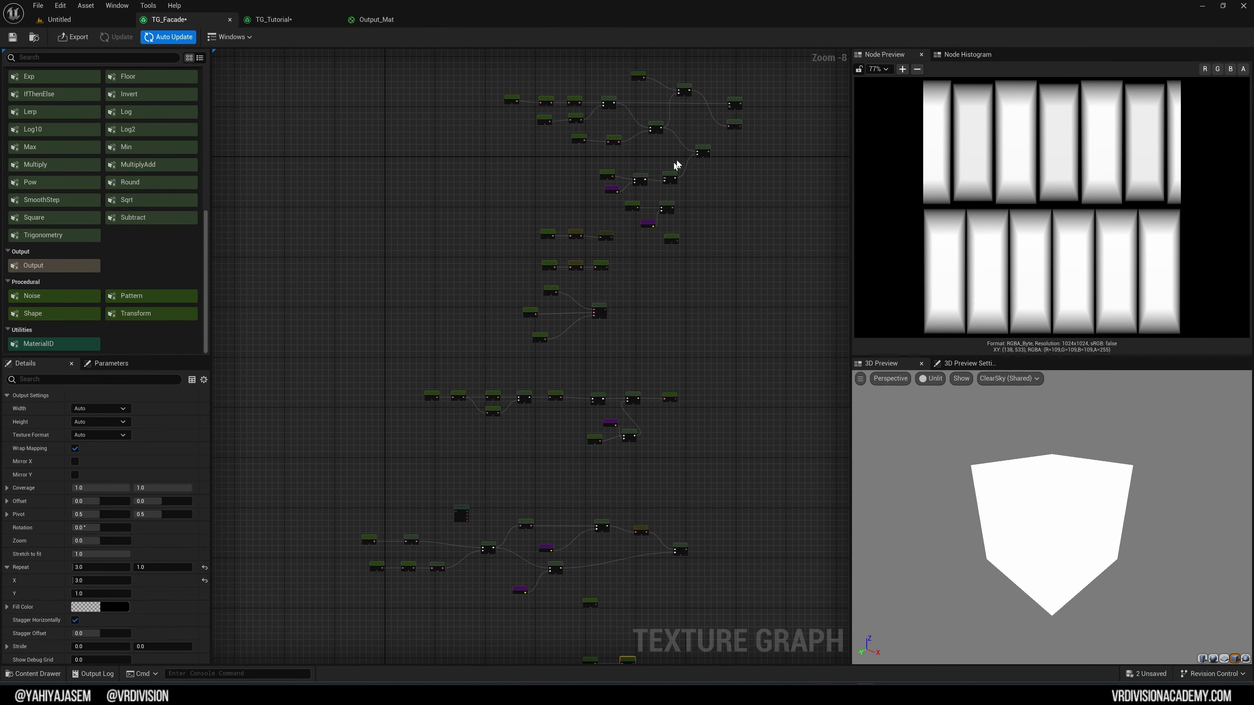
scroll(547, 234, up, 8)
click(377, 271)
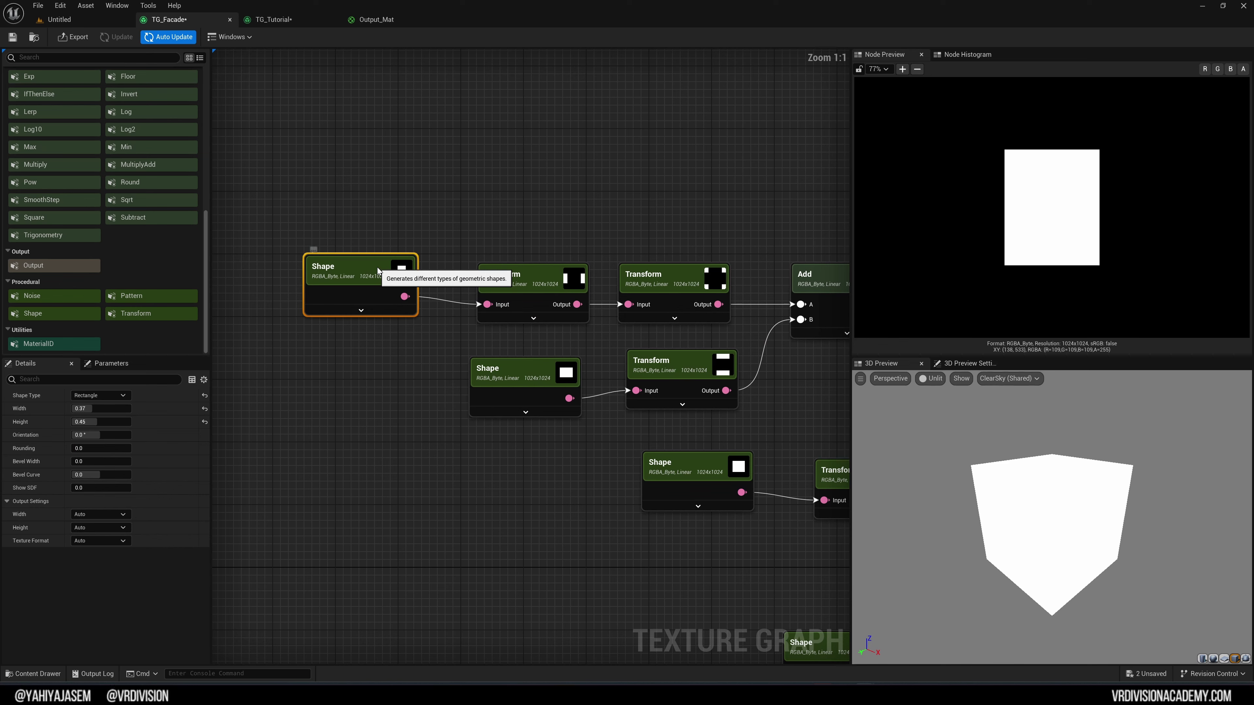
right_drag(537, 229, 502, 172)
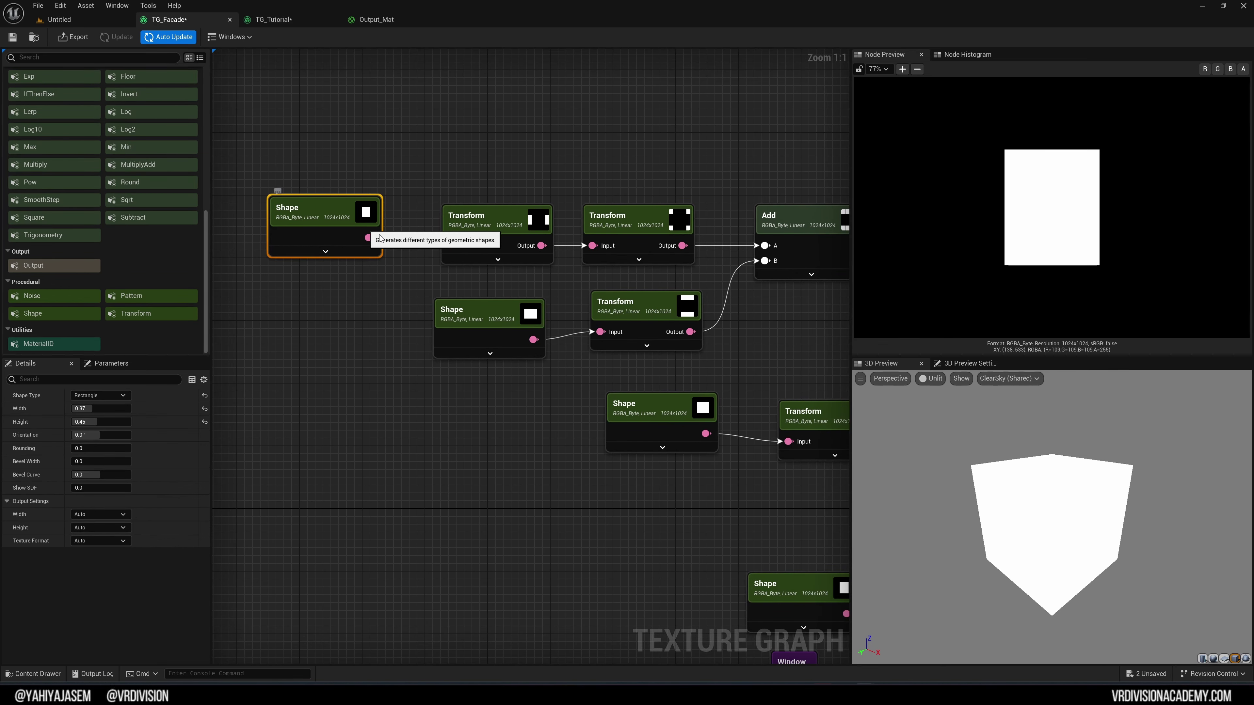
click(495, 319)
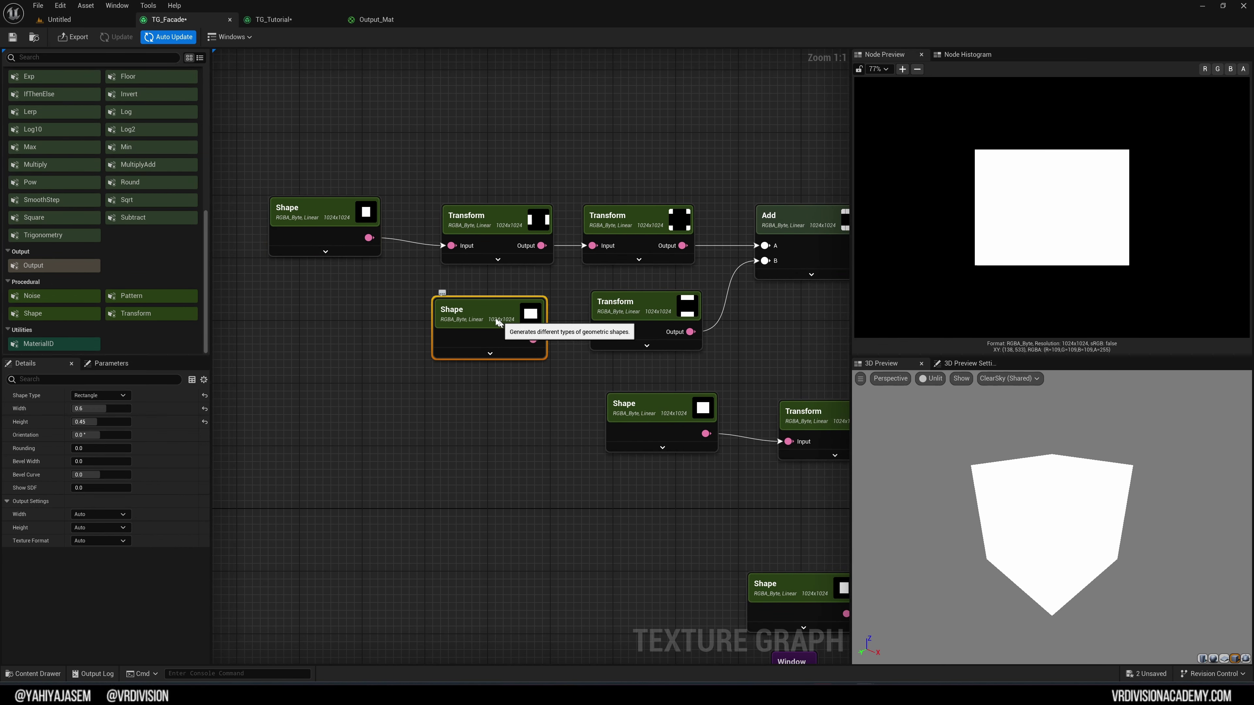
click(347, 224)
click(495, 219)
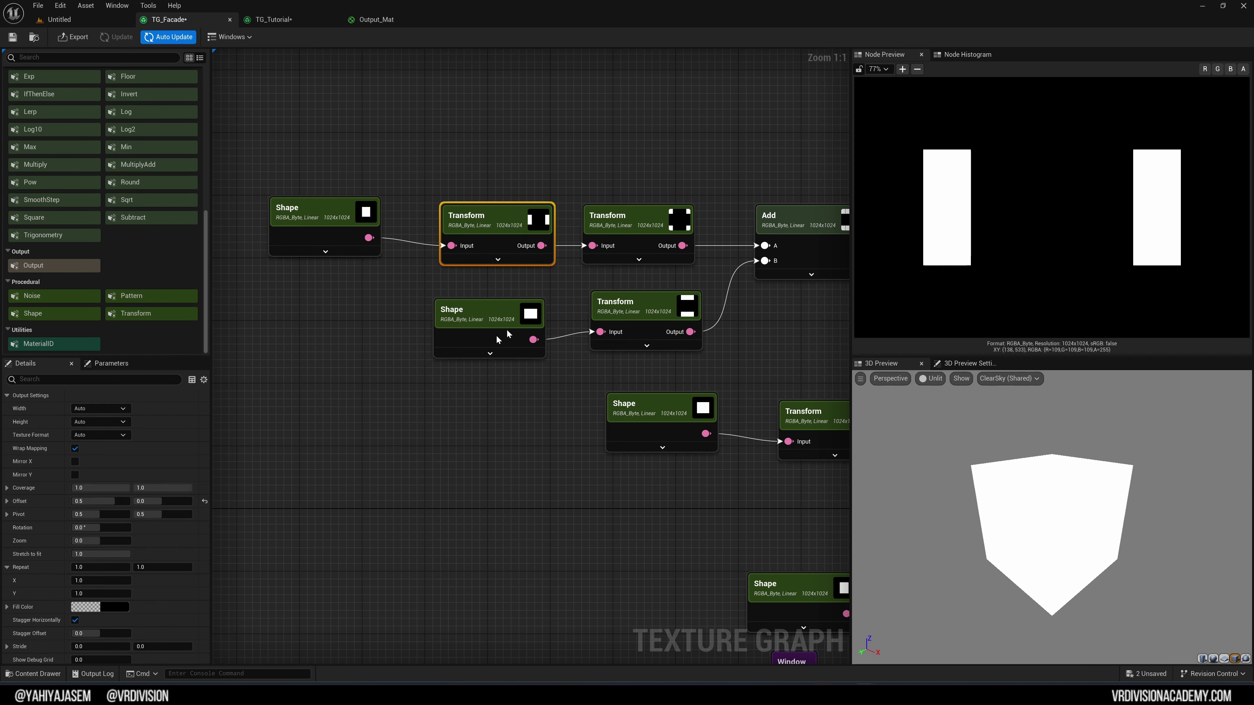
click(640, 222)
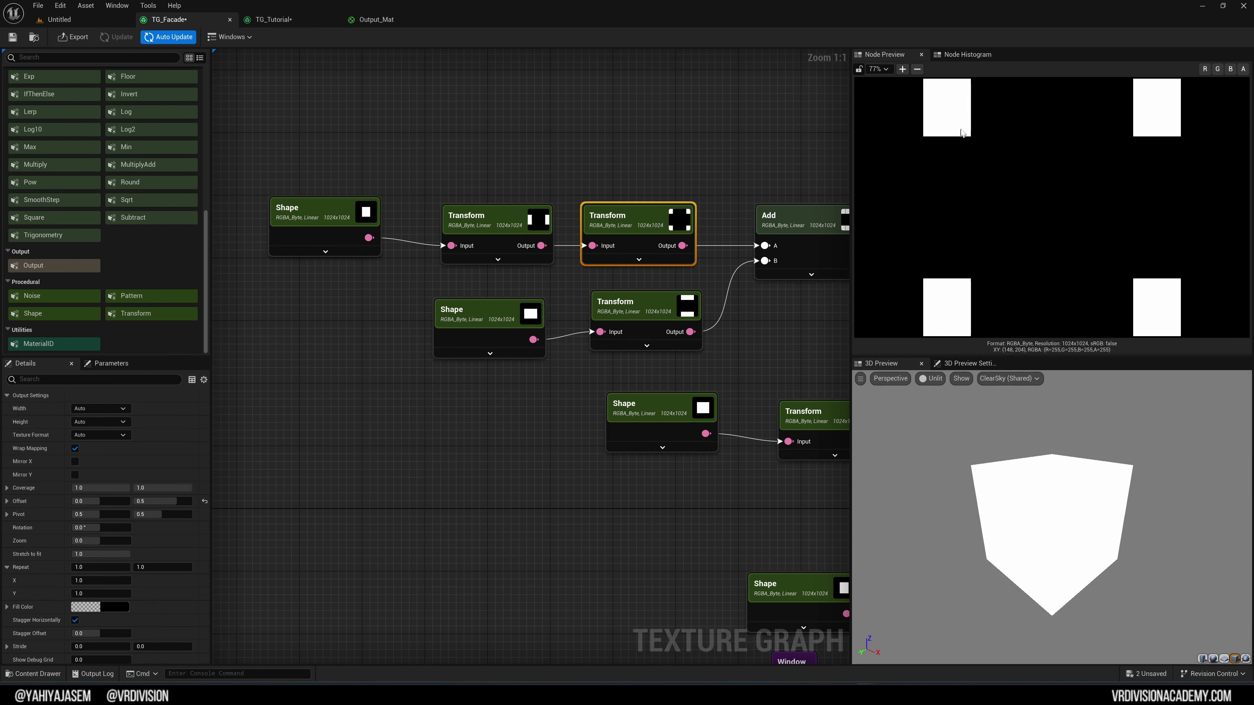
Step: Preview the second branch's Shape and Transform nodes and the Add node that merges it with the first branch
right_drag(476, 326, 277, 331)
click(276, 330)
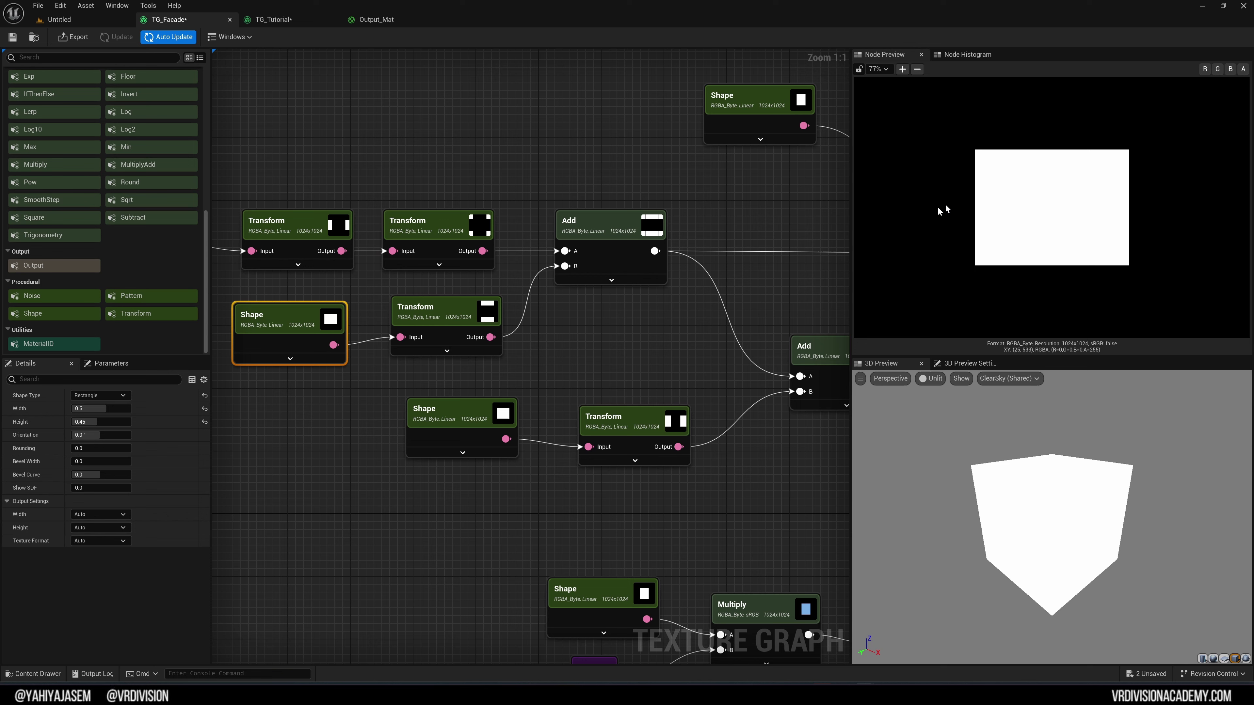
click(500, 309)
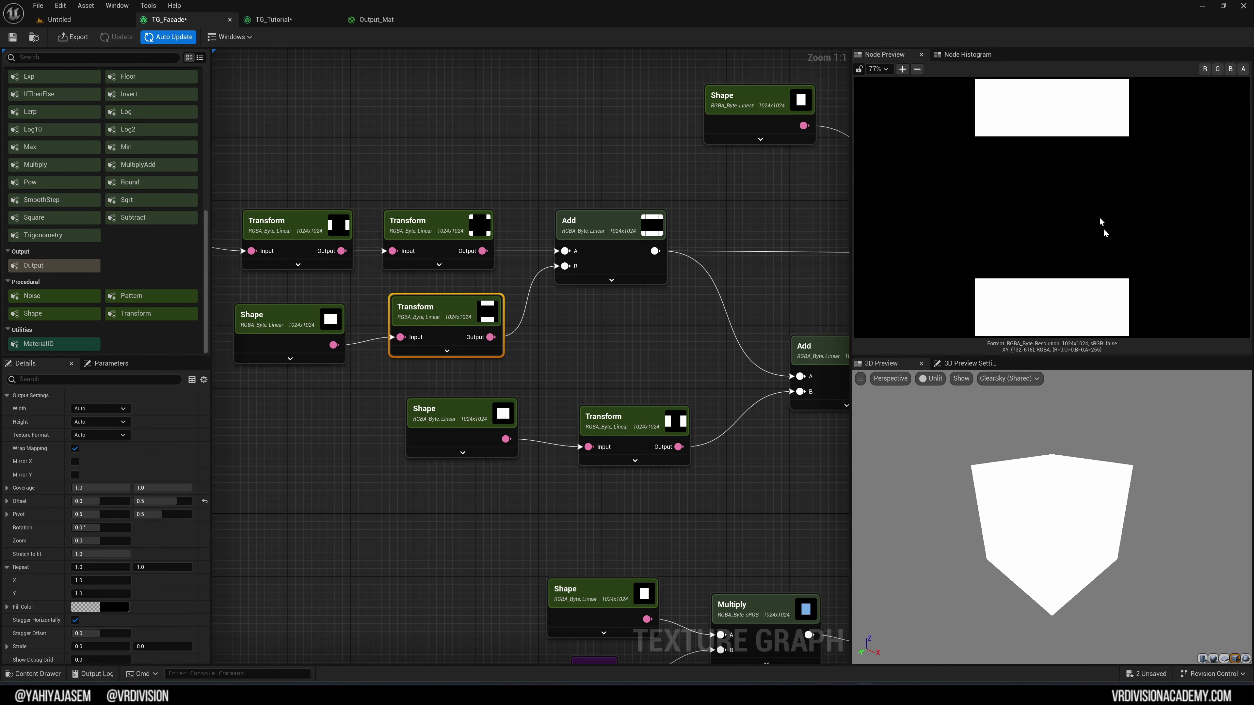
click(662, 217)
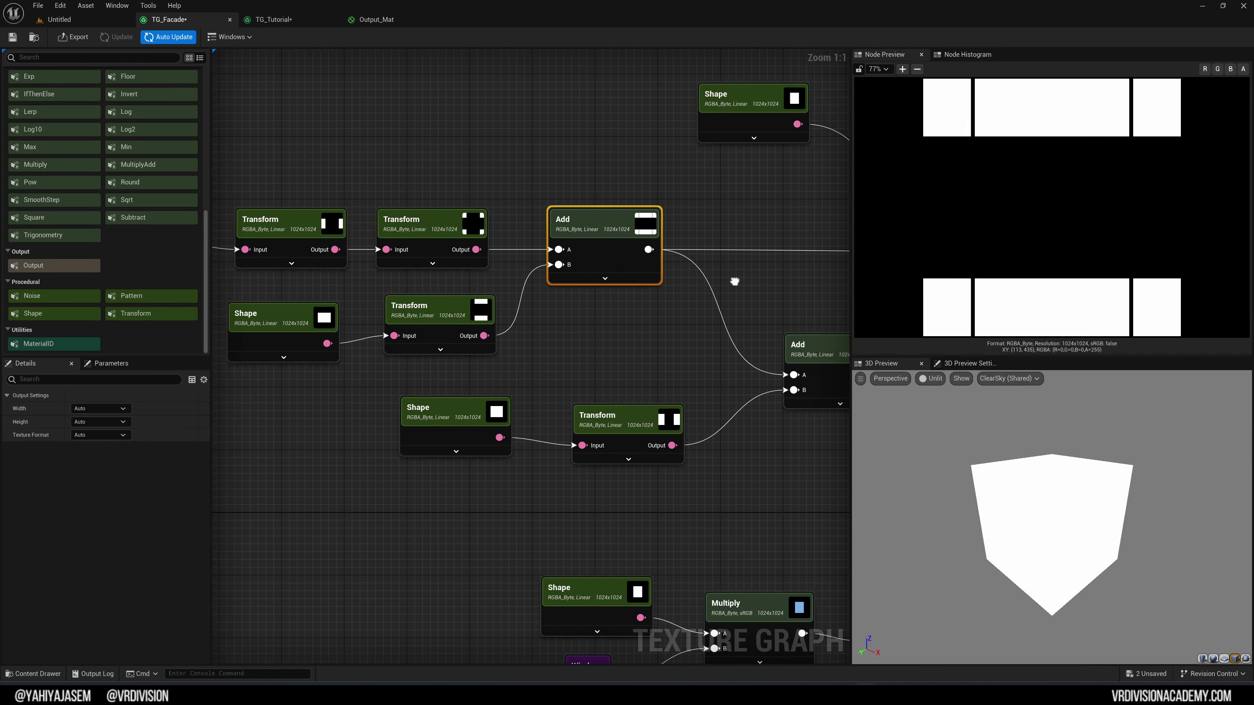
Step: Preview the third branch's Shape and Transform nodes and the Add node that completes the panel frame around the window opening
right_drag(733, 280, 610, 255)
click(321, 390)
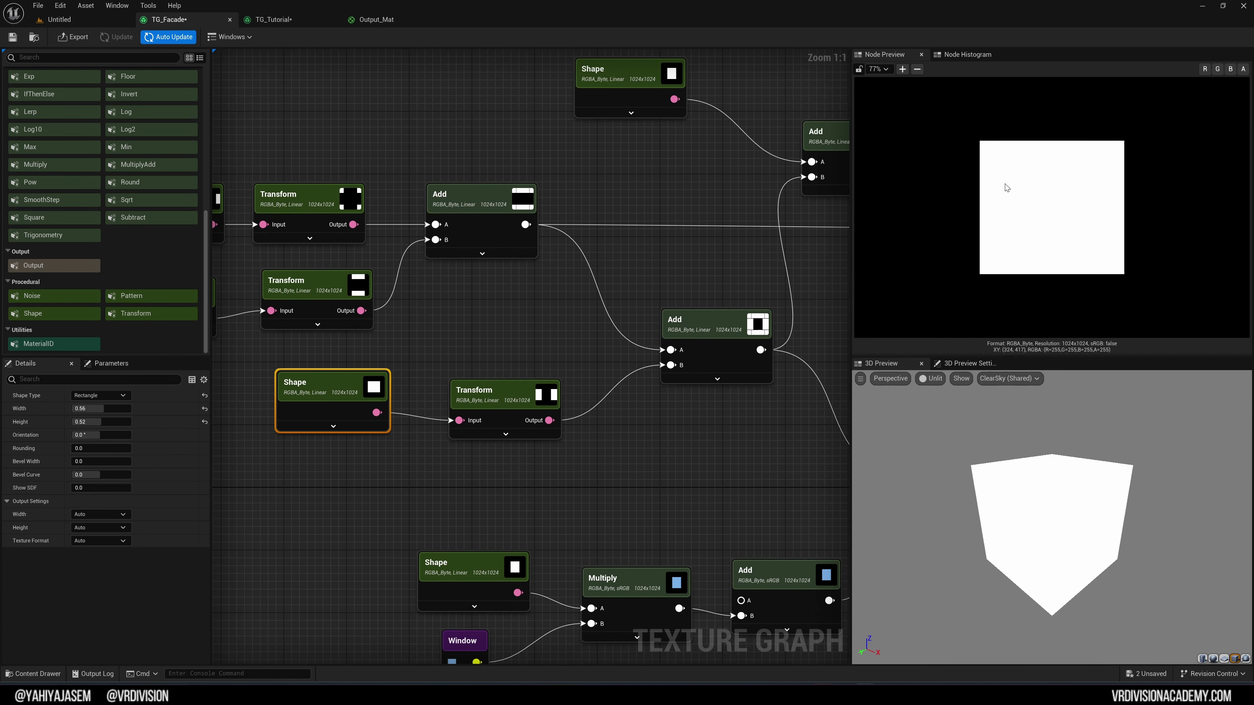
click(538, 421)
click(764, 339)
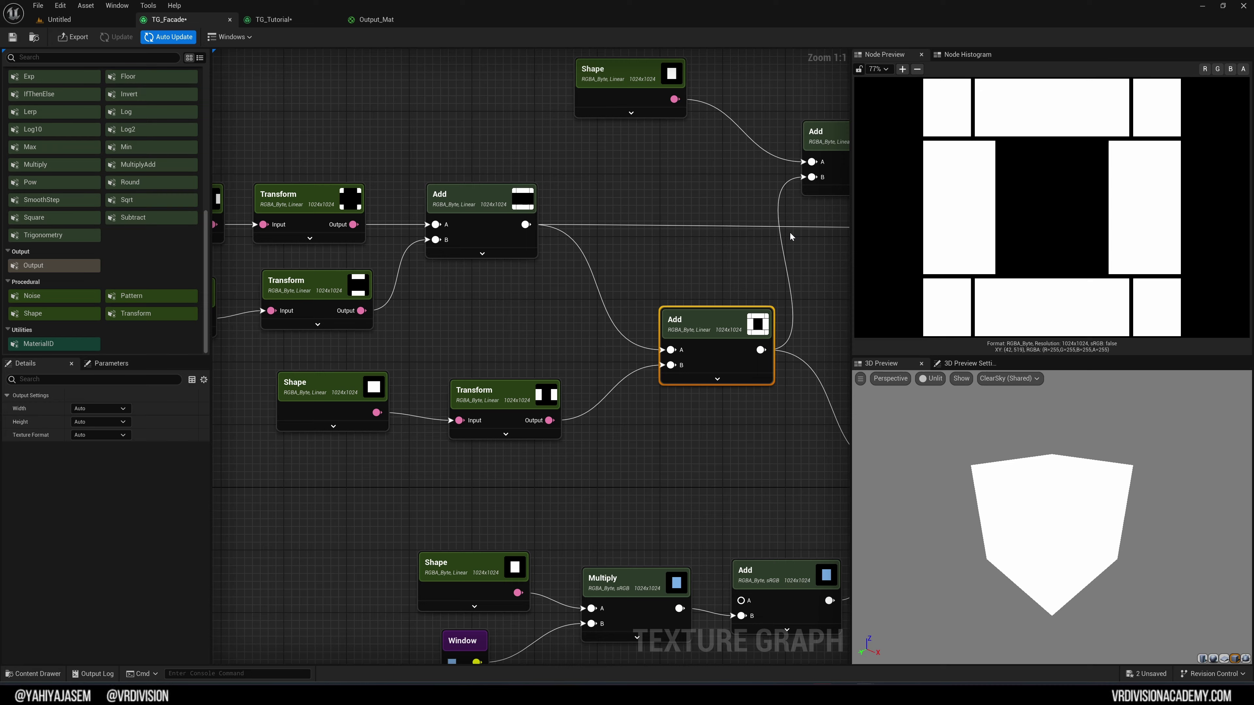
Step: Preview the window Shape node and slightly reposition its Multiply node and the Window color node
right_drag(789, 231, 555, 179)
right_drag(610, 380, 768, 273)
click(368, 409)
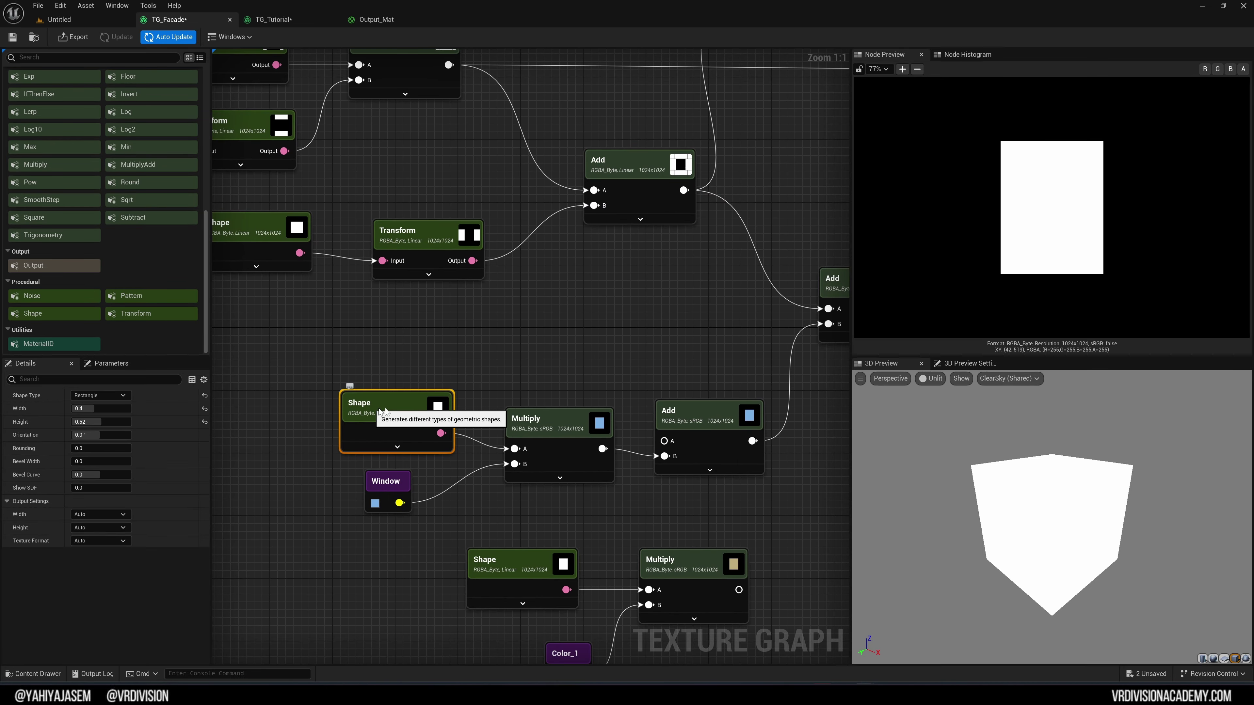
drag(545, 437, 543, 419)
drag(383, 485, 389, 478)
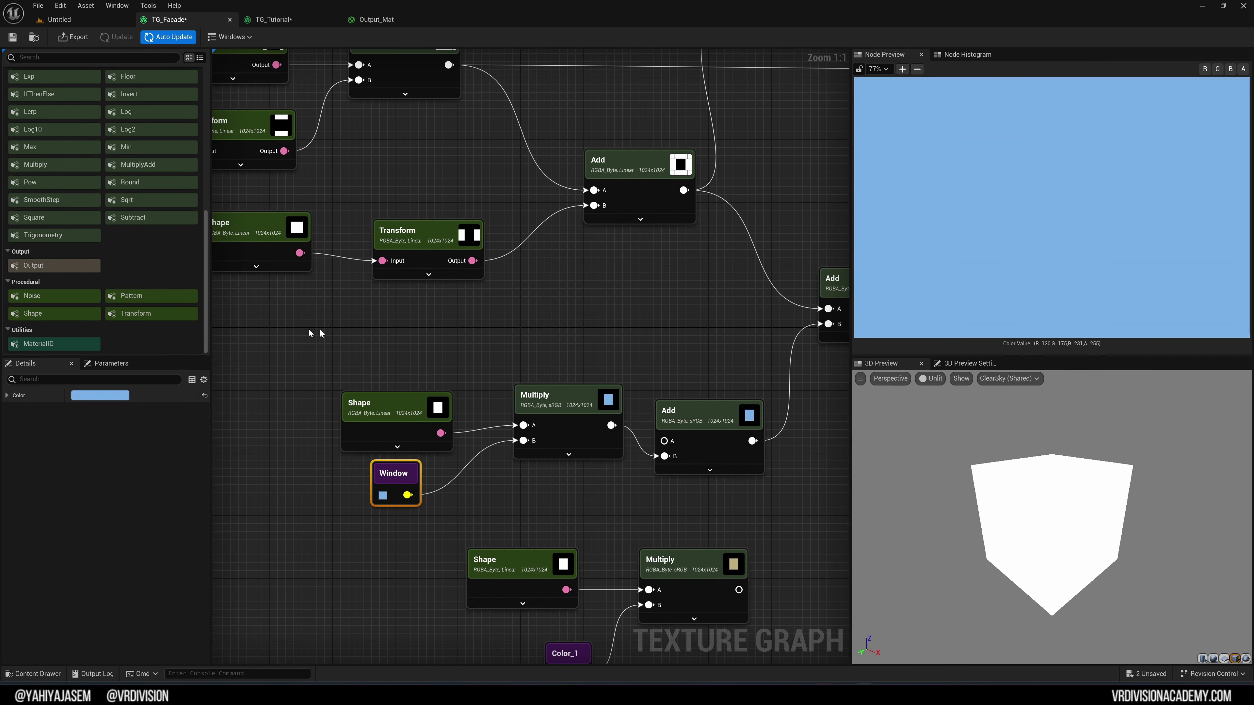
Step: Add a Multiply node and a Color node in the empty area beside the window Shape node
right_drag(319, 328, 404, 319)
right_click(314, 368)
text(mul)
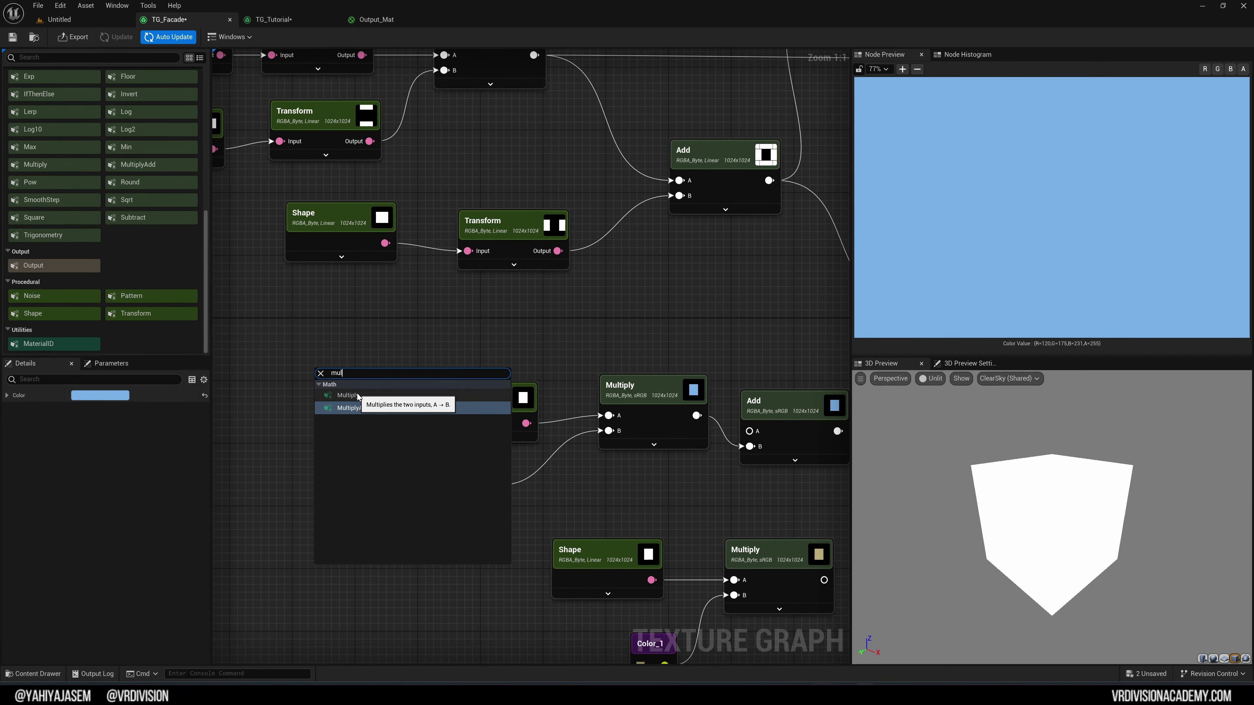
click(356, 395)
right_click(314, 492)
text(colo)
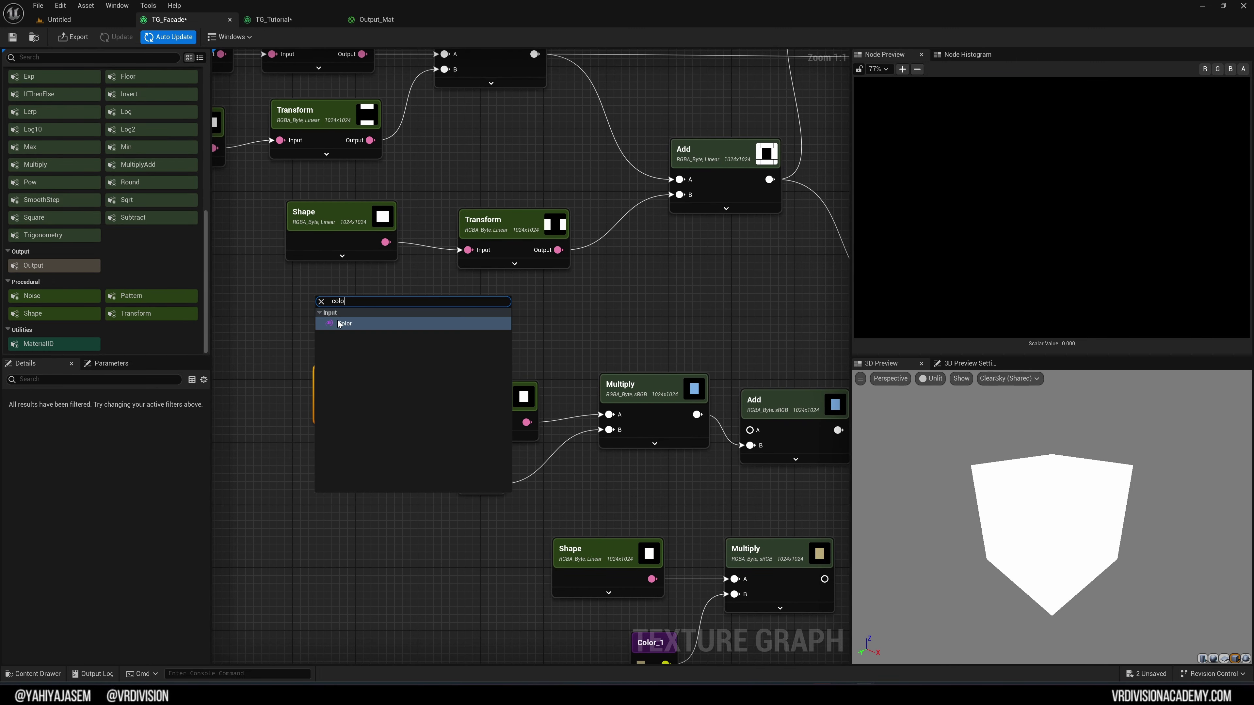
click(344, 325)
Step: Add a TextureGraph input node above the unconnected Multiply node and delete it again
right_drag(291, 382, 349, 359)
scroll(141, 276, up, 10)
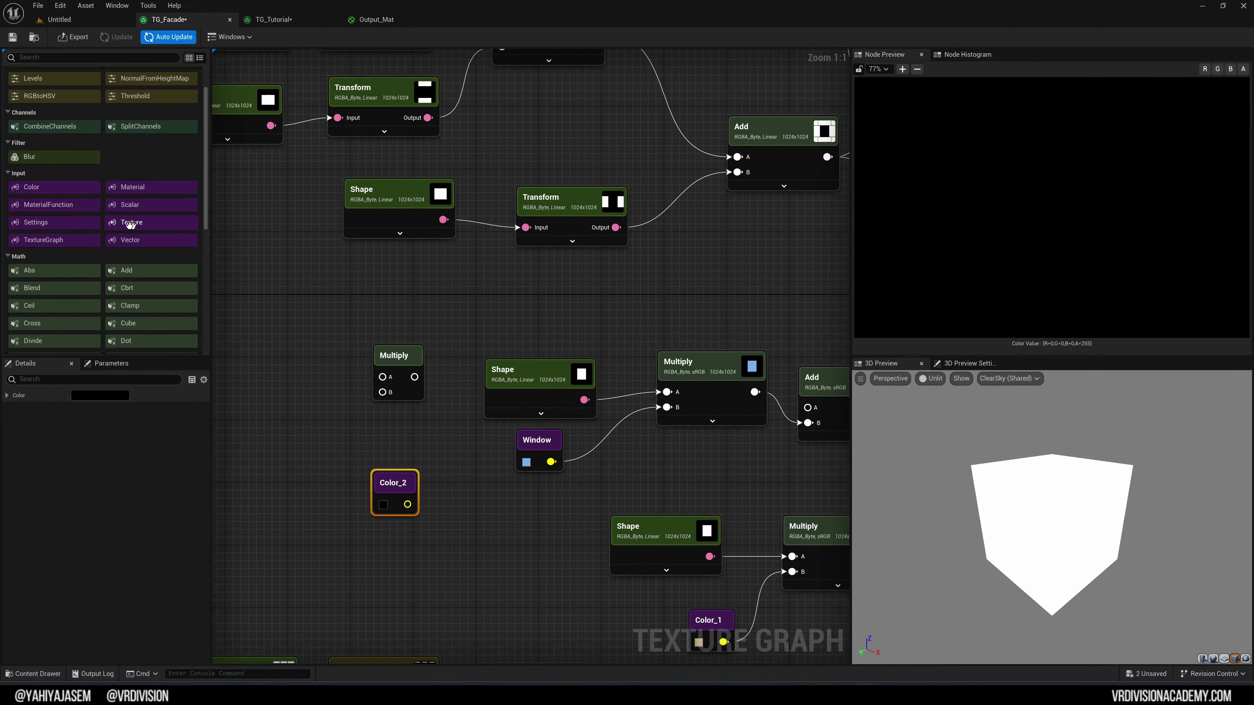
drag(57, 239, 378, 304)
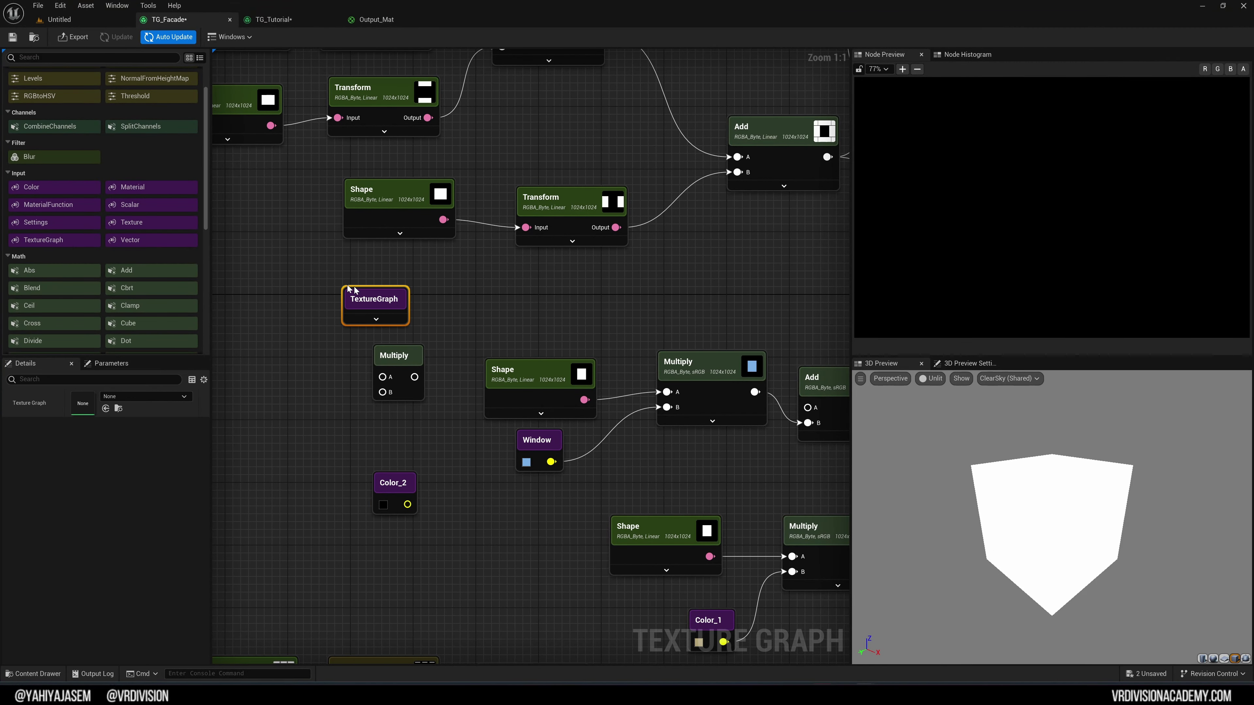
key(Delete)
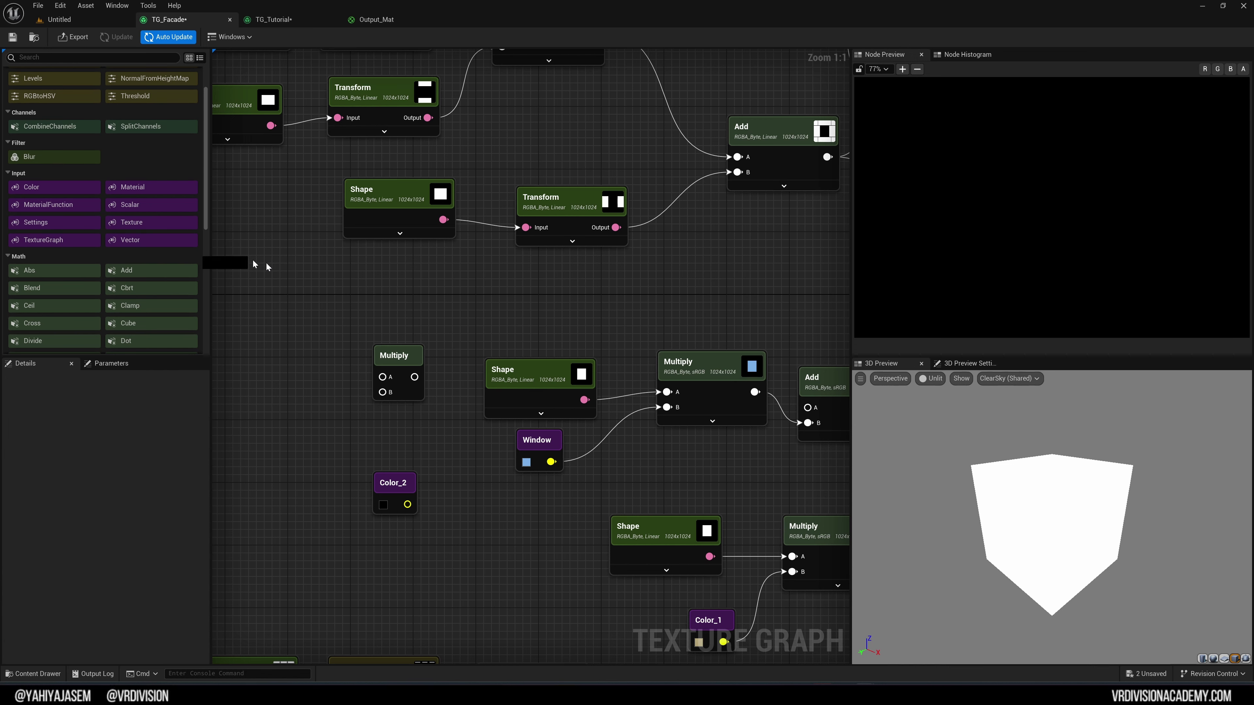
Step: Add a Vector input node and delete it along with the unconnected Multiply and Color nodes
drag(254, 264, 316, 286)
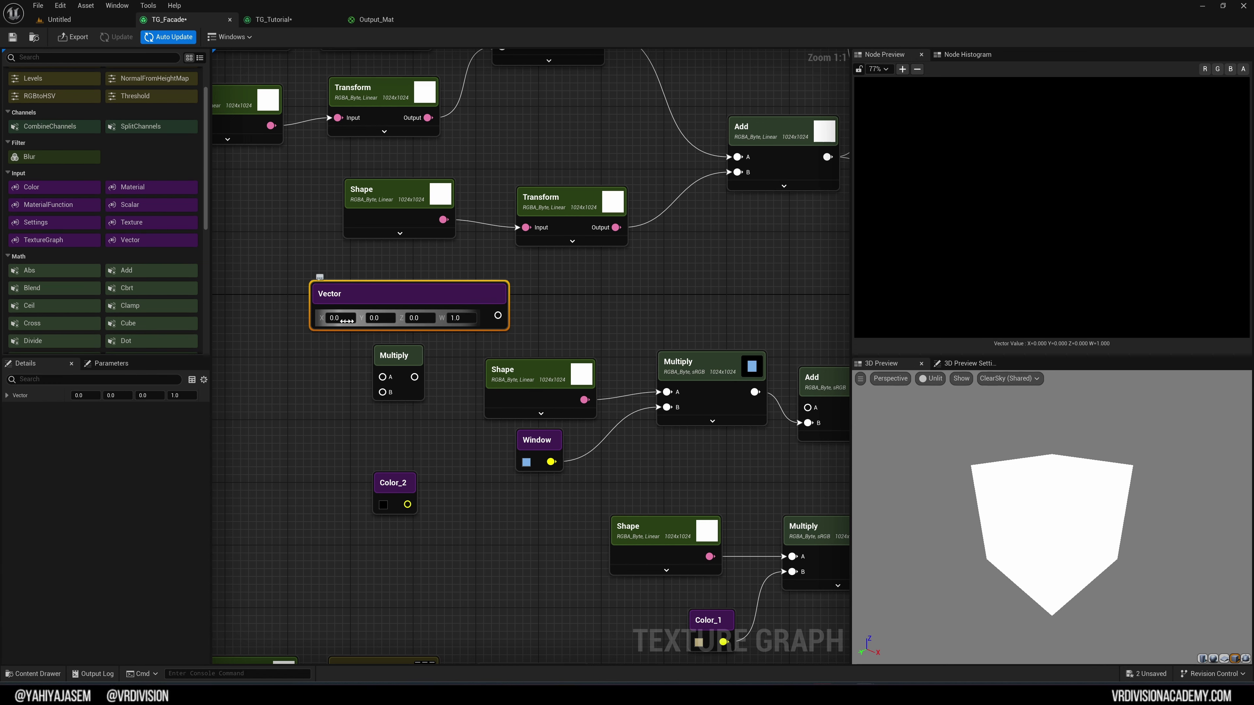
key(Delete)
drag(457, 303, 299, 577)
key(Delete)
scroll(77, 213, down, 3)
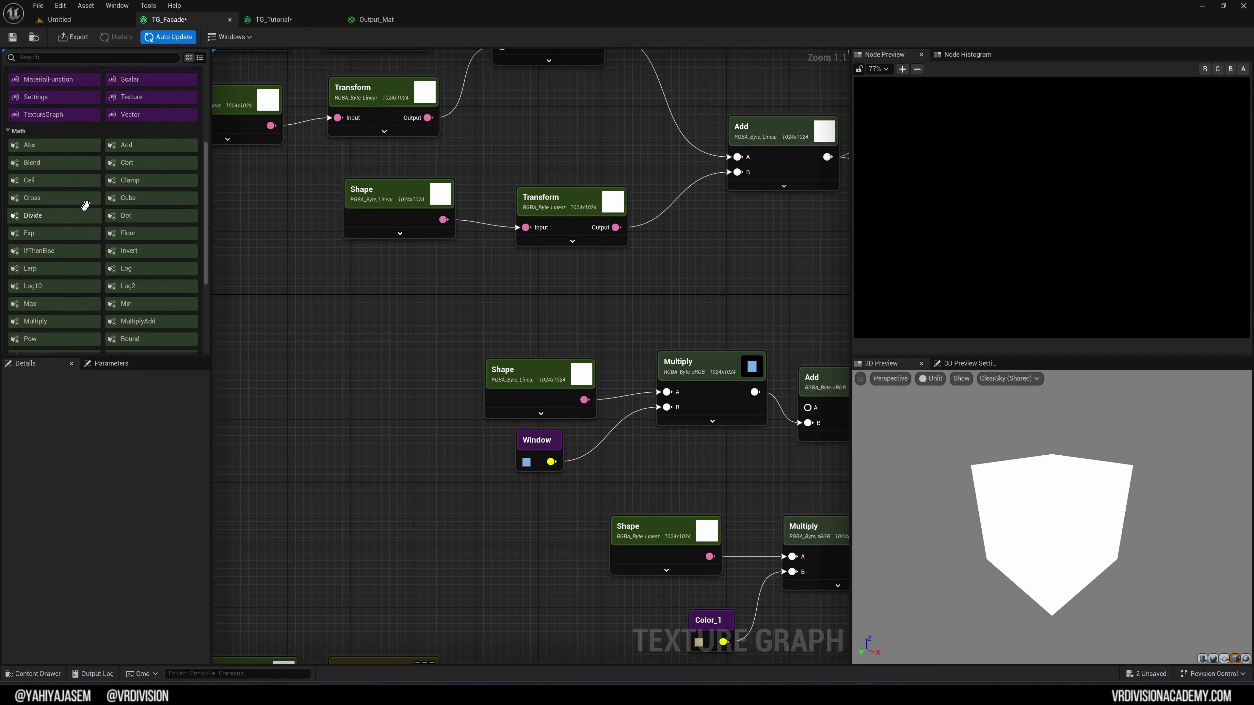
Step: Preview the Add nodes that combine the facade frame pieces, along with the Invert and Multiply nodes at the end of the chain
scroll(137, 204, down, 5)
scroll(137, 204, down, 3)
right_drag(731, 337, 327, 298)
click(629, 219)
right_drag(751, 190, 705, 379)
right_drag(331, 82, 458, 164)
click(539, 195)
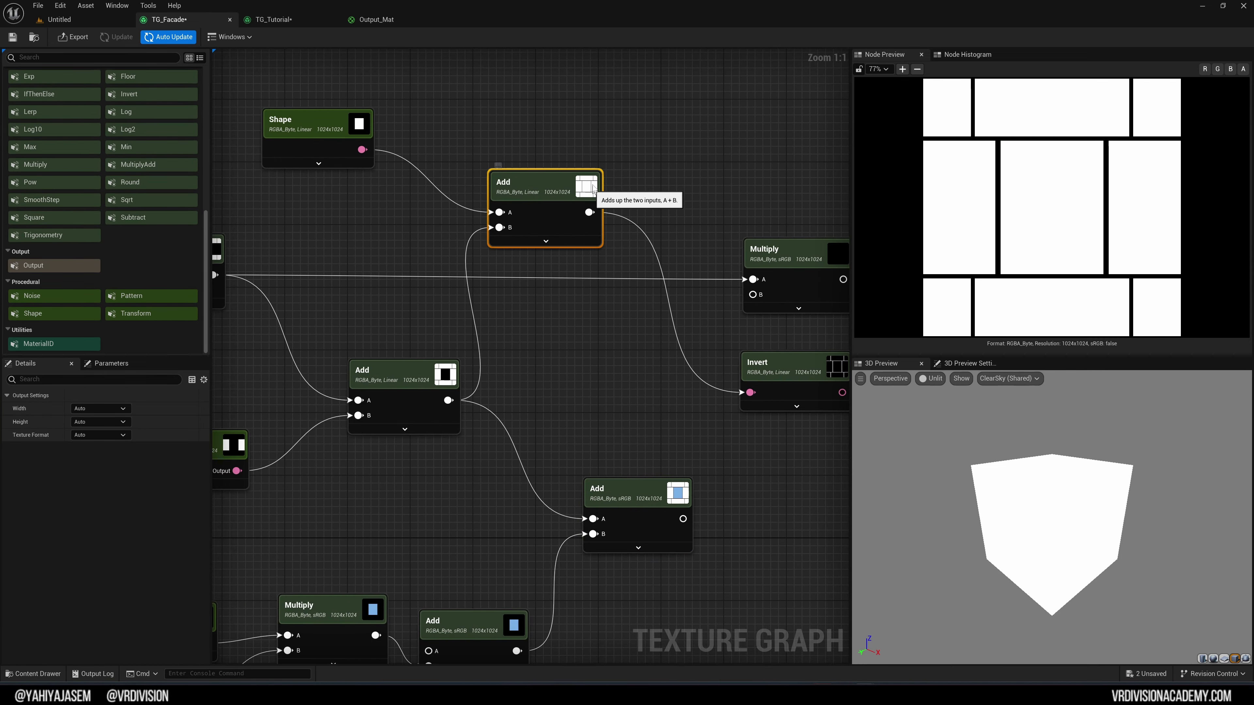
right_drag(658, 245, 537, 209)
click(710, 341)
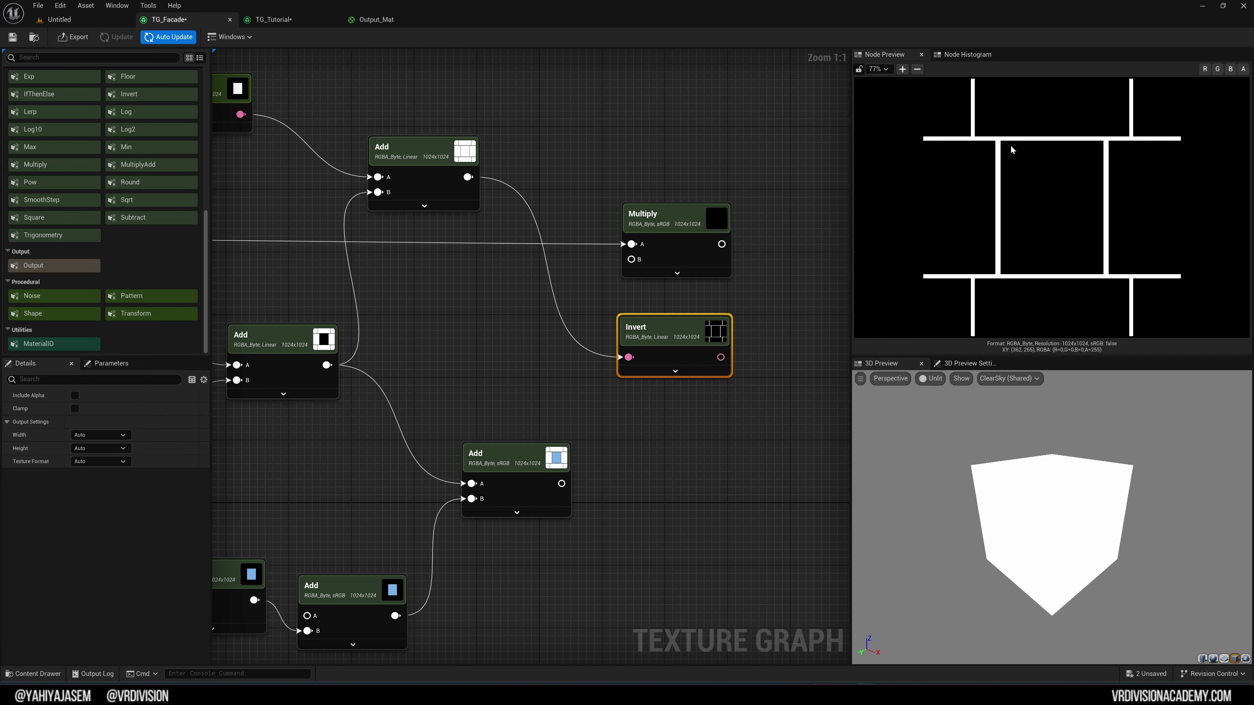
click(713, 205)
Step: Preview the Shape node, the Color_1 node and the Multiply node that tints the shape
scroll(586, 478, down, 3)
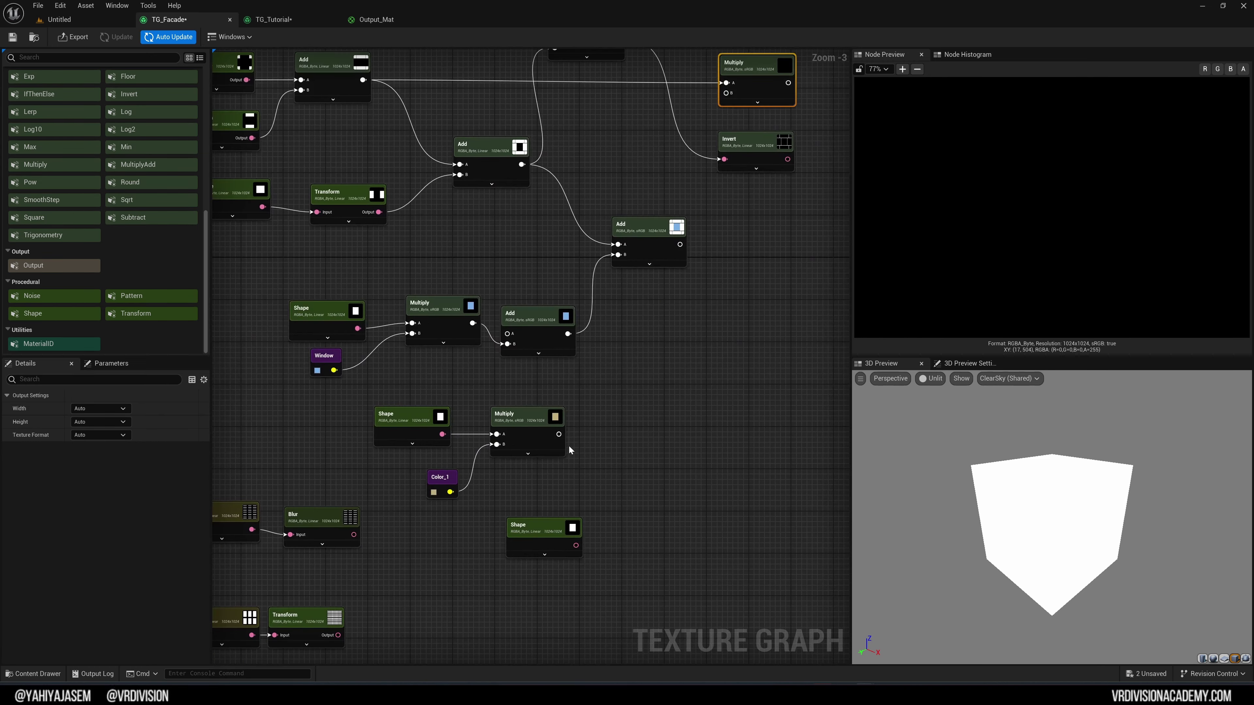
click(409, 433)
click(442, 479)
click(526, 425)
Step: Examine the Pattern, Threshold and Blur nodes of the row that builds the soft horizontal bars
right_drag(500, 459, 660, 331)
click(475, 395)
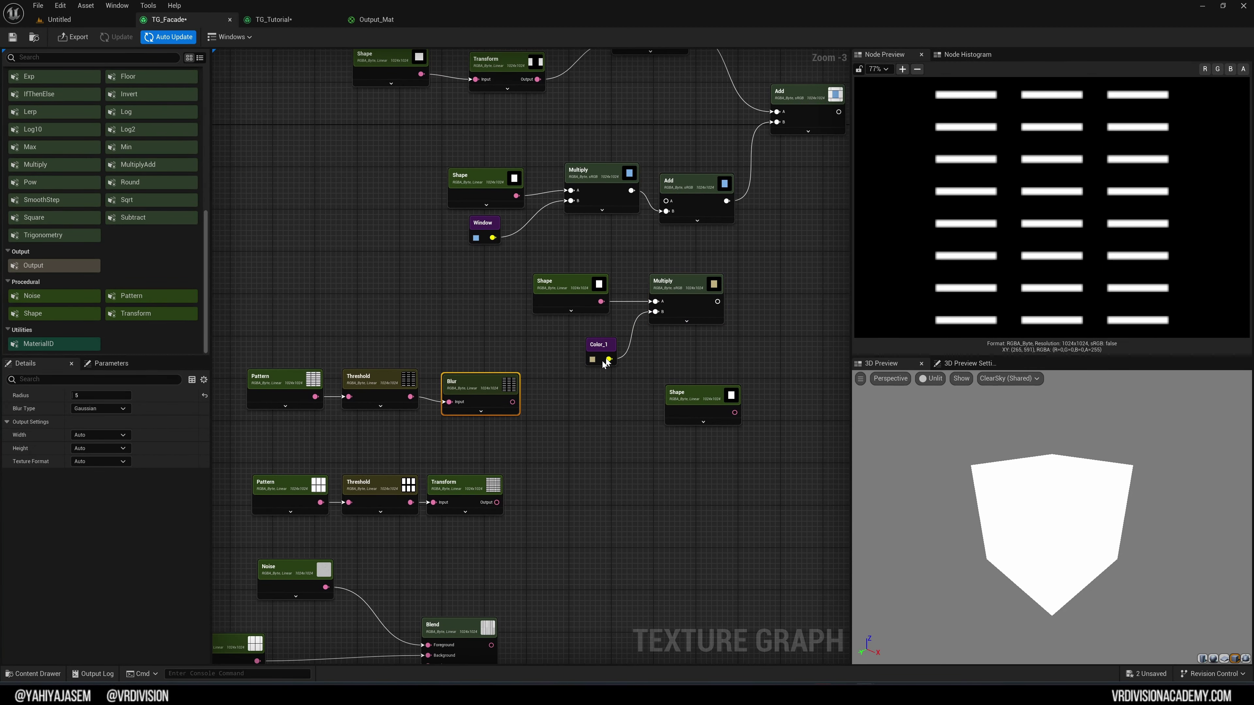
click(272, 374)
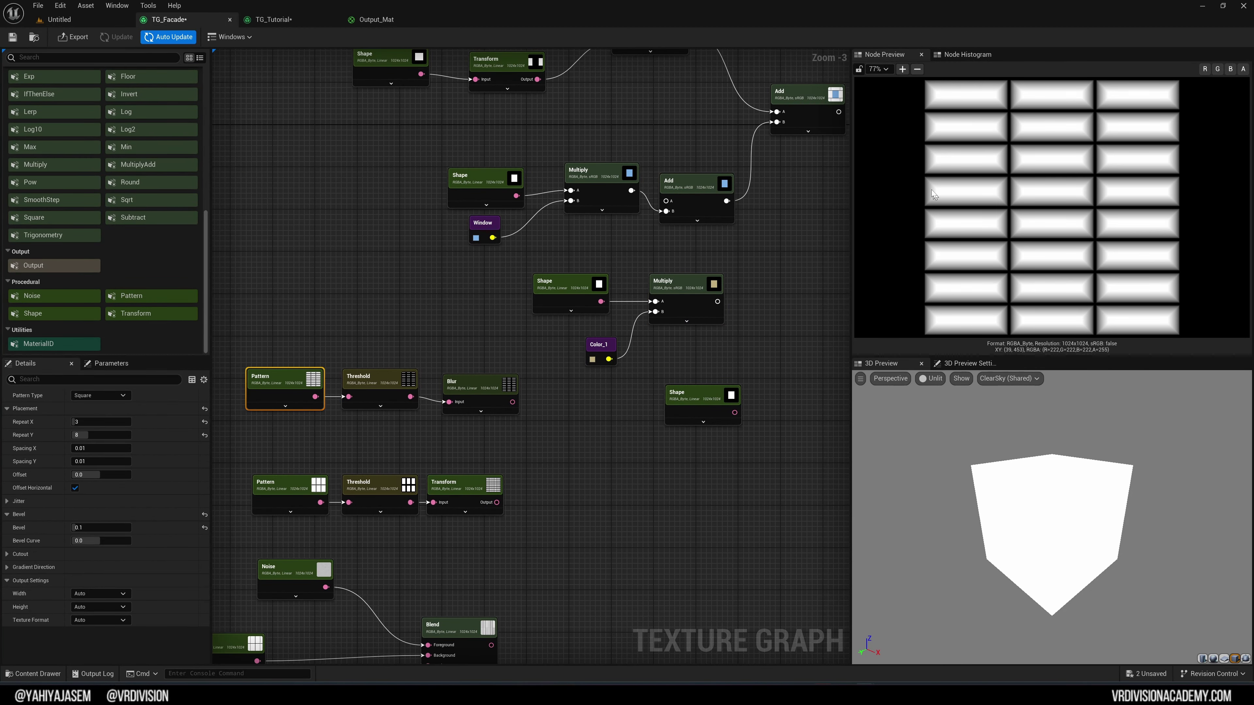
click(375, 383)
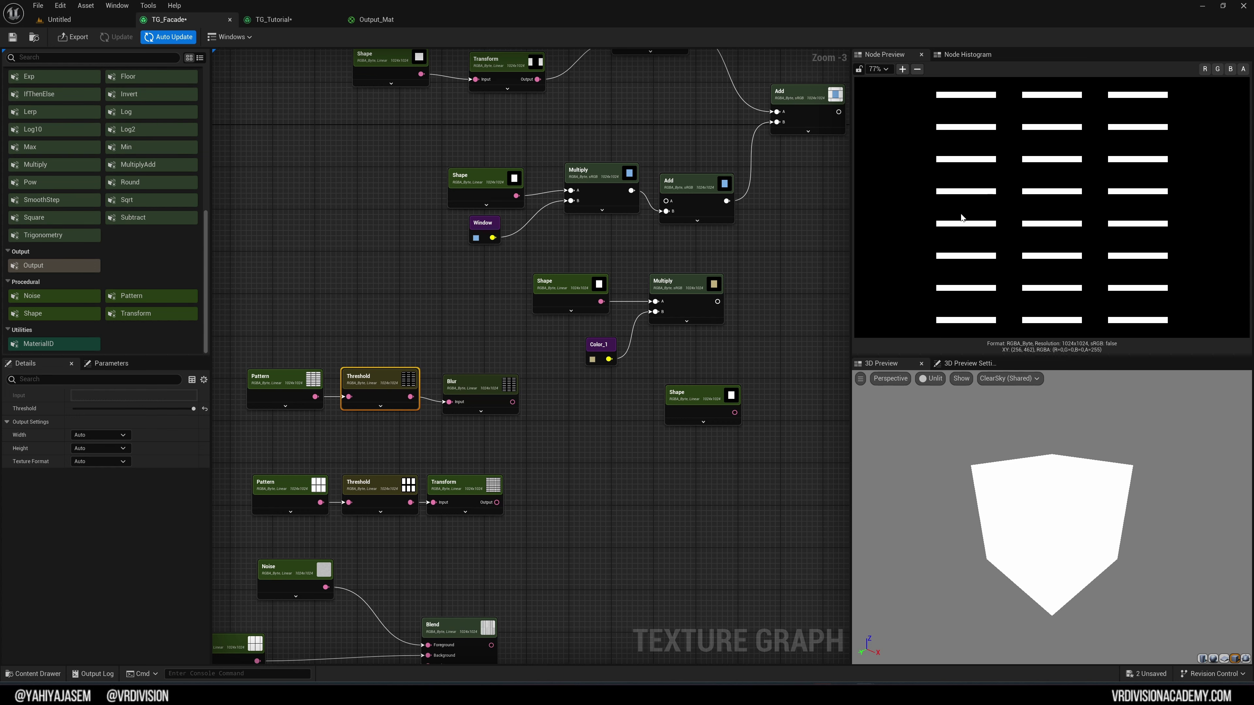
click(503, 393)
Step: Examine the Pattern, Threshold and Transform nodes of the row that builds the repeated window grid
right_drag(567, 421, 608, 324)
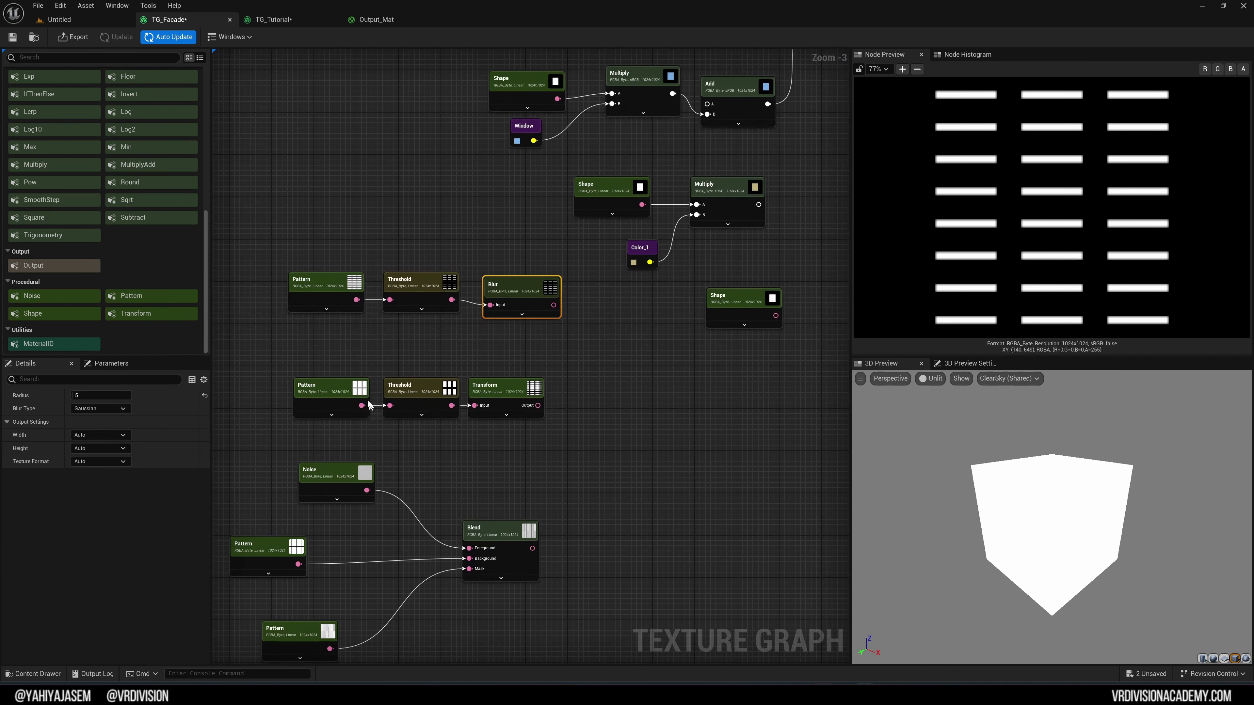
click(314, 392)
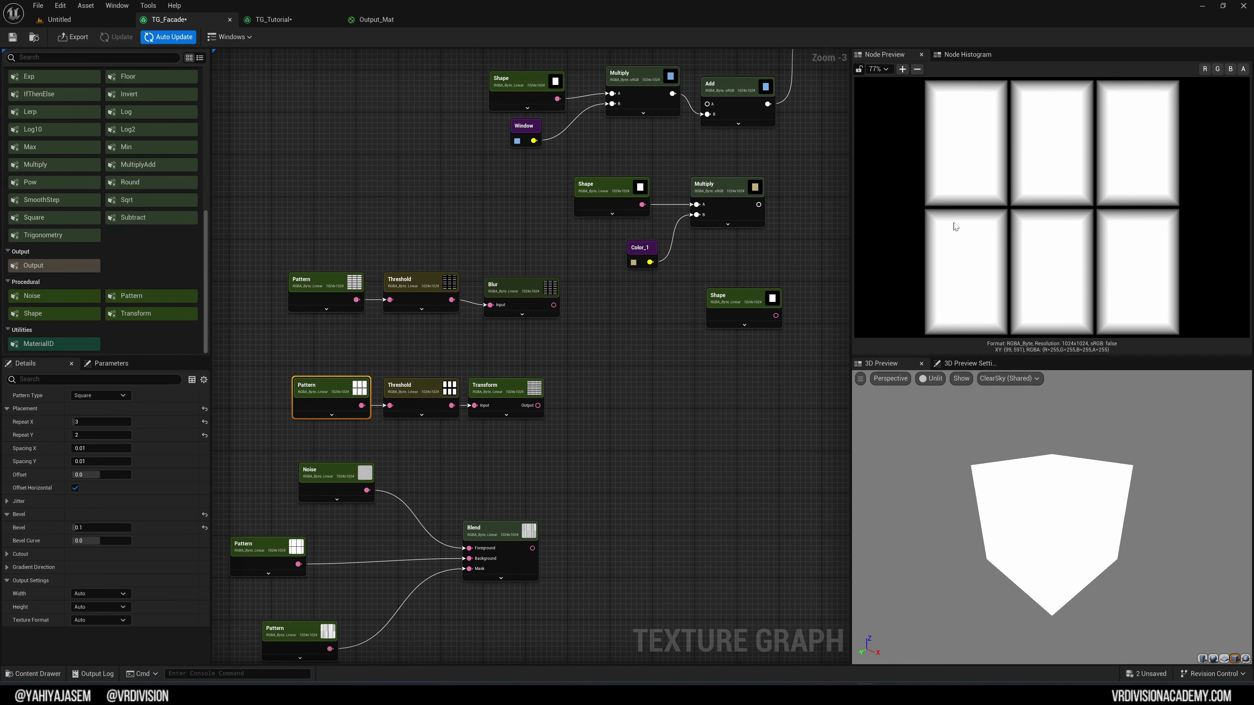
click(423, 387)
click(497, 390)
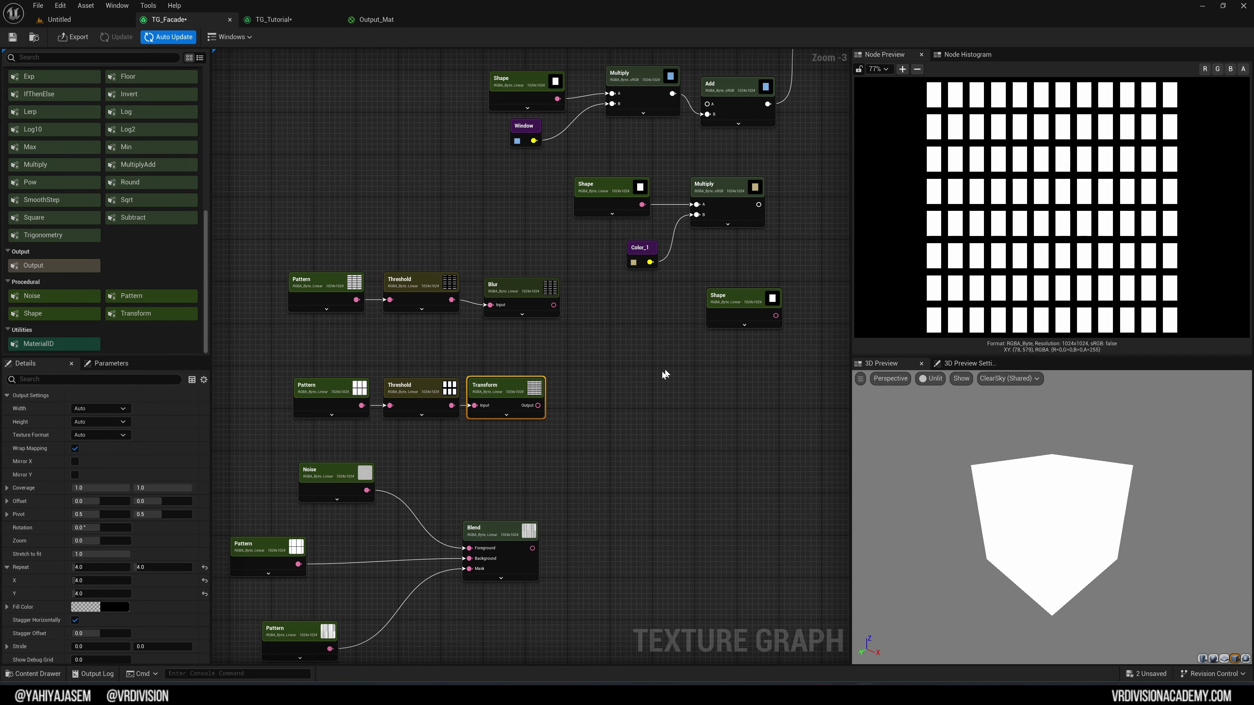
Step: Preview the Multiply and Add nodes of the lit-window chain with the yellow Color and Noise
right_drag(517, 424, 526, 325)
scroll(513, 232, down, 4)
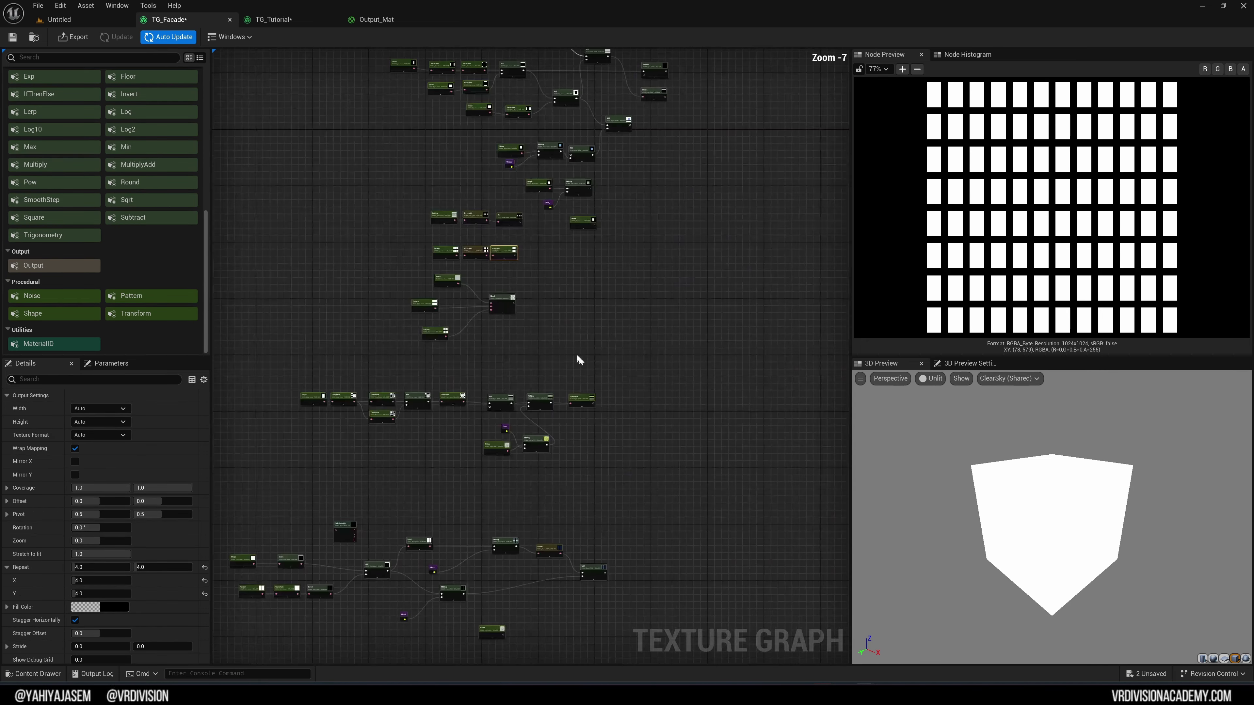
scroll(594, 398, up, 4)
click(447, 390)
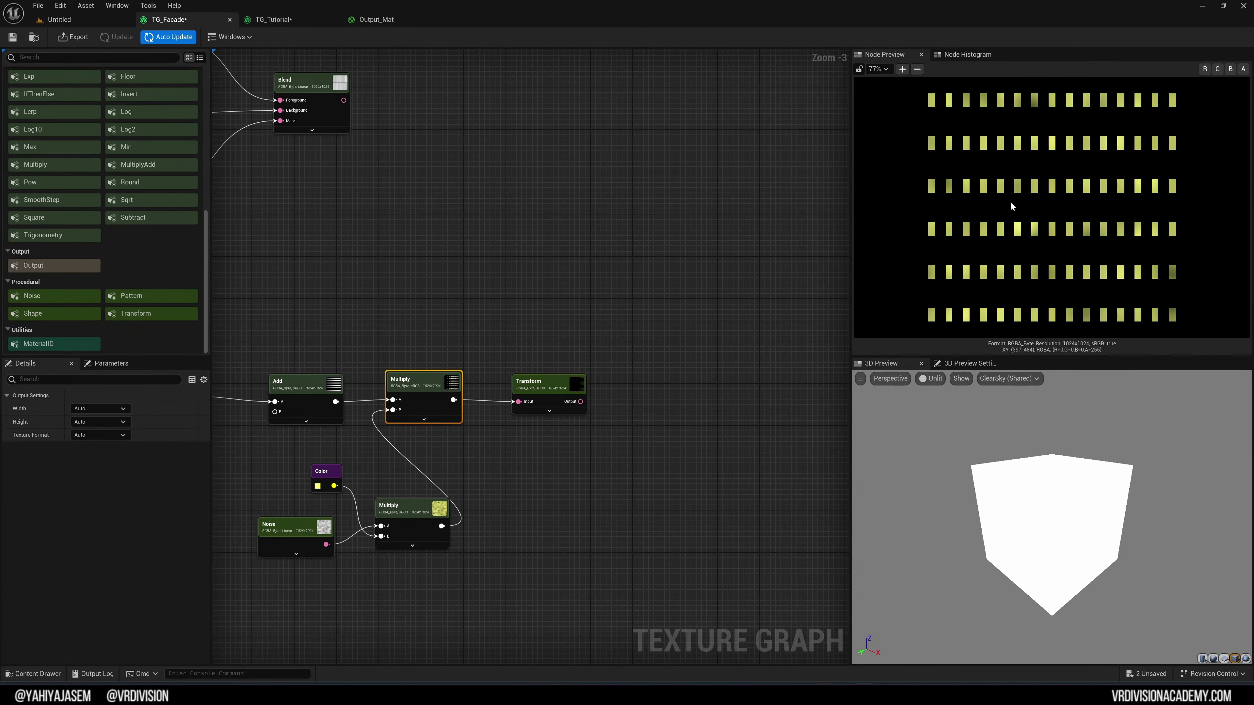
click(329, 382)
right_drag(436, 297, 672, 279)
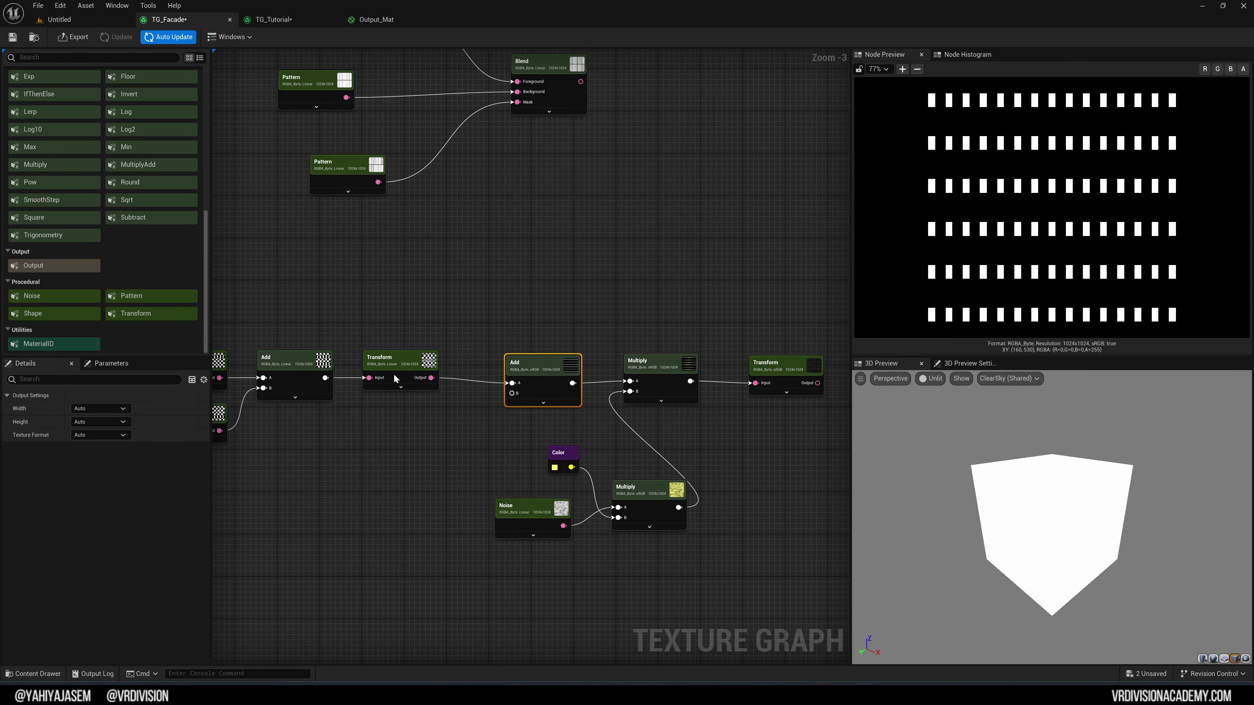
Step: Preview the lit-window chain's starting Shape node and set Stretch to fit to 1 on the first Transform node
right_drag(294, 361, 558, 305)
right_drag(313, 290, 437, 292)
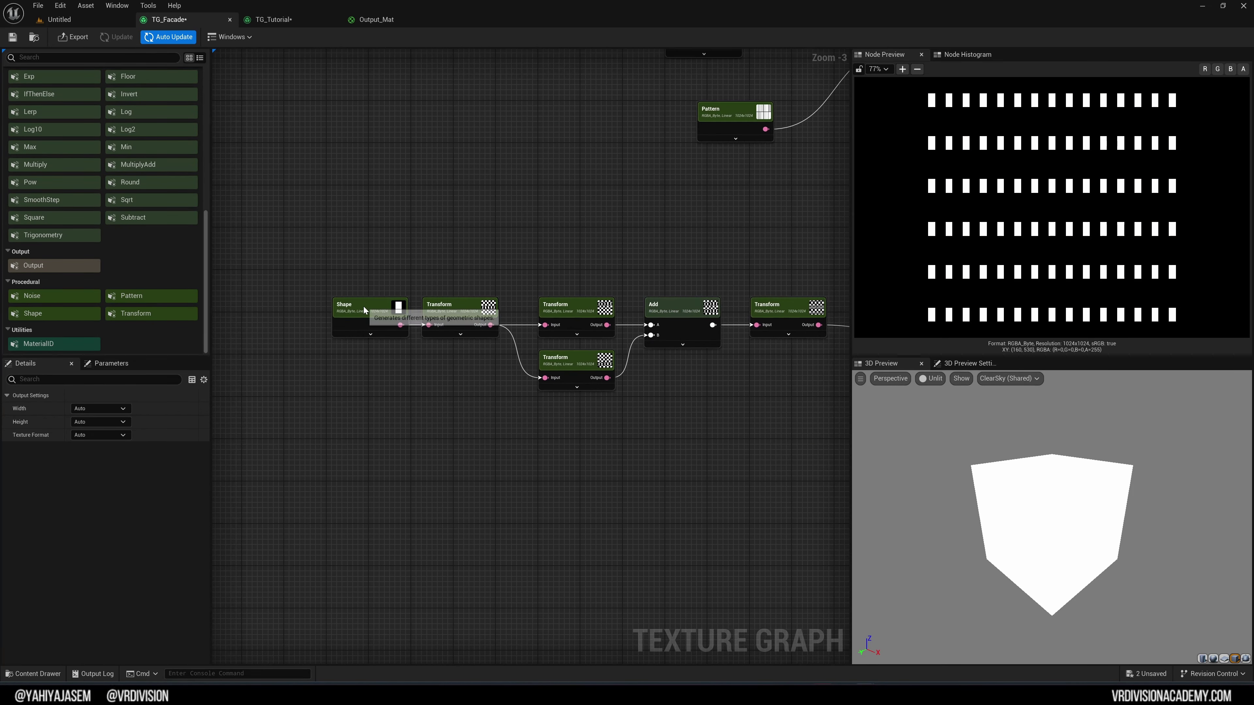
click(365, 310)
click(438, 317)
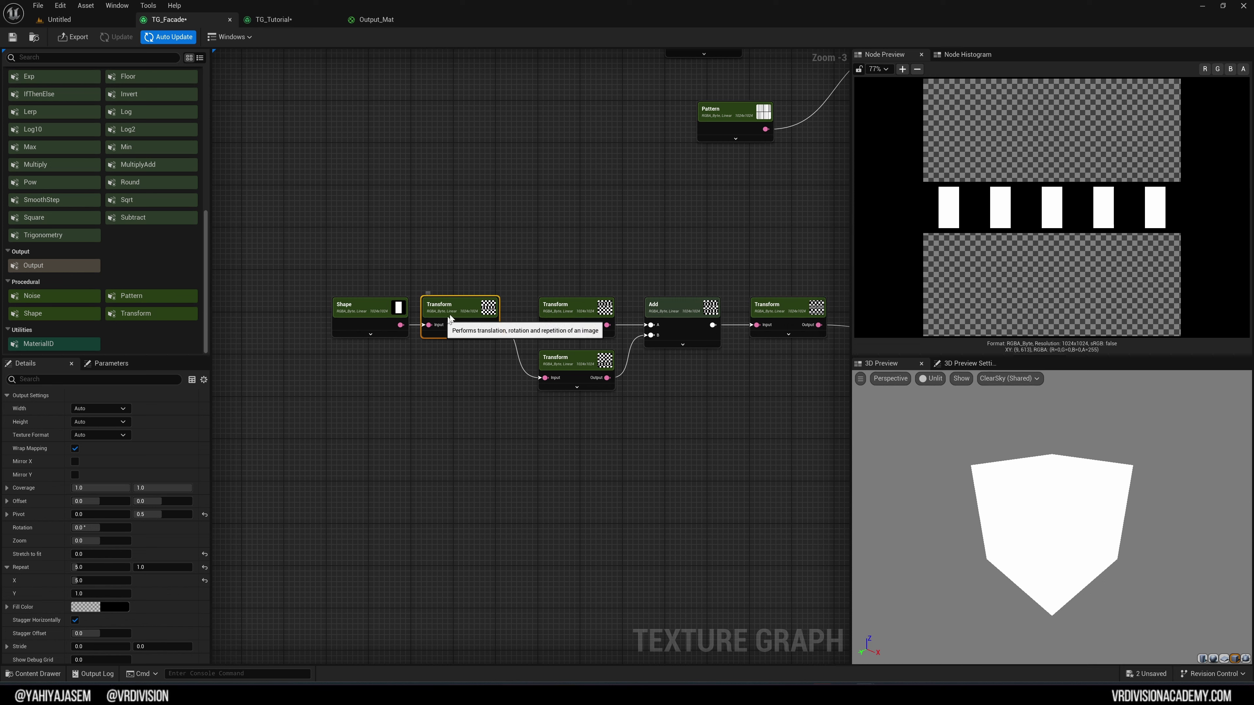
click(107, 551)
text(1)
key(Return)
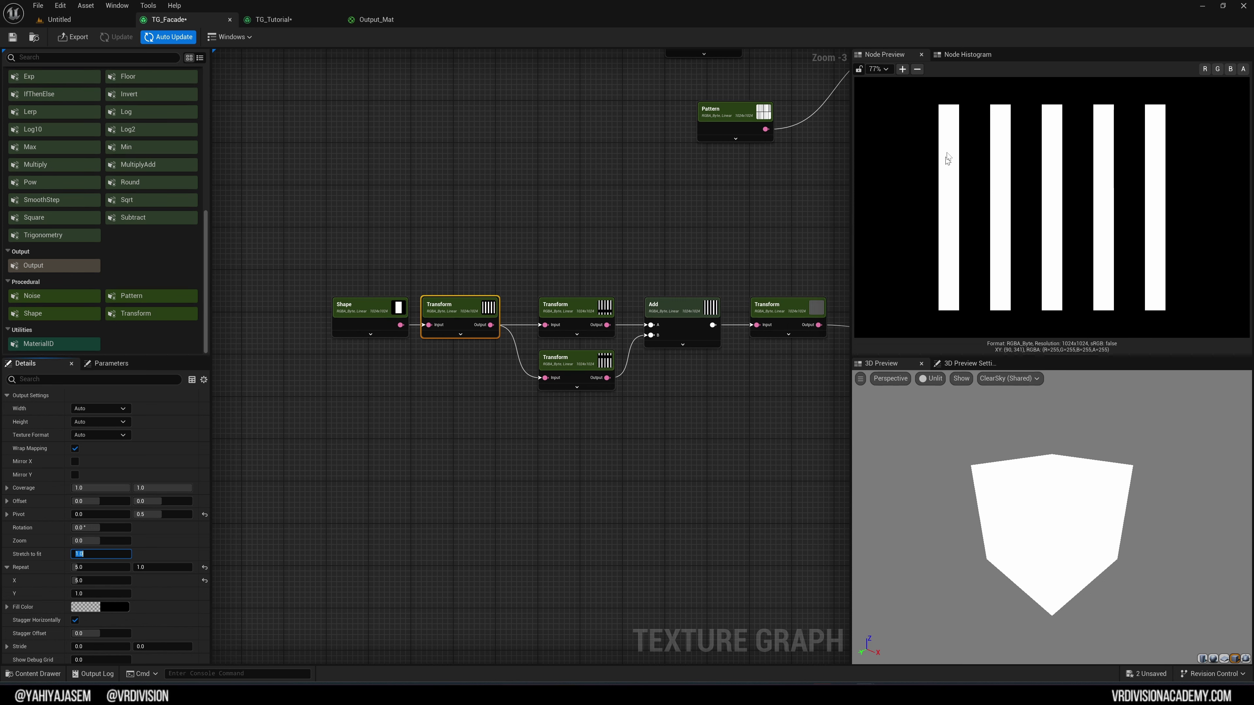
Step: Set the lit-window Shape node's Bevel Width to about 0.22 and preview the first Transform node
scroll(331, 344, up, 3)
click(333, 340)
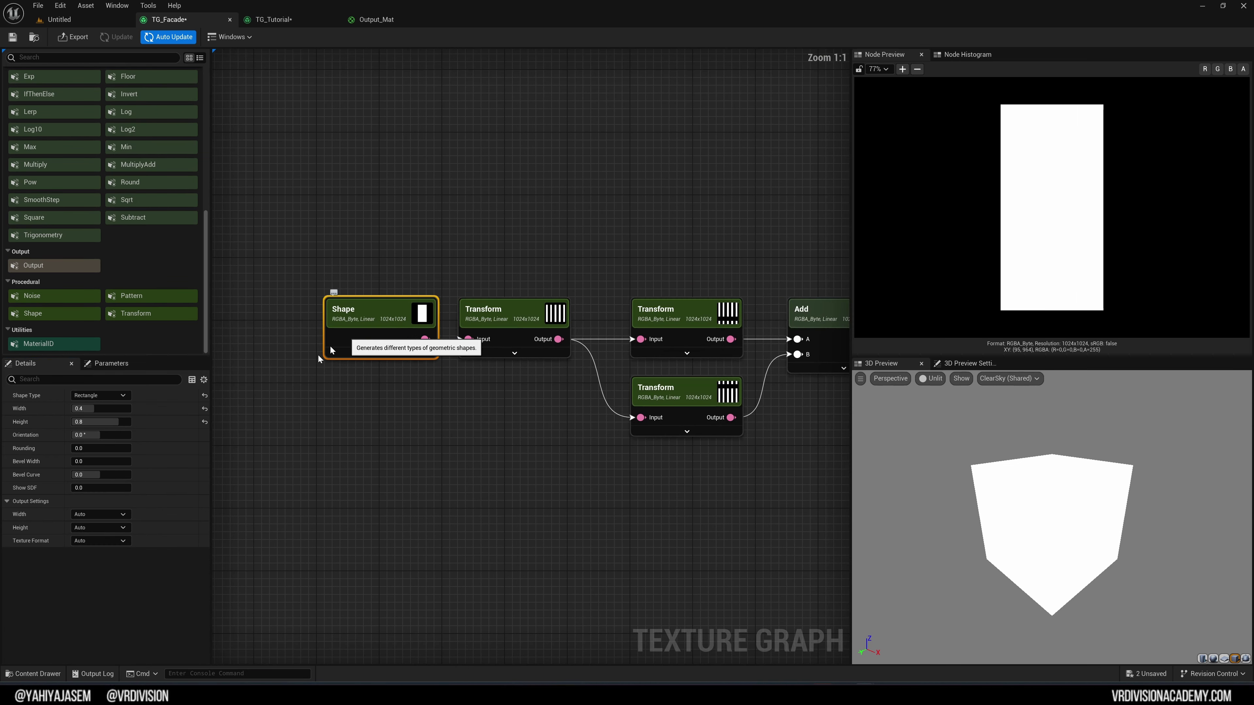
drag(88, 461, 101, 461)
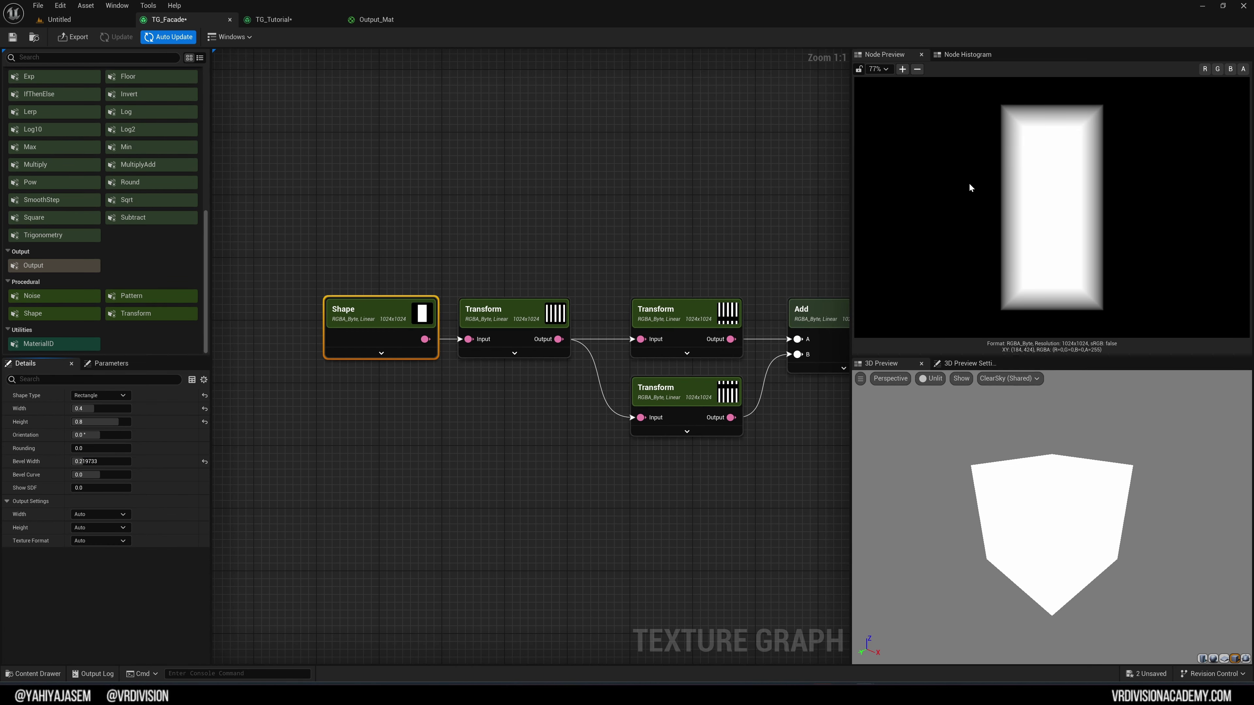
click(503, 327)
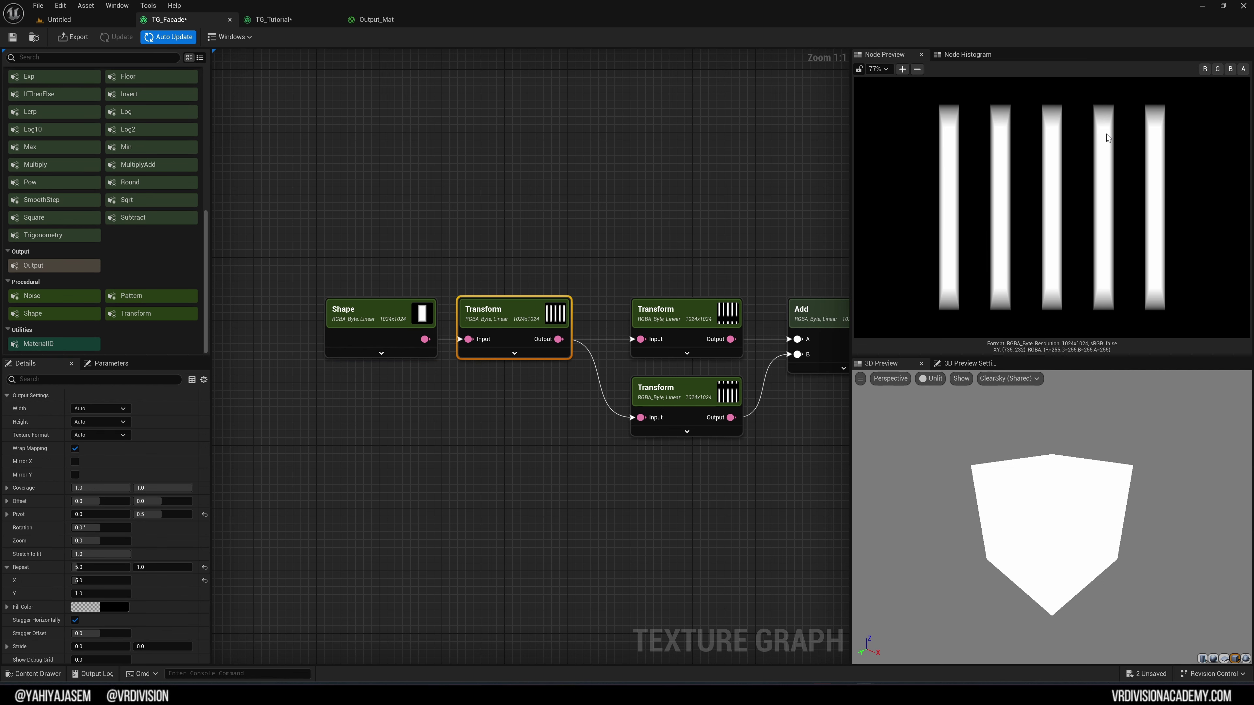
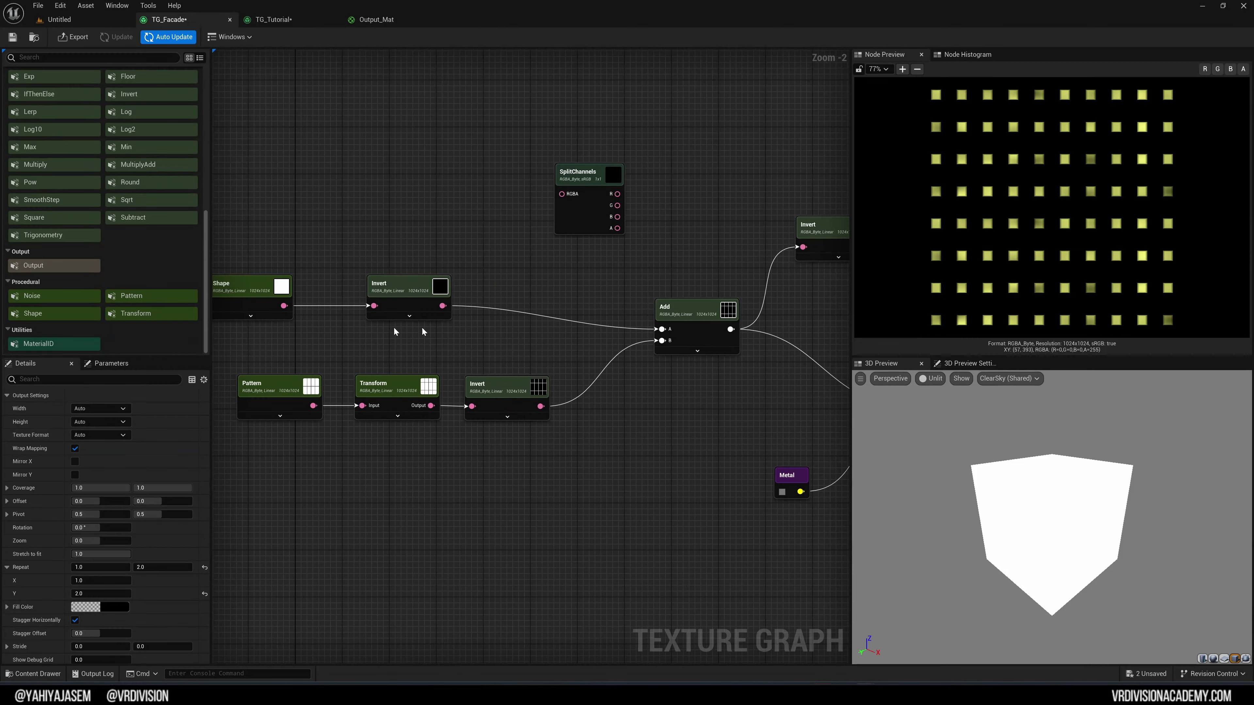
Step: Preview the frame Shape node and its Invert node, nudging the Shape node slightly
right_drag(265, 258, 292, 256)
click(318, 297)
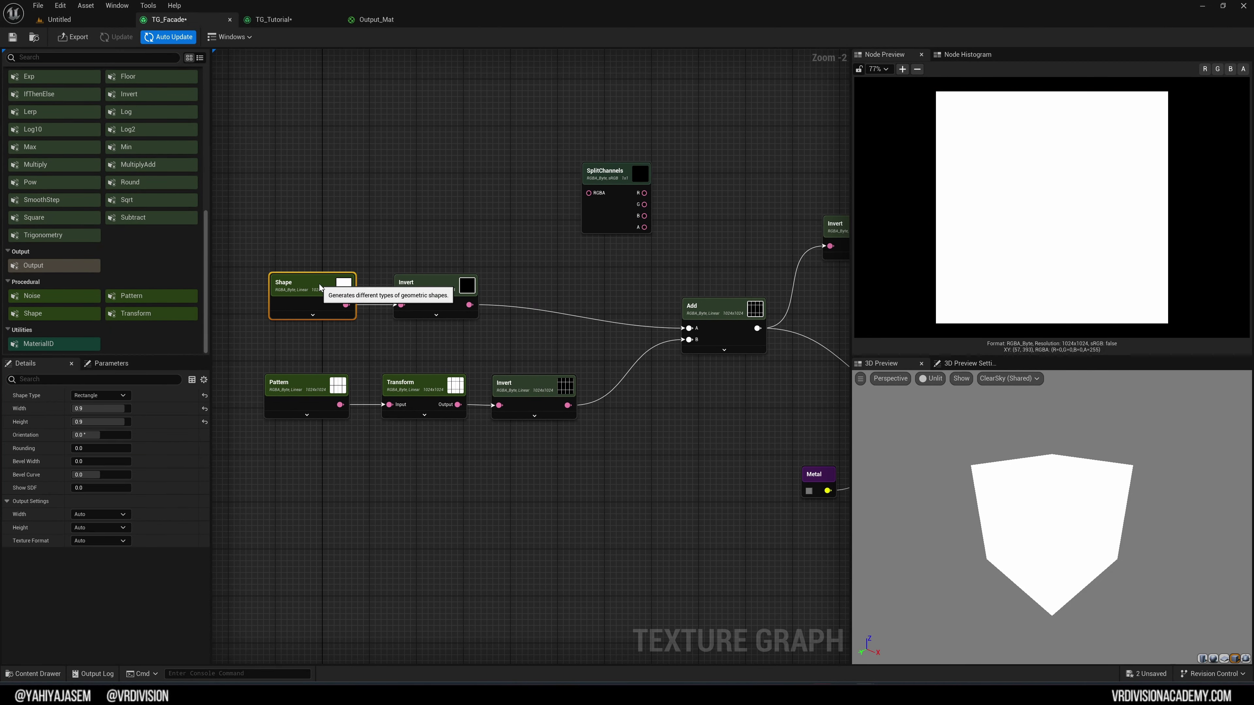
drag(318, 294, 311, 292)
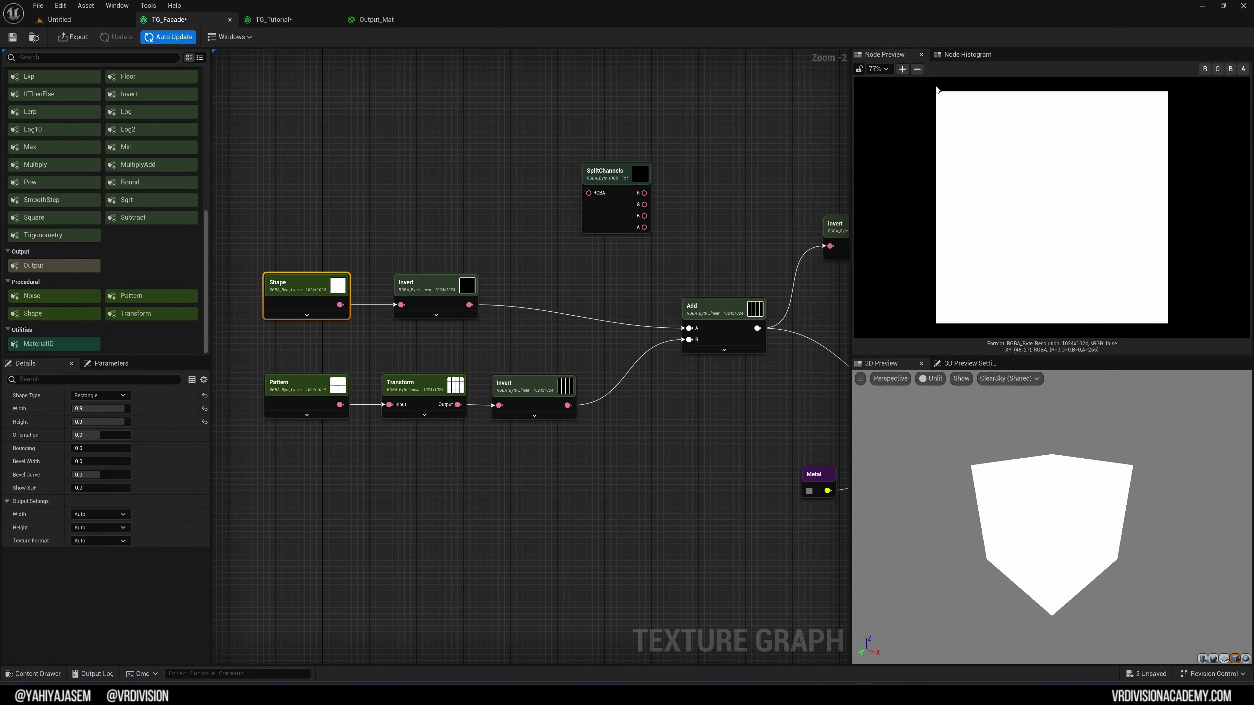
click(434, 294)
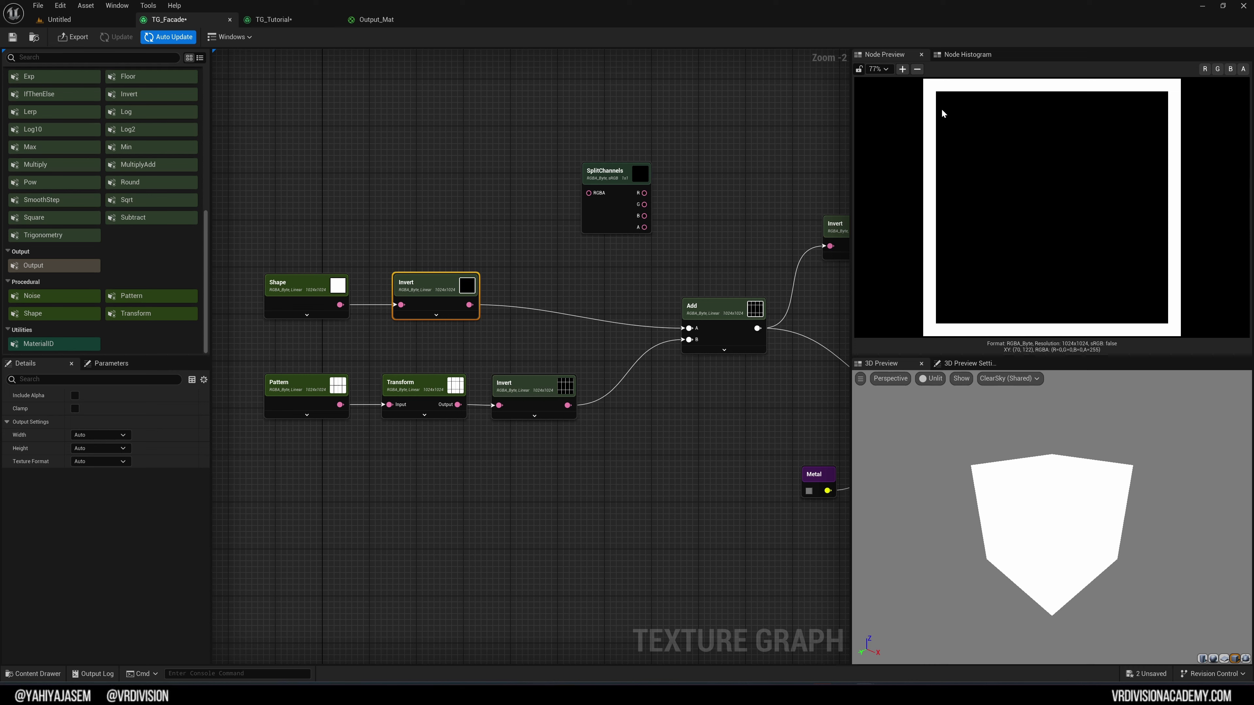
Step: Preview the Pattern, Transform and Invert nodes that produce the window grid lines
click(318, 395)
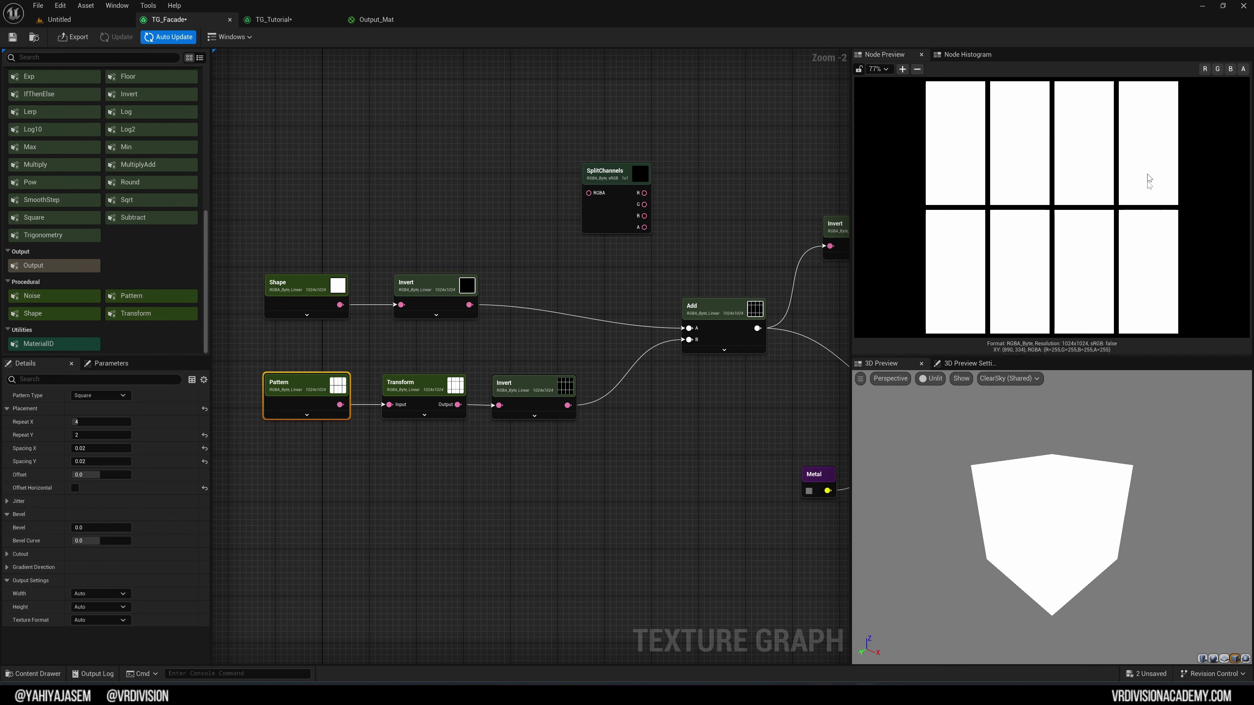
click(407, 390)
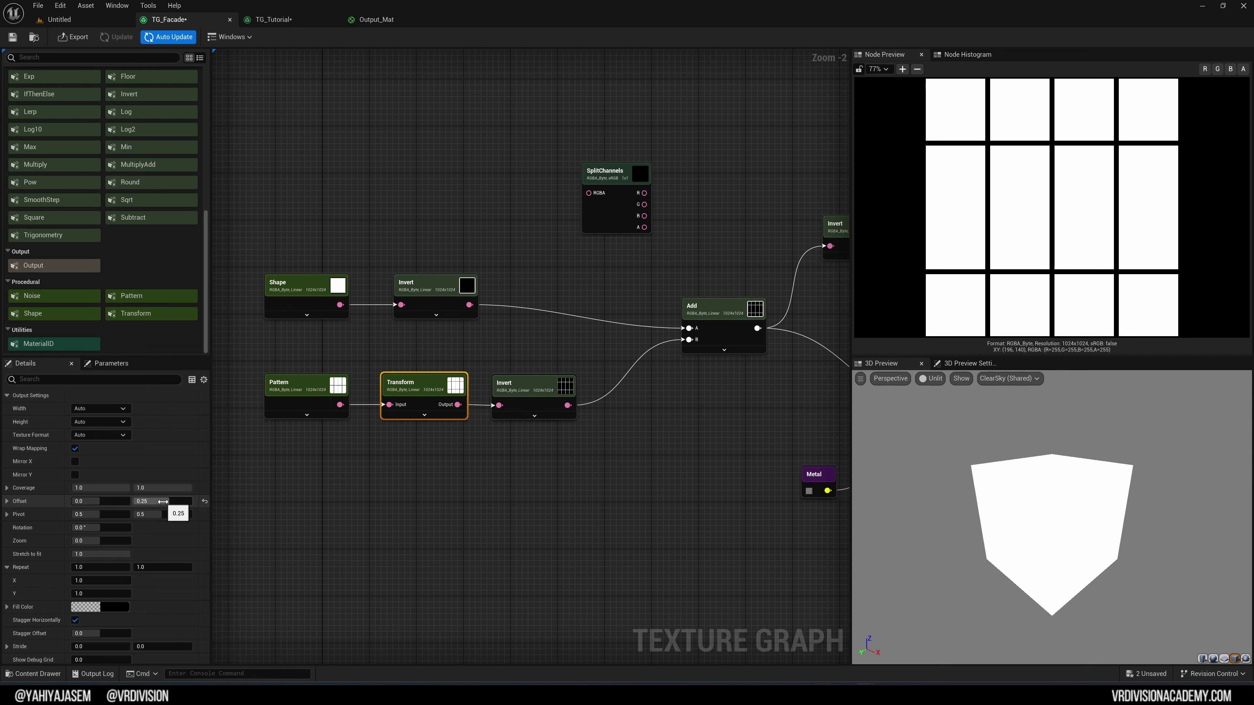
click(568, 393)
right_drag(639, 385, 574, 401)
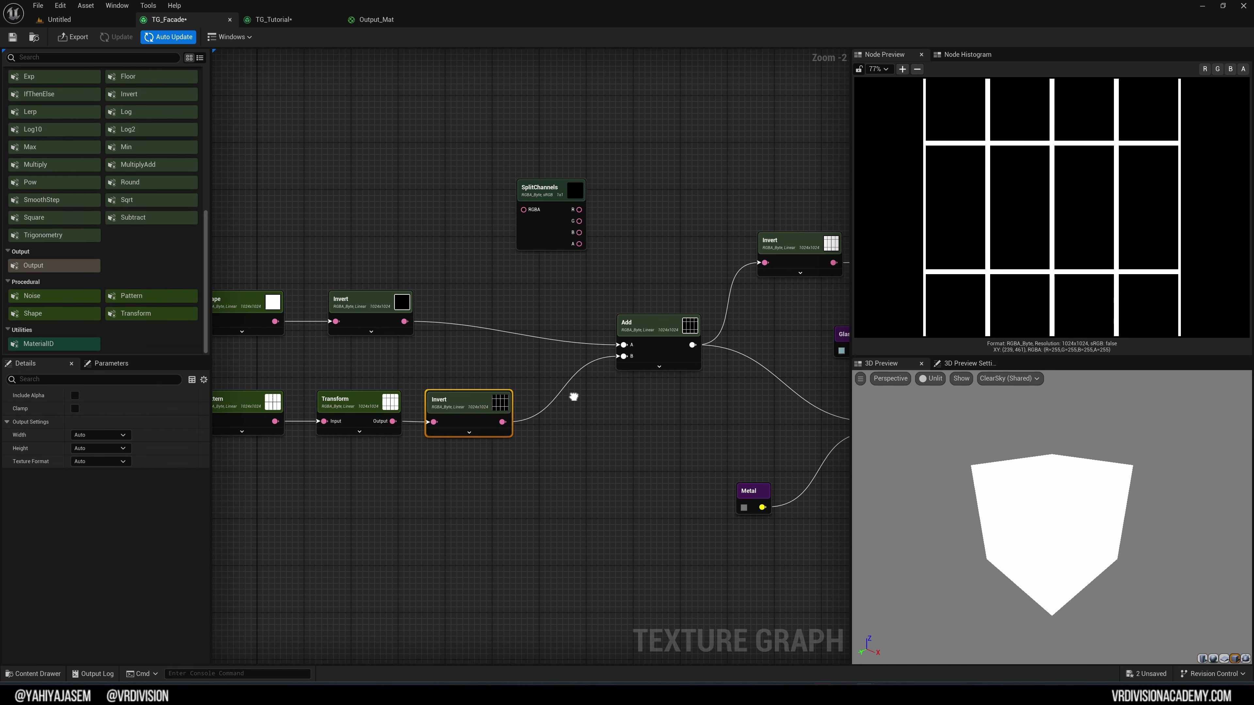
Step: Compare the two Invert nodes with the Add node that combines the outer frame and grid lines
click(660, 327)
click(345, 297)
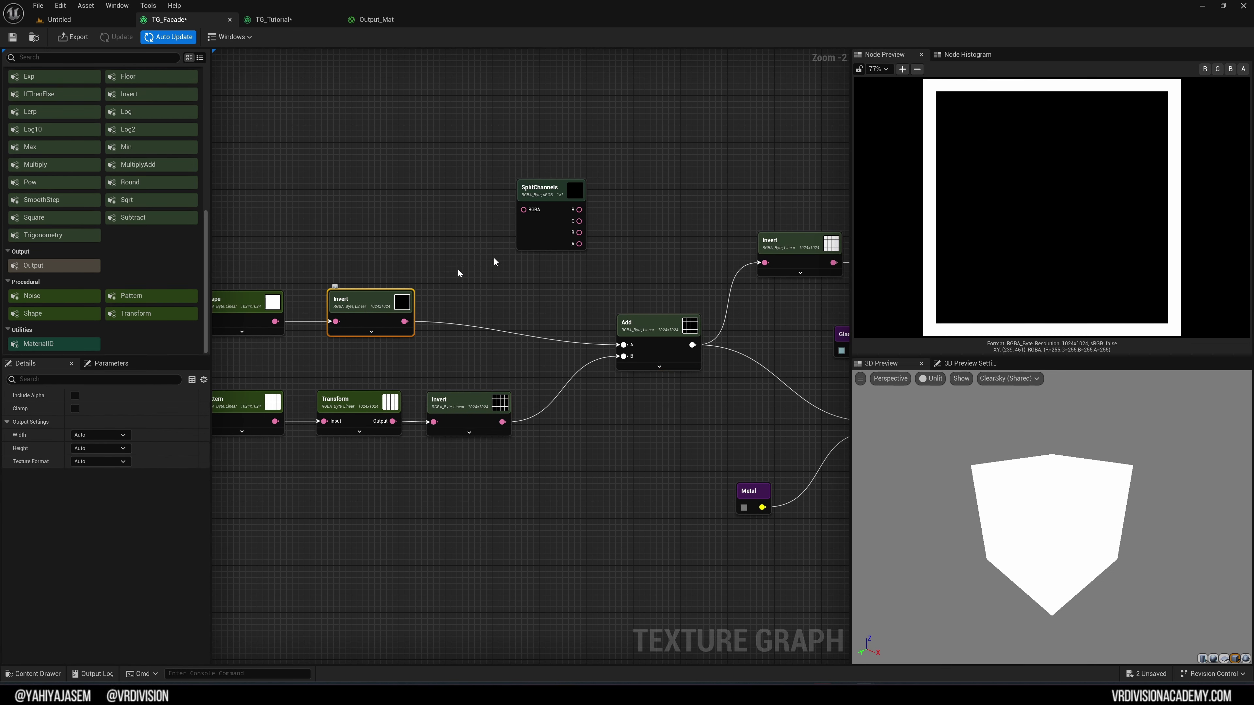
click(482, 411)
click(677, 323)
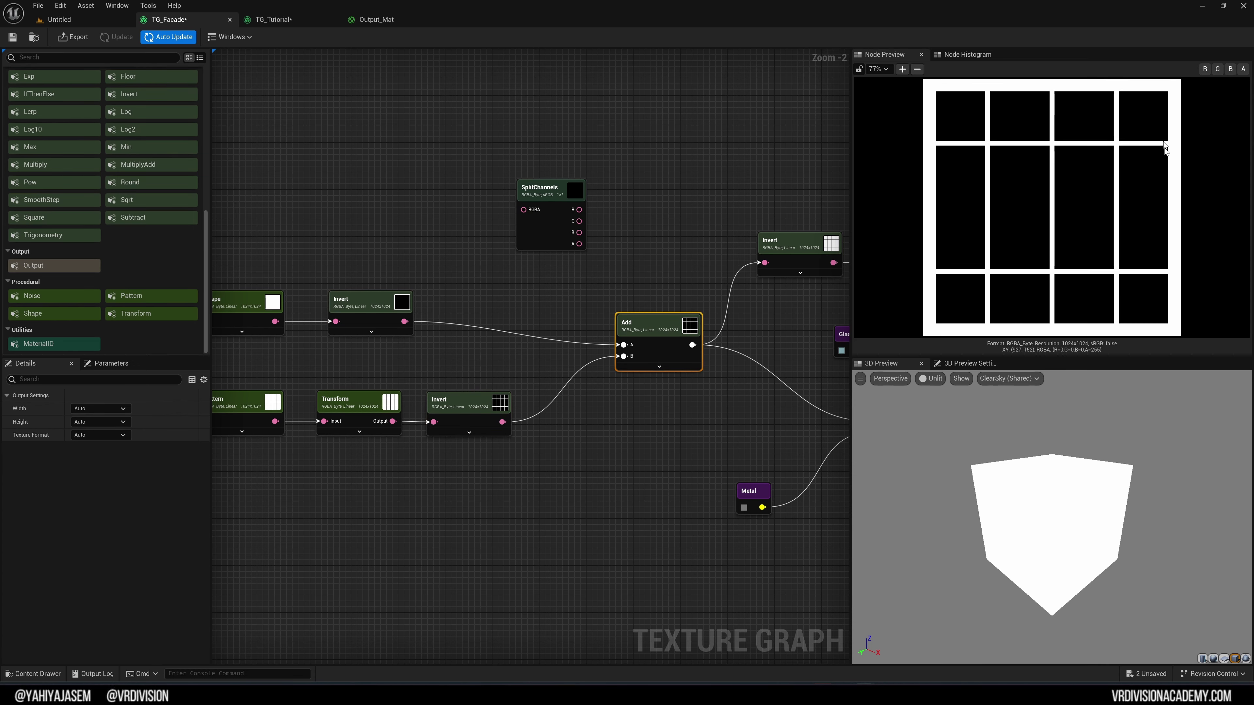
Step: Preview the Invert node and the glass and metal Multiply nodes, moving the Metal color node up slightly
right_drag(807, 178, 615, 208)
click(650, 239)
right_drag(733, 209, 594, 192)
click(706, 214)
click(559, 374)
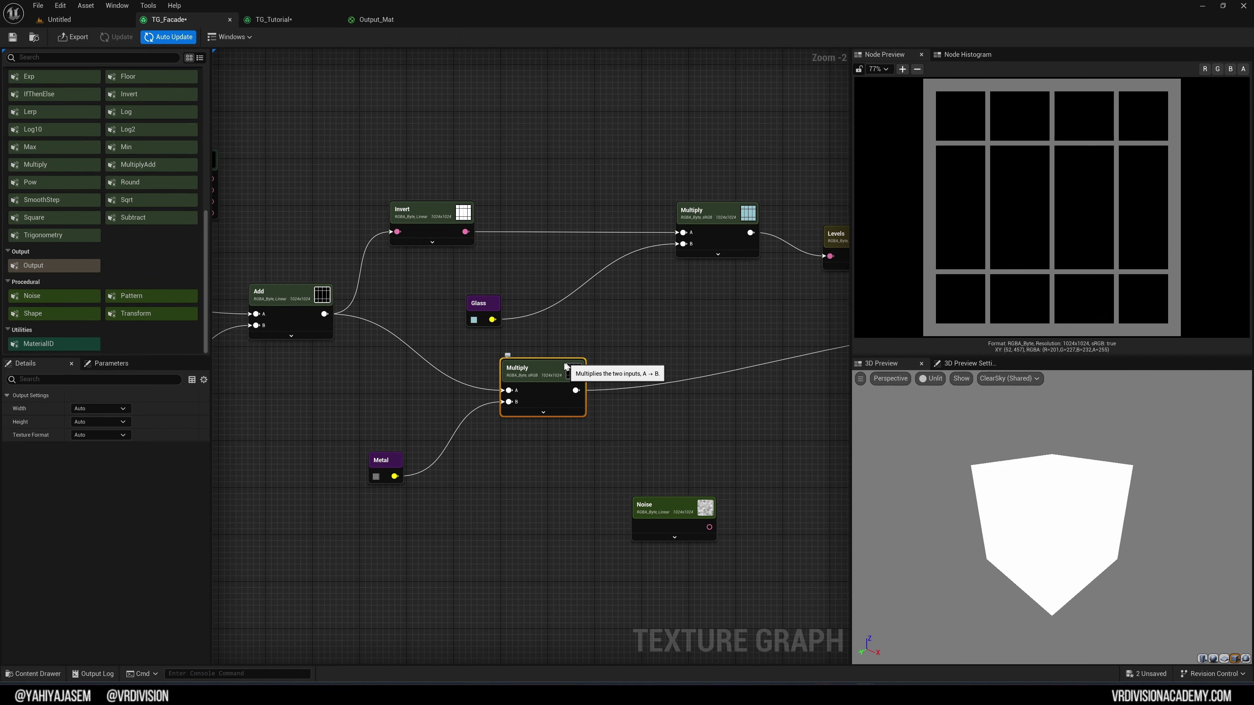
drag(384, 467, 387, 456)
click(551, 380)
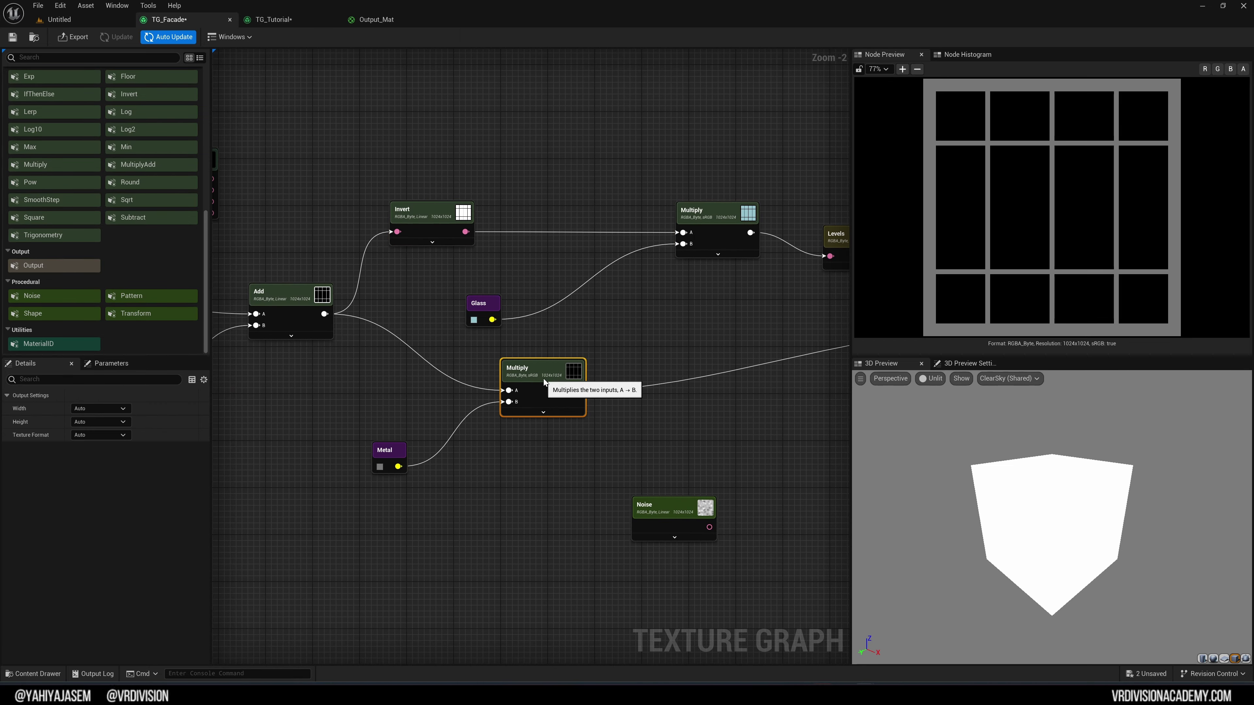
Step: Preview the glass Multiply node and slightly reposition the Levels node and the final Add node
right_drag(551, 380, 307, 379)
click(446, 207)
click(605, 217)
drag(604, 218, 634, 229)
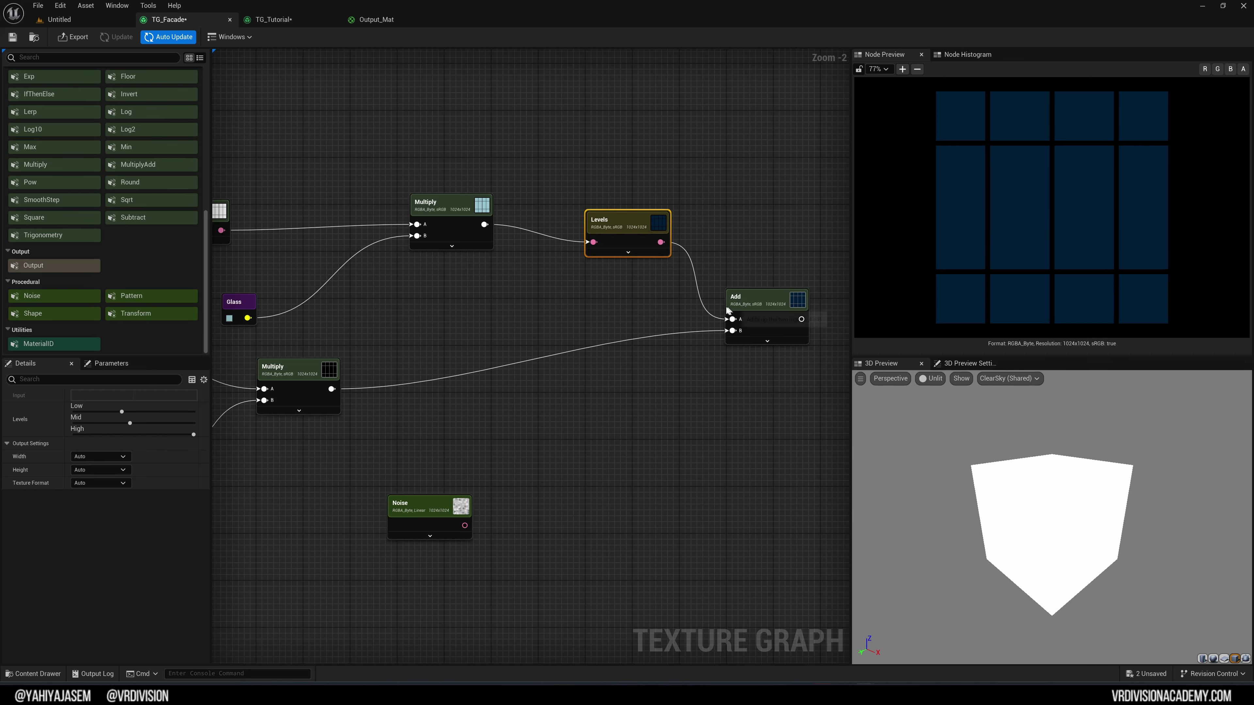
scroll(54, 124, up, 10)
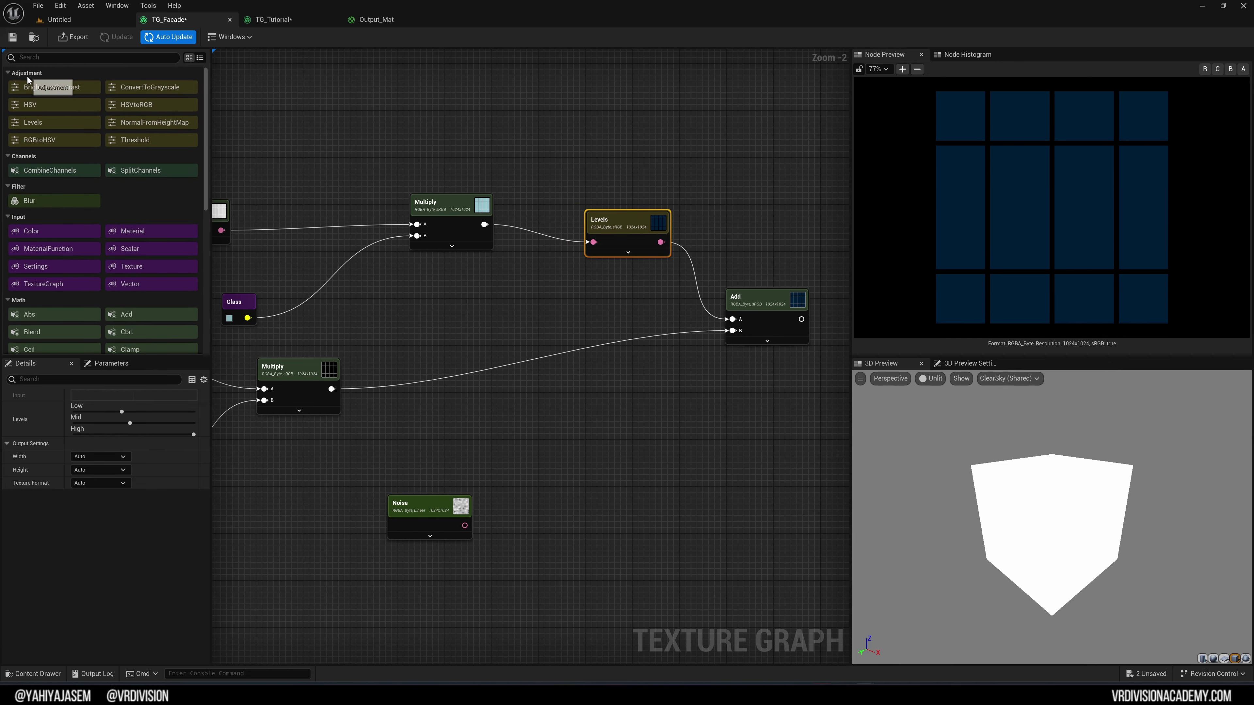
right_drag(809, 332, 657, 288)
drag(622, 258, 654, 289)
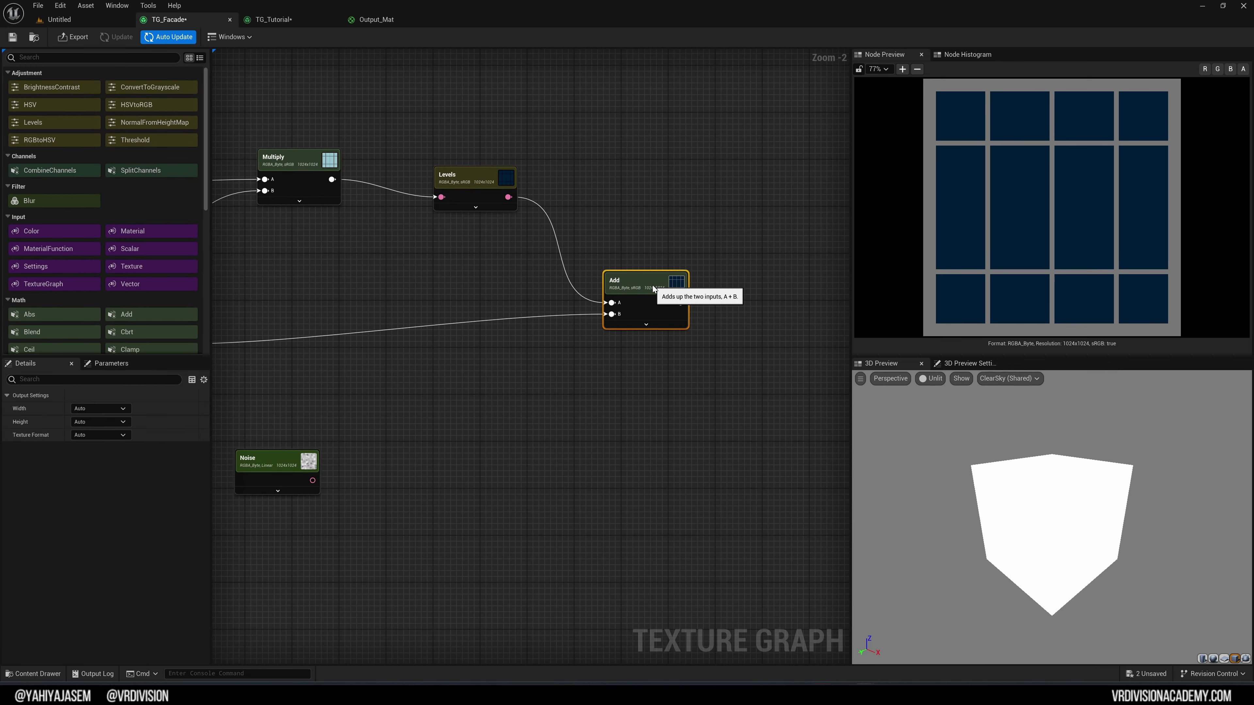
Step: Compare the glass Multiply and metal Multiply nodes with the final Add node that combines them
click(279, 155)
right_drag(255, 273, 429, 250)
click(316, 305)
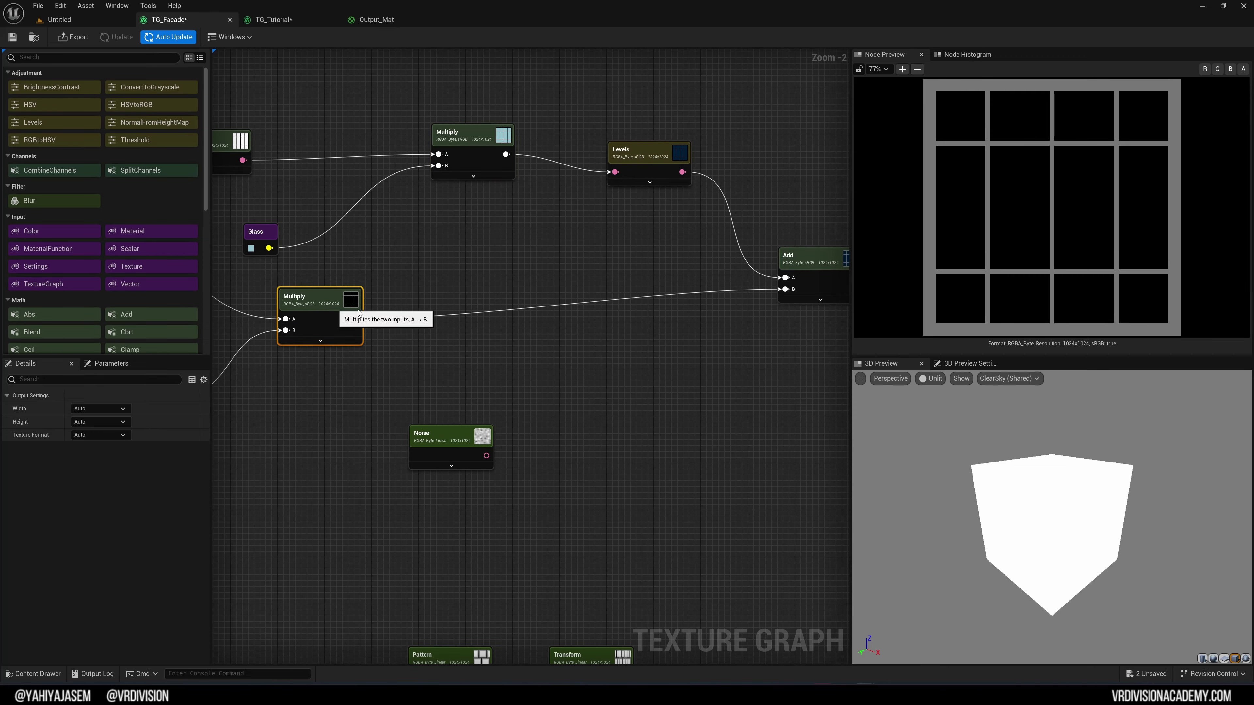
right_drag(819, 277, 623, 266)
click(636, 262)
Step: Connect the final Add node that combines glass and metal to a new Output node
scroll(763, 275, down, 3)
right_drag(800, 281, 559, 292)
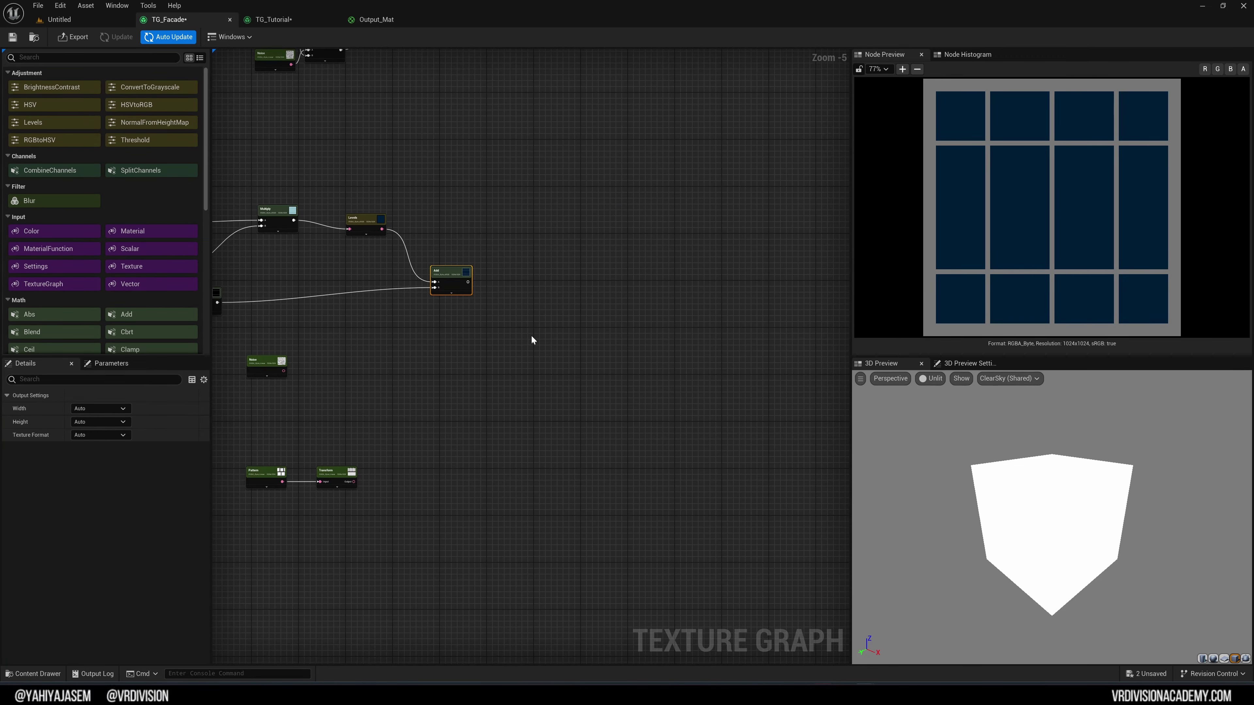
scroll(532, 341, up, 4)
right_drag(454, 268, 550, 309)
drag(498, 318, 579, 319)
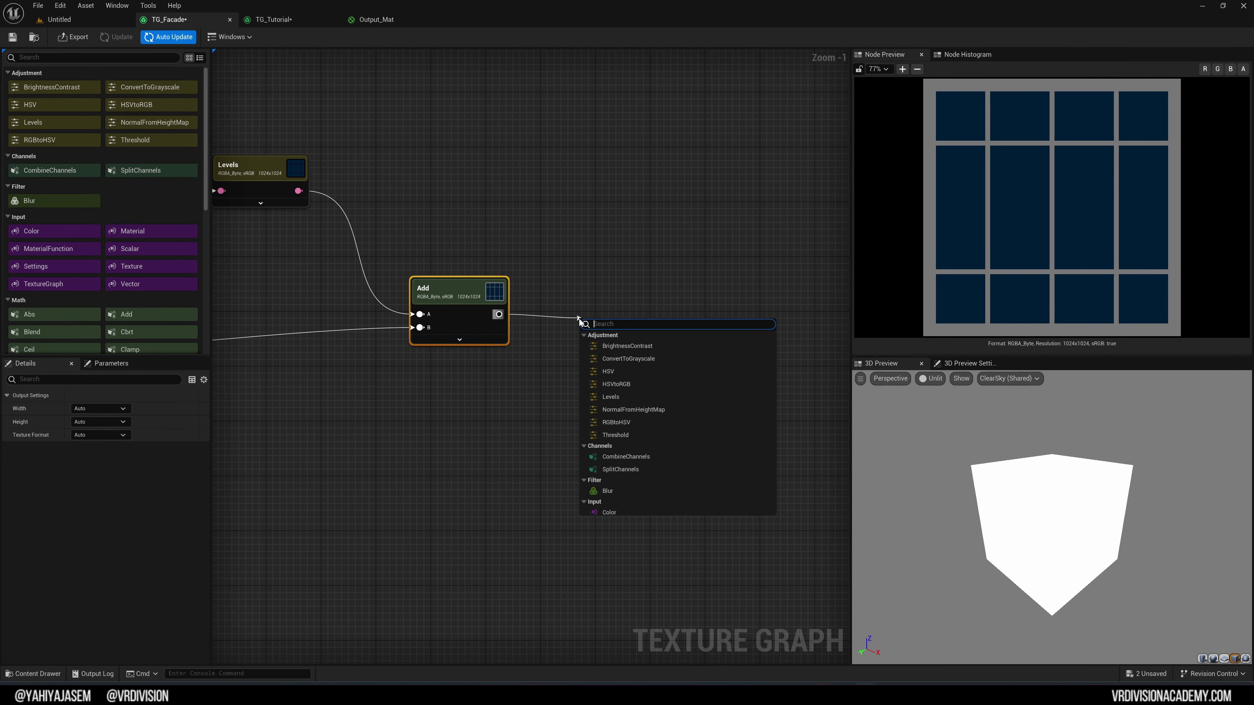
text(out)
key(Return)
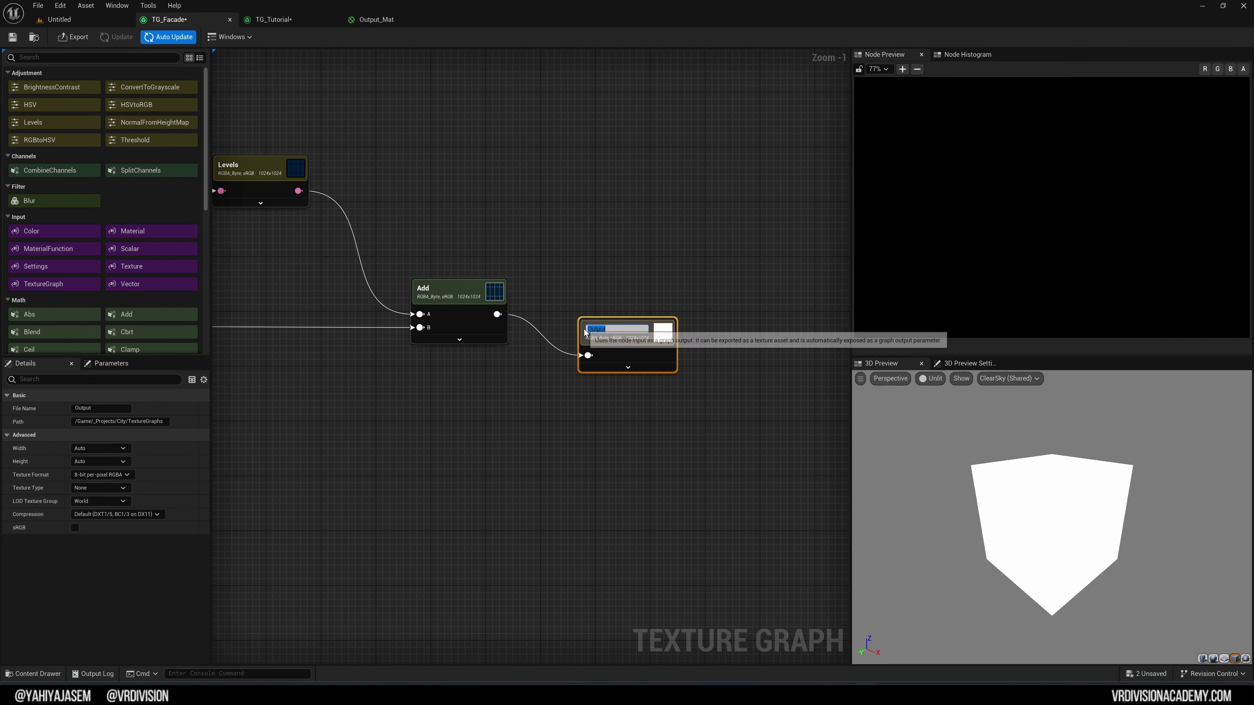
Step: Expand the new Output node's settings and rename it Output_Color
click(628, 368)
double_click(620, 331)
text(_Dolor)
click(722, 384)
click(722, 385)
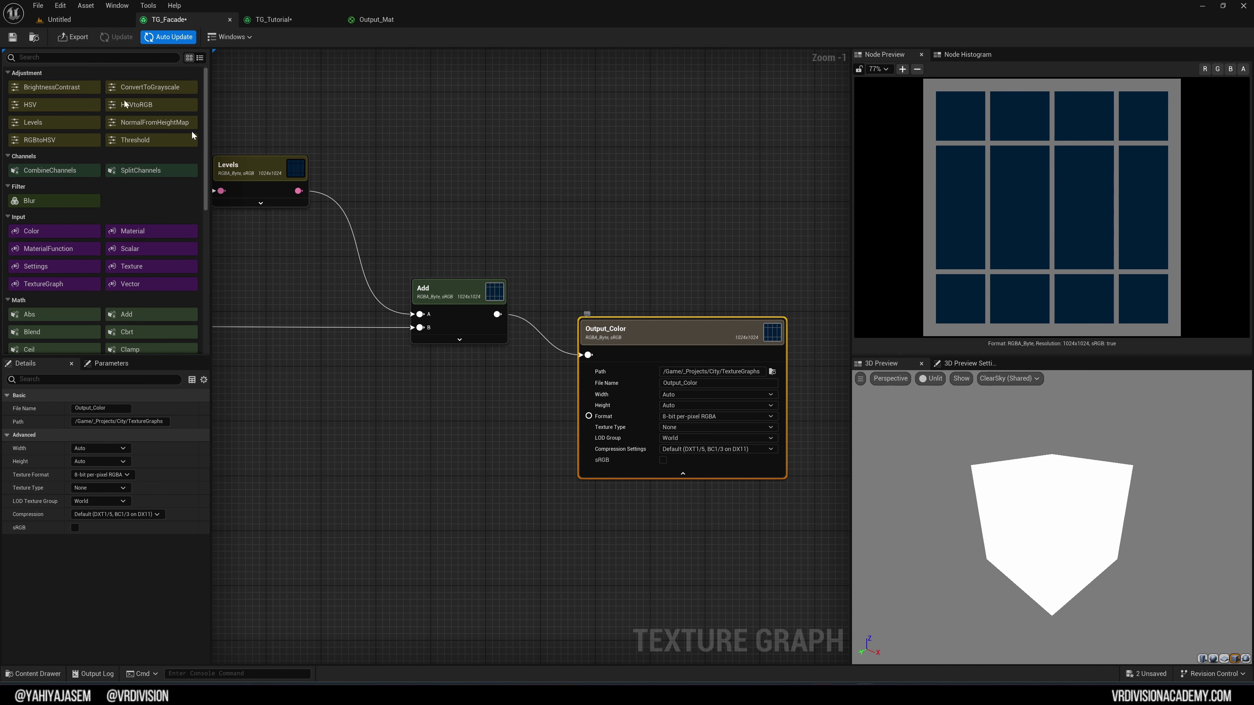
Step: Export the Output_Color texture and check the exported assets in the TextureGraphs folder
click(74, 38)
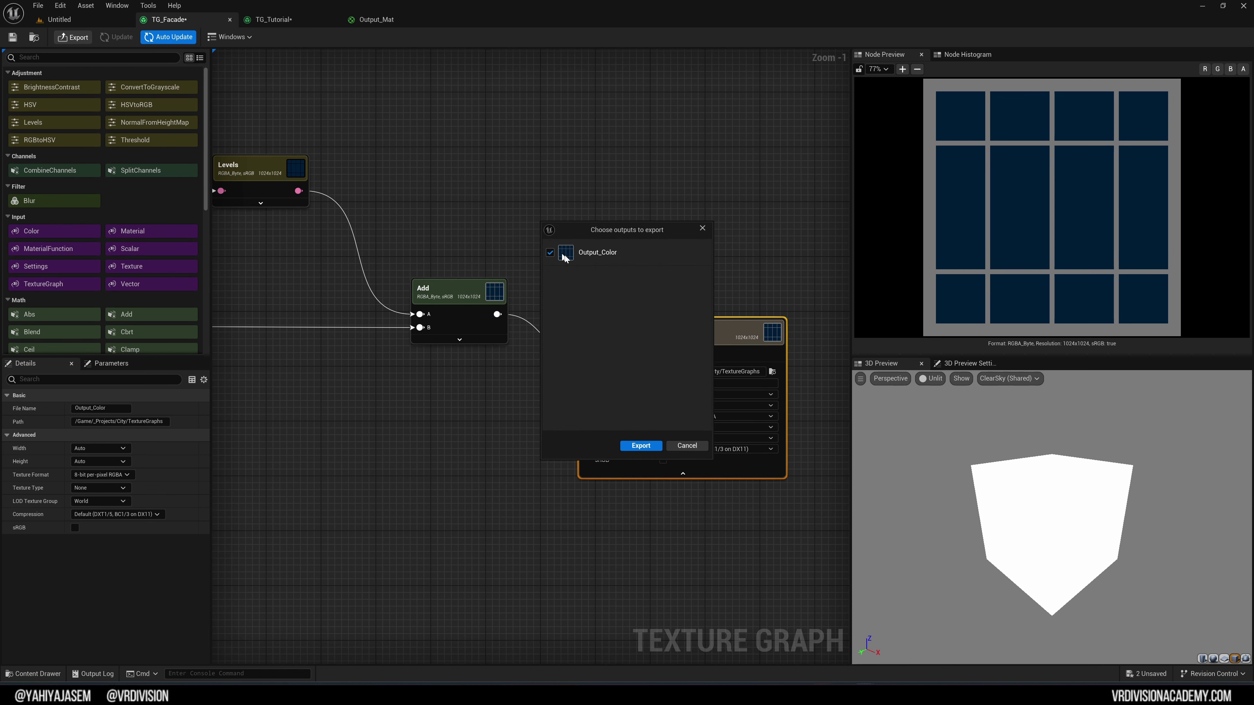
click(644, 446)
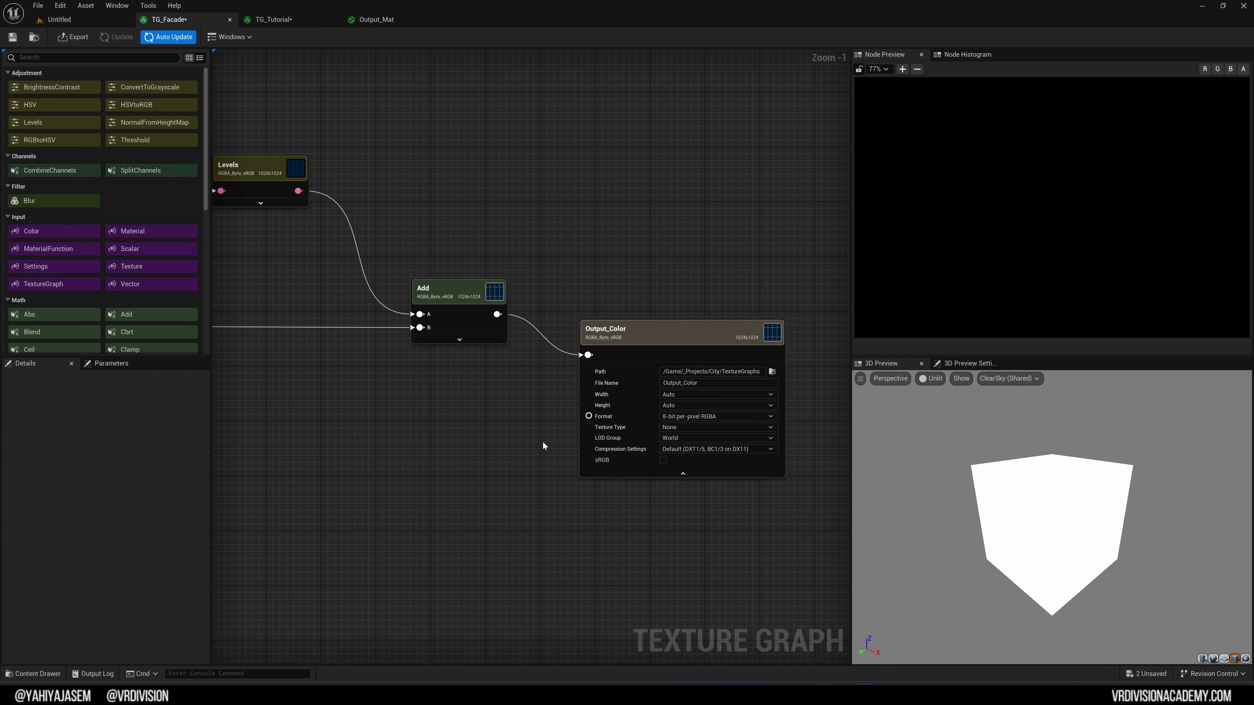
key(ctrl+space)
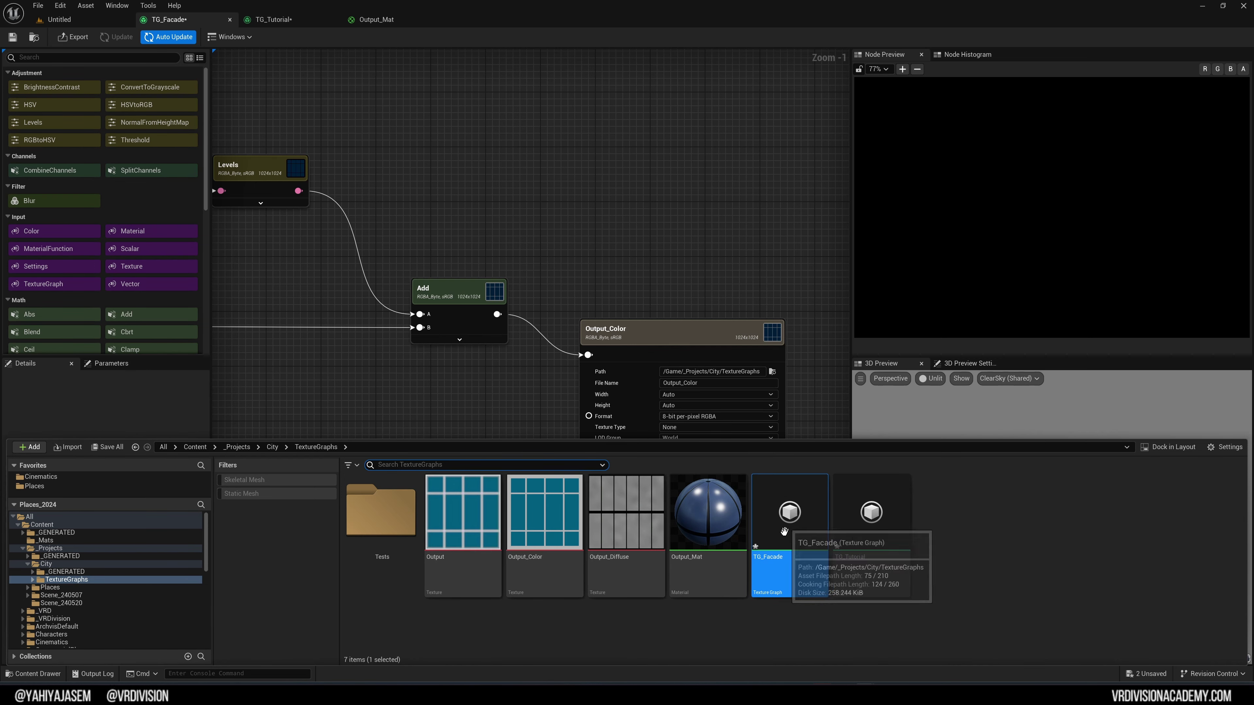
click(733, 332)
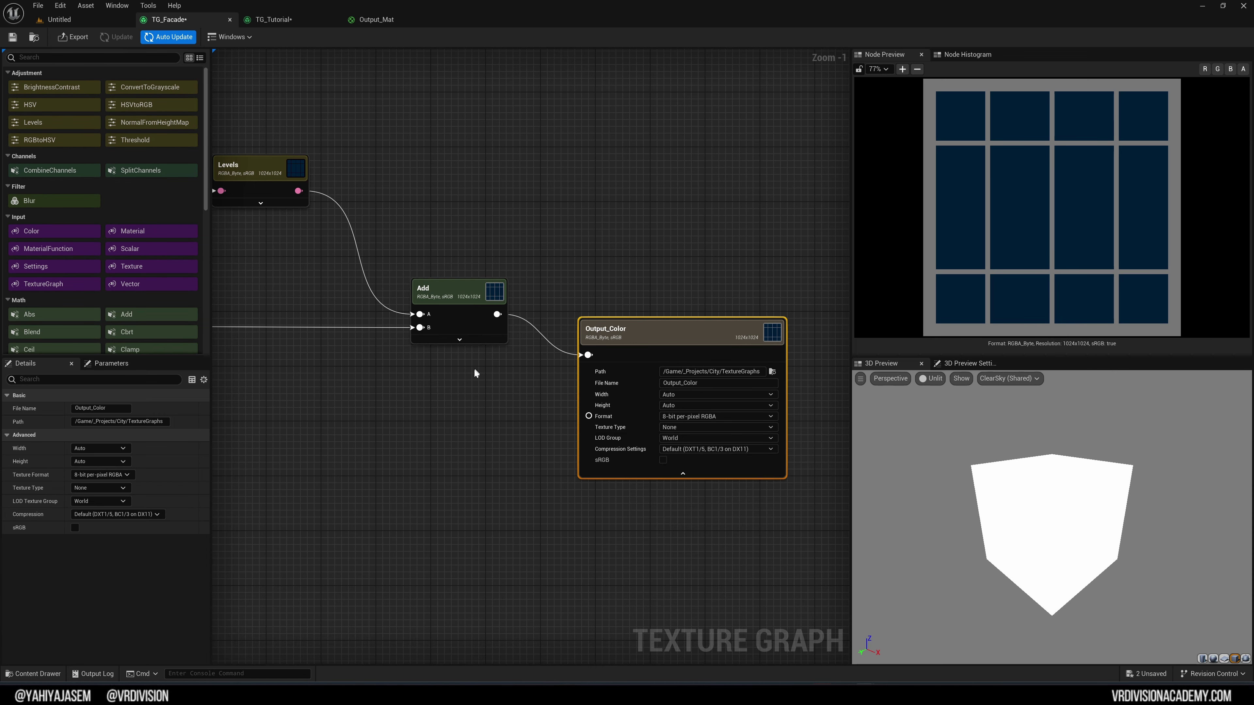
Step: Move the Output_Color node farther from the Add node and place a NormalFromHeightMap node in the graph
drag(641, 348, 754, 300)
drag(148, 122, 528, 80)
right_drag(483, 119, 444, 373)
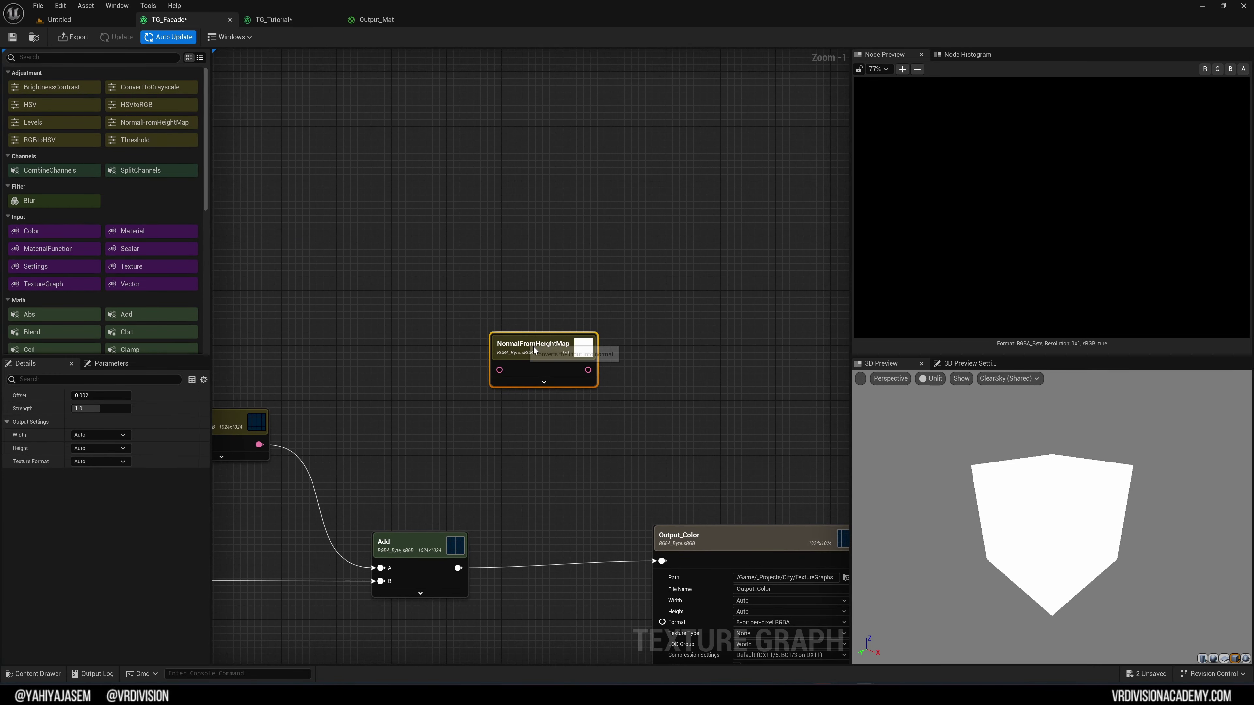
Step: Connect the earlier black-and-white Add node to NormalFromHeightMap and move the normal node clear of the neighbouring nodes
scroll(498, 257, down, 5)
right_drag(493, 238, 627, 476)
drag(649, 528, 694, 109)
scroll(610, 99, up, 6)
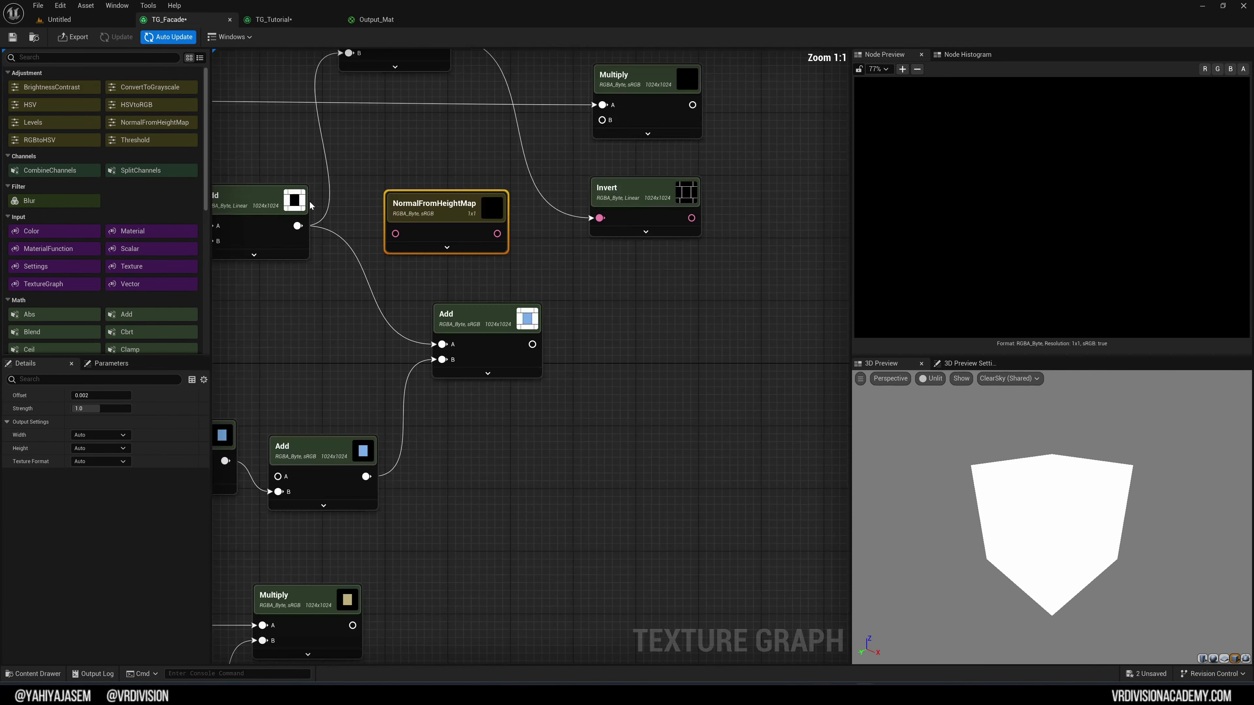
right_drag(493, 212, 644, 234)
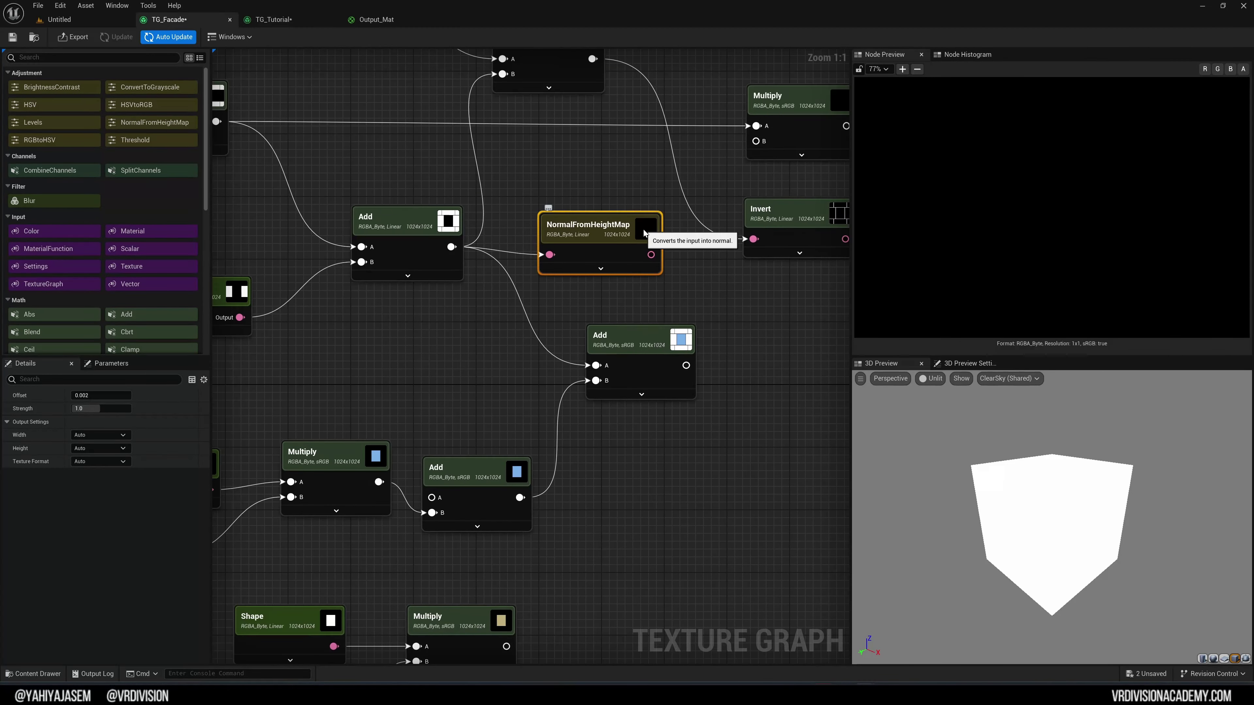
right_drag(760, 290, 687, 282)
drag(563, 222, 846, 386)
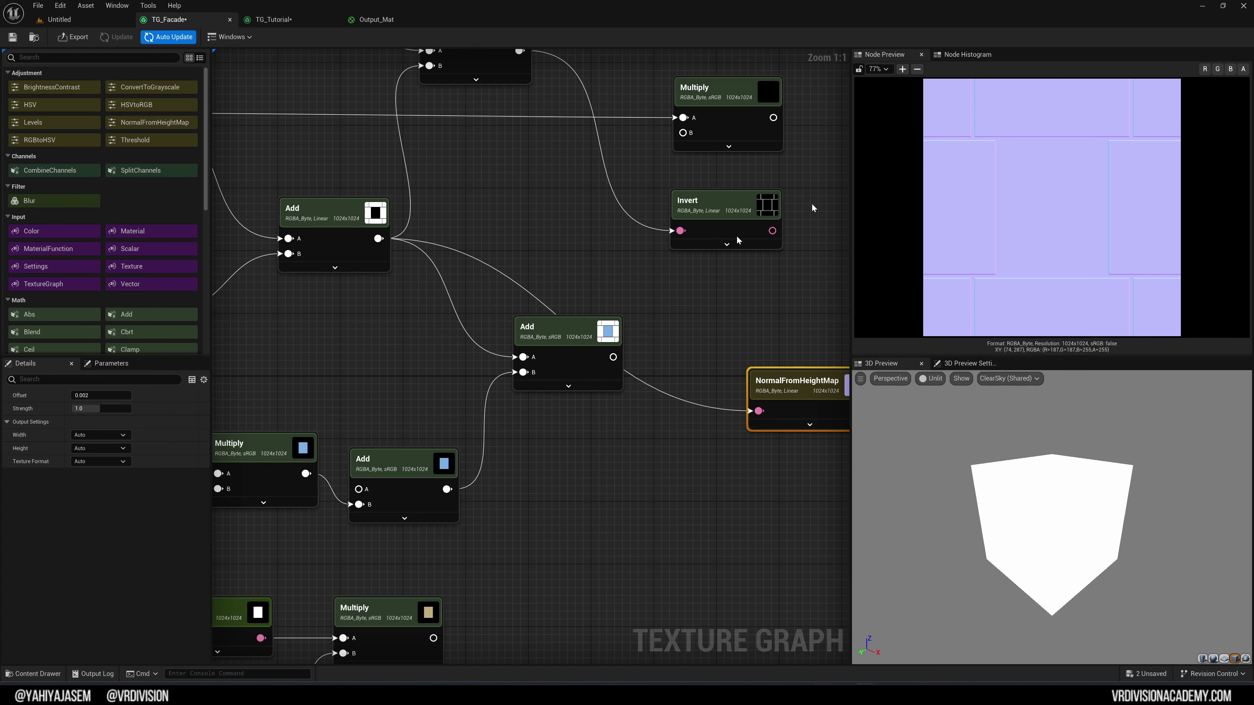
Step: Reposition the NormalFromHeightMap node in open space and inspect its offset and strength settings
right_drag(814, 208, 601, 175)
right_click(622, 358)
click(70, 40)
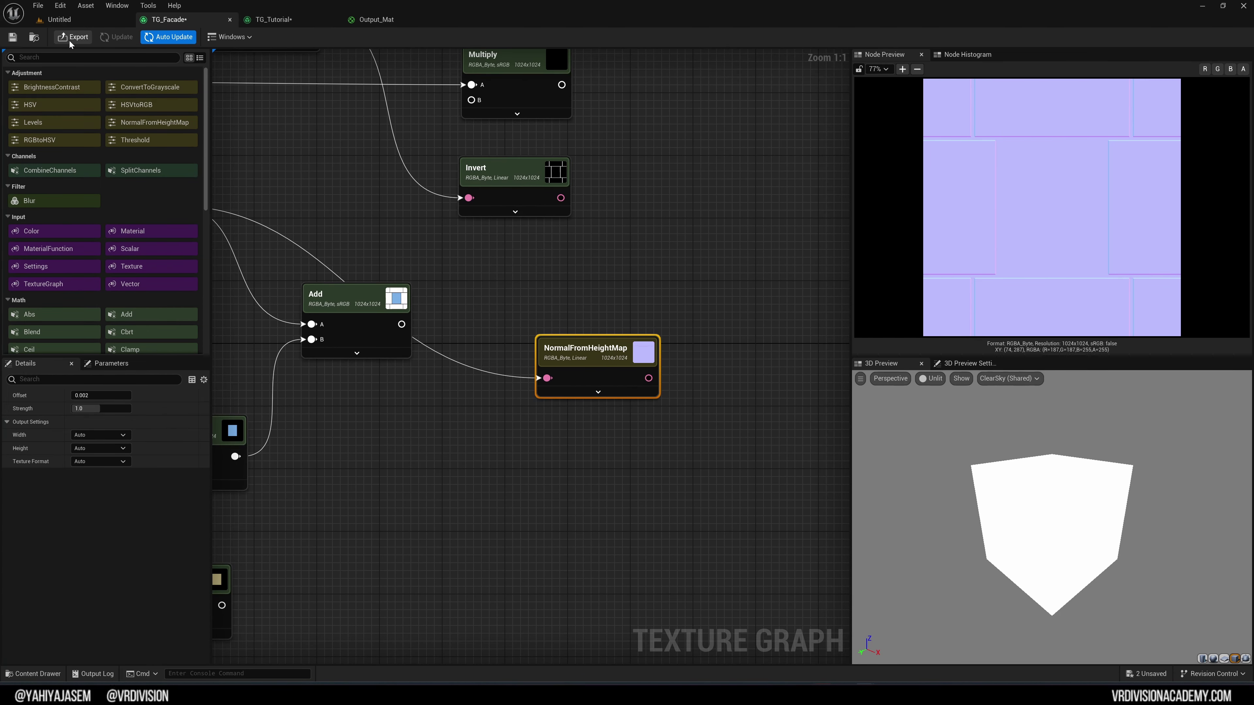
click(701, 449)
drag(593, 358, 685, 280)
click(692, 314)
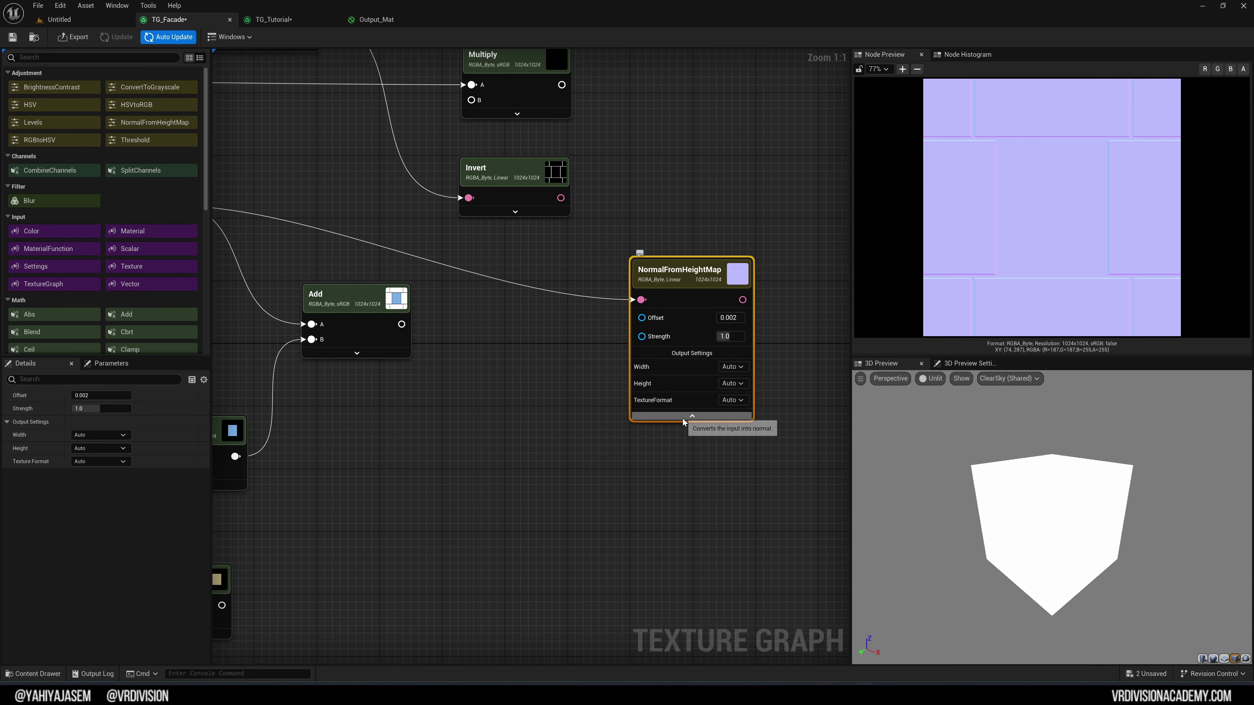
click(692, 416)
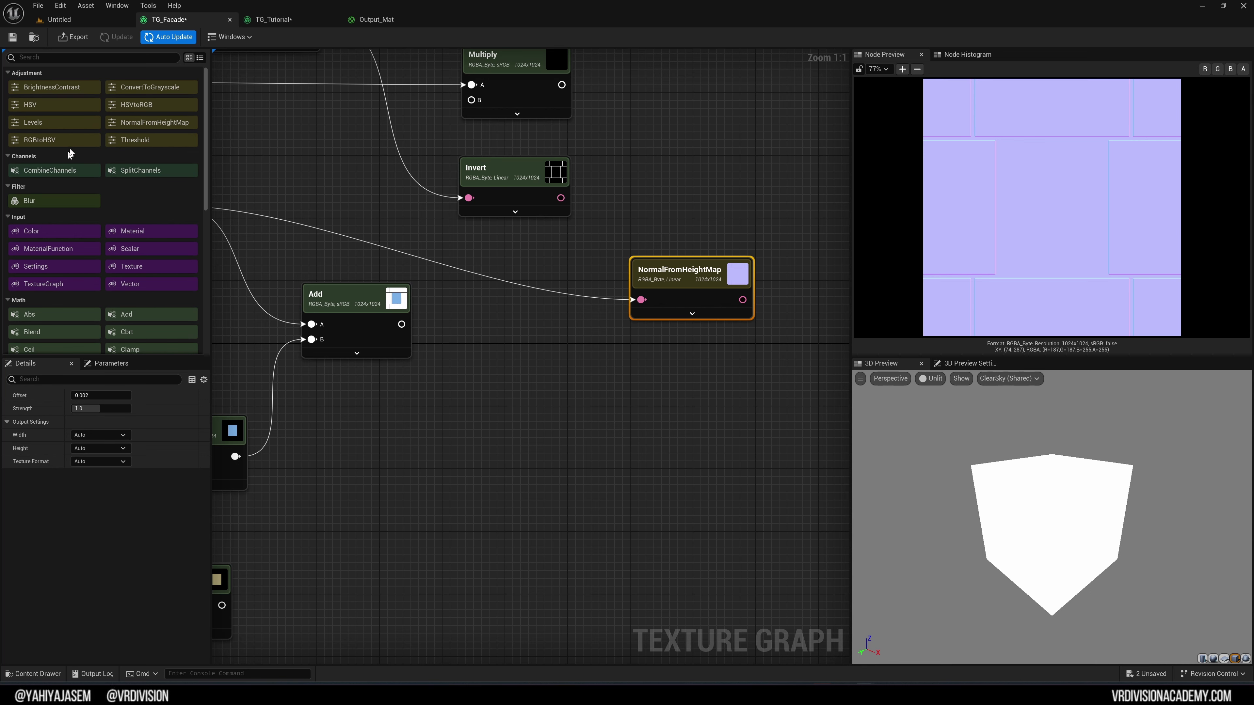
click(98, 57)
text(out)
drag(89, 86, 772, 270)
right_drag(804, 197, 640, 211)
right_click(642, 211)
text(out)
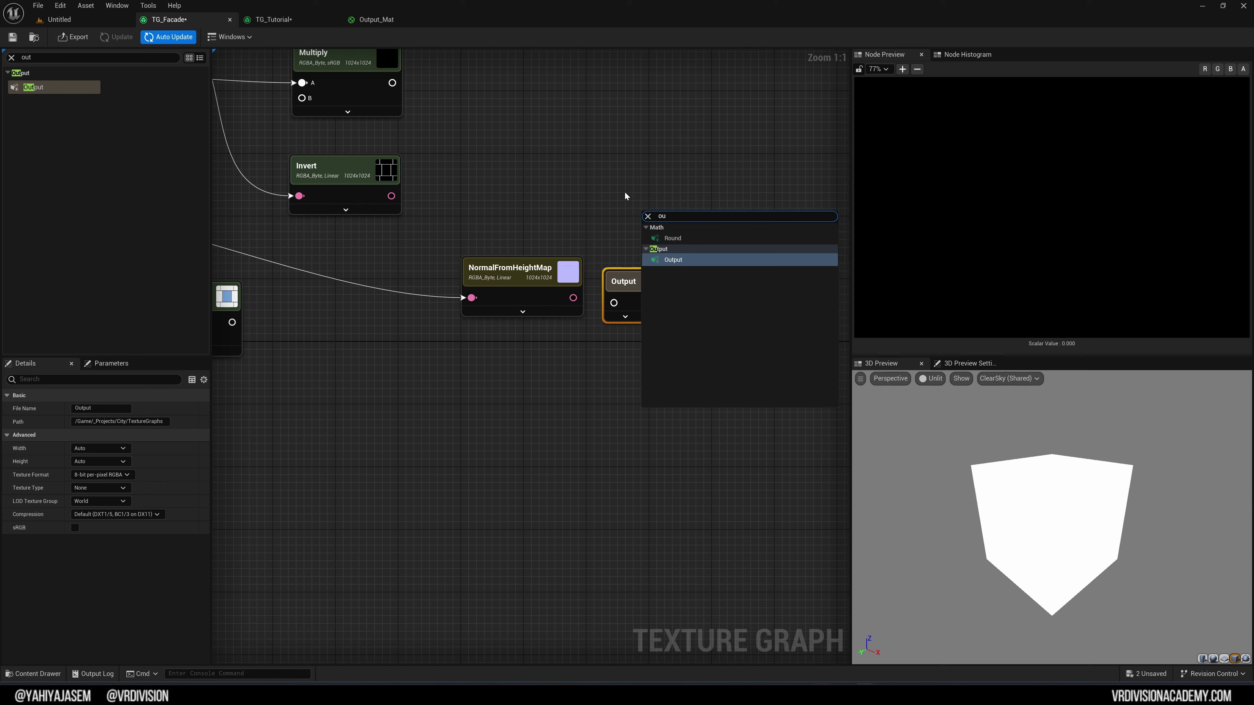
click(624, 196)
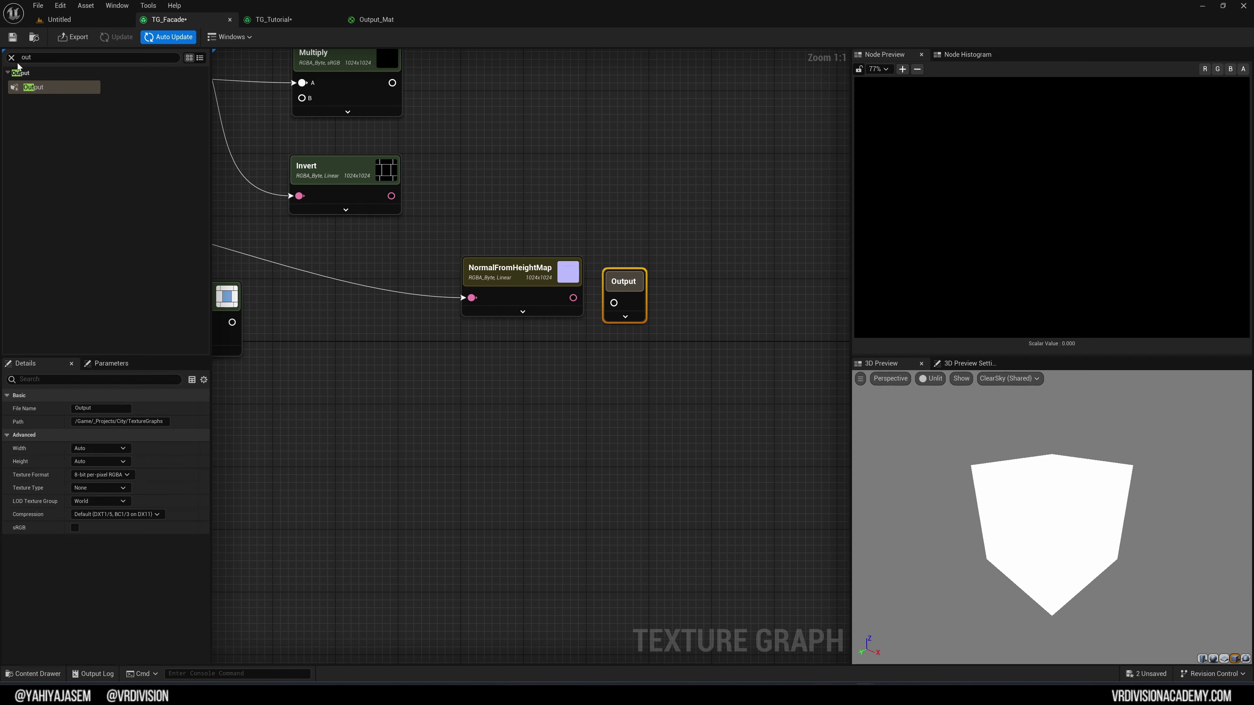
click(12, 58)
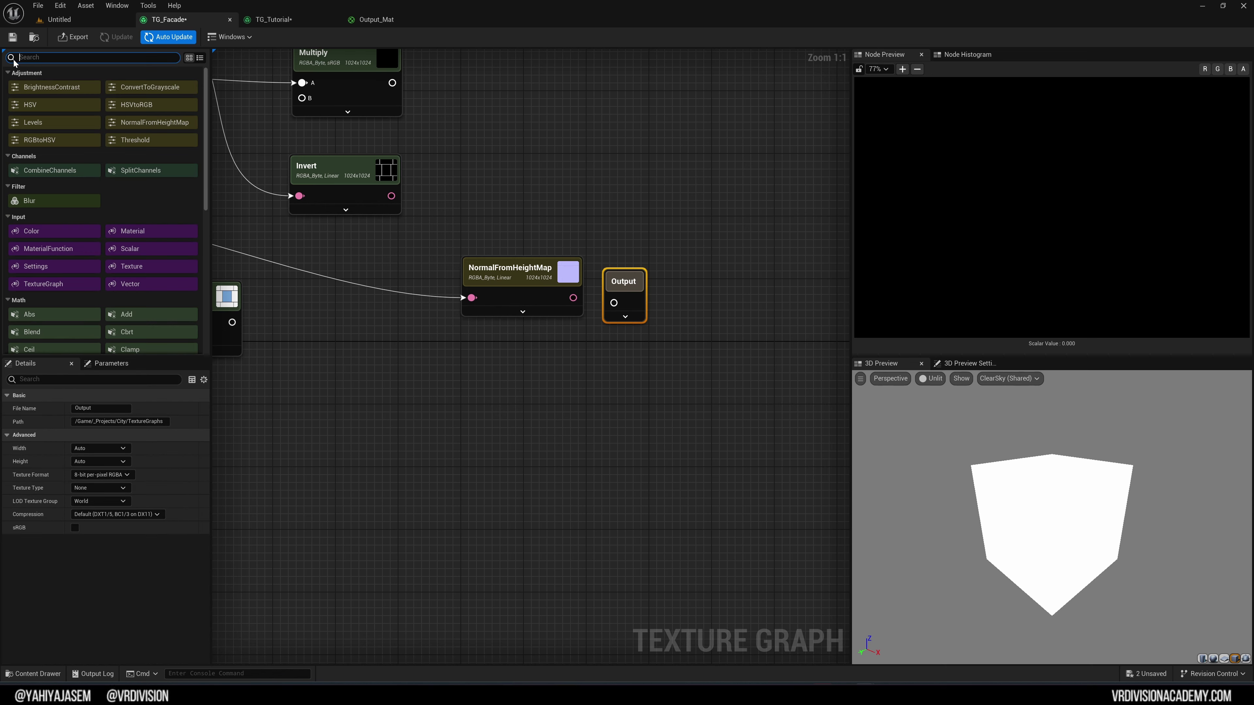
drag(640, 282, 688, 167)
key(Delete)
Step: Connect NormalFromHeightMap to a new Output node and set its texture type to Normal
drag(573, 297, 713, 202)
text(out)
key(Return)
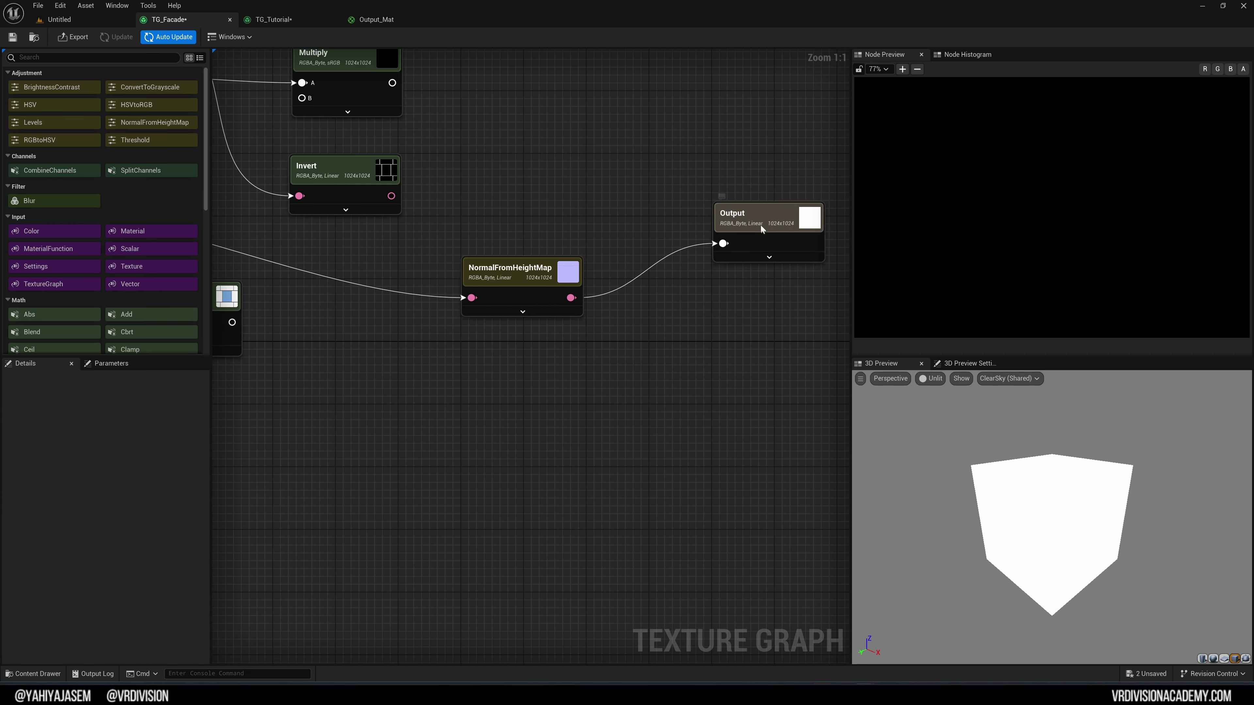
click(761, 297)
right_drag(661, 410, 425, 403)
click(584, 357)
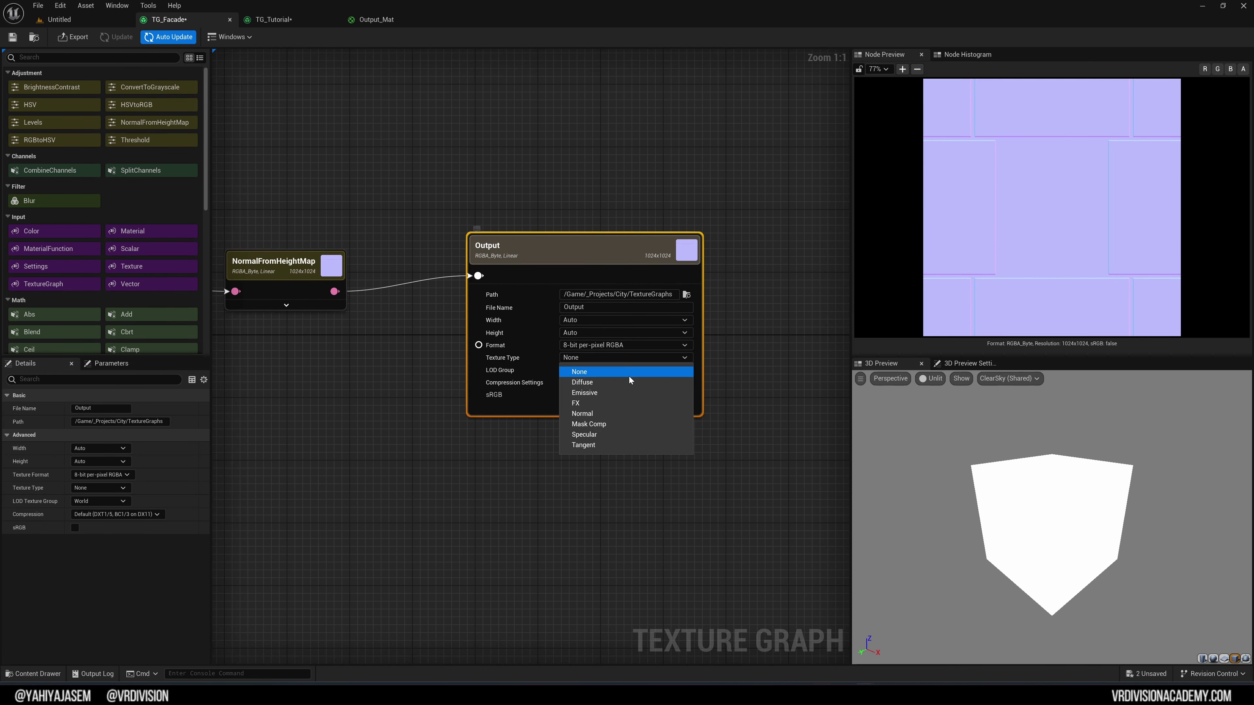
click(600, 413)
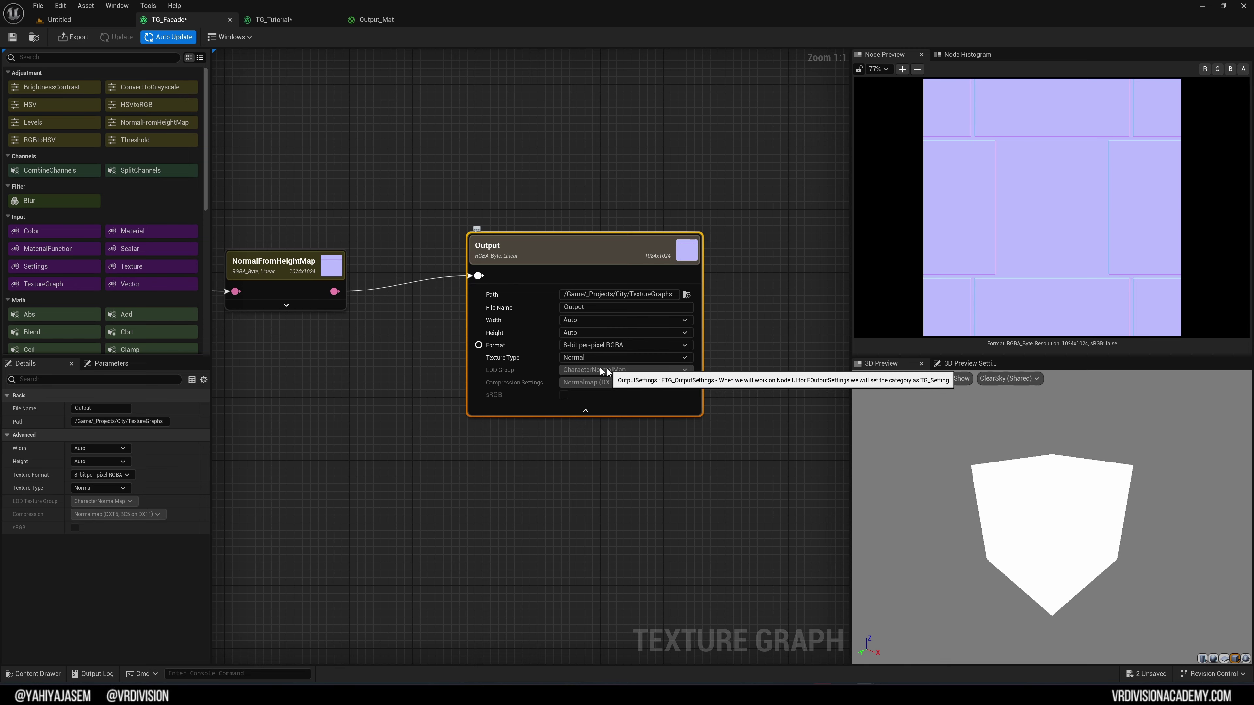
Step: Open the Output texture asset to review its texture group options, and reopen it from the TG_Facade graph
right_drag(419, 397, 457, 399)
key(ctrl+space)
double_click(471, 520)
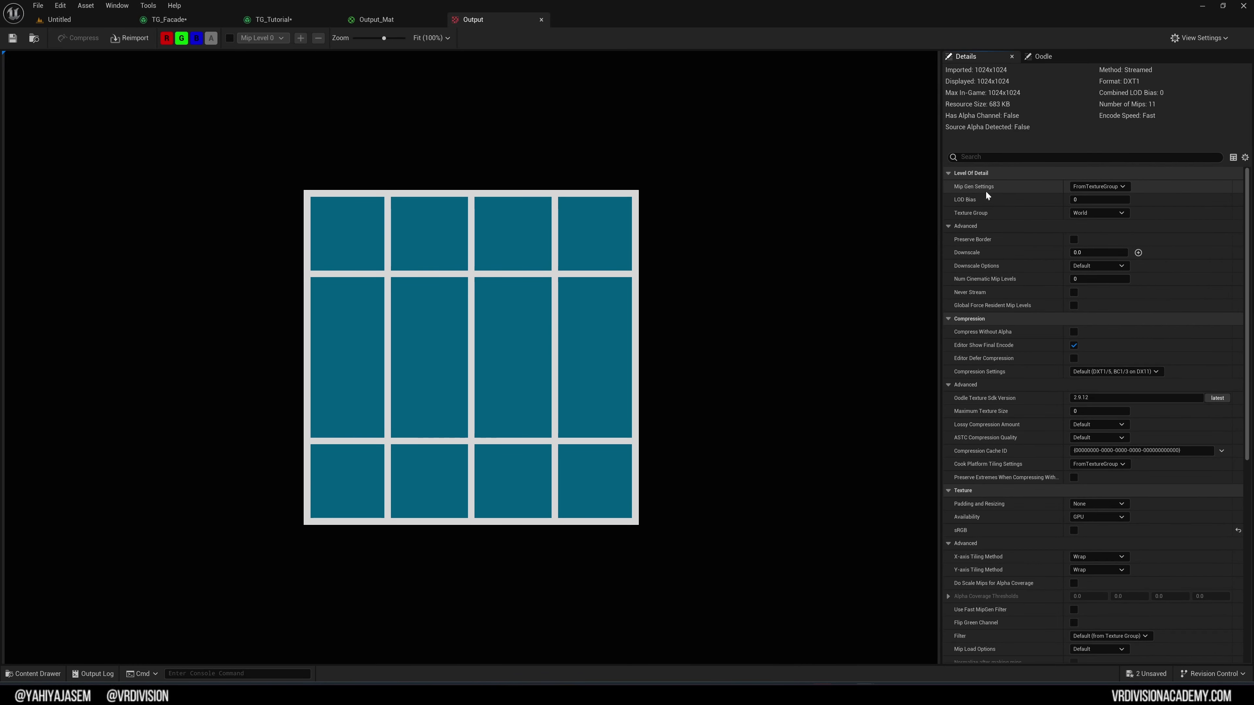
click(1073, 215)
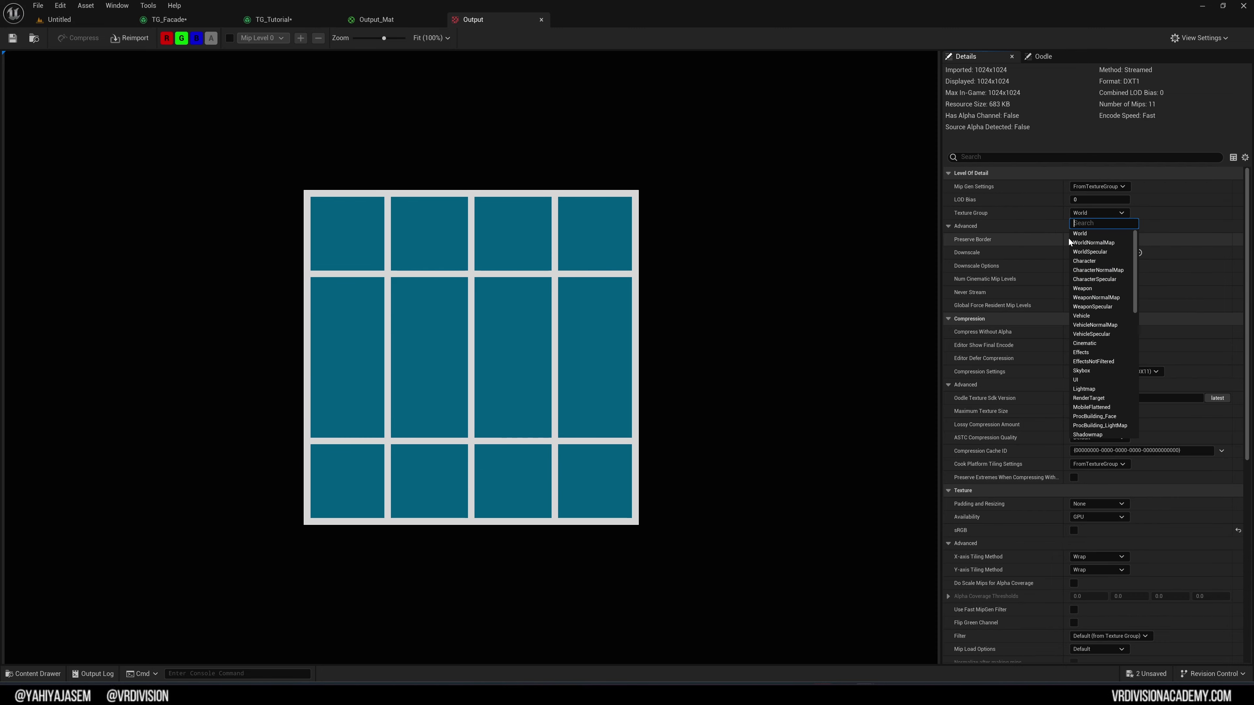
click(1013, 215)
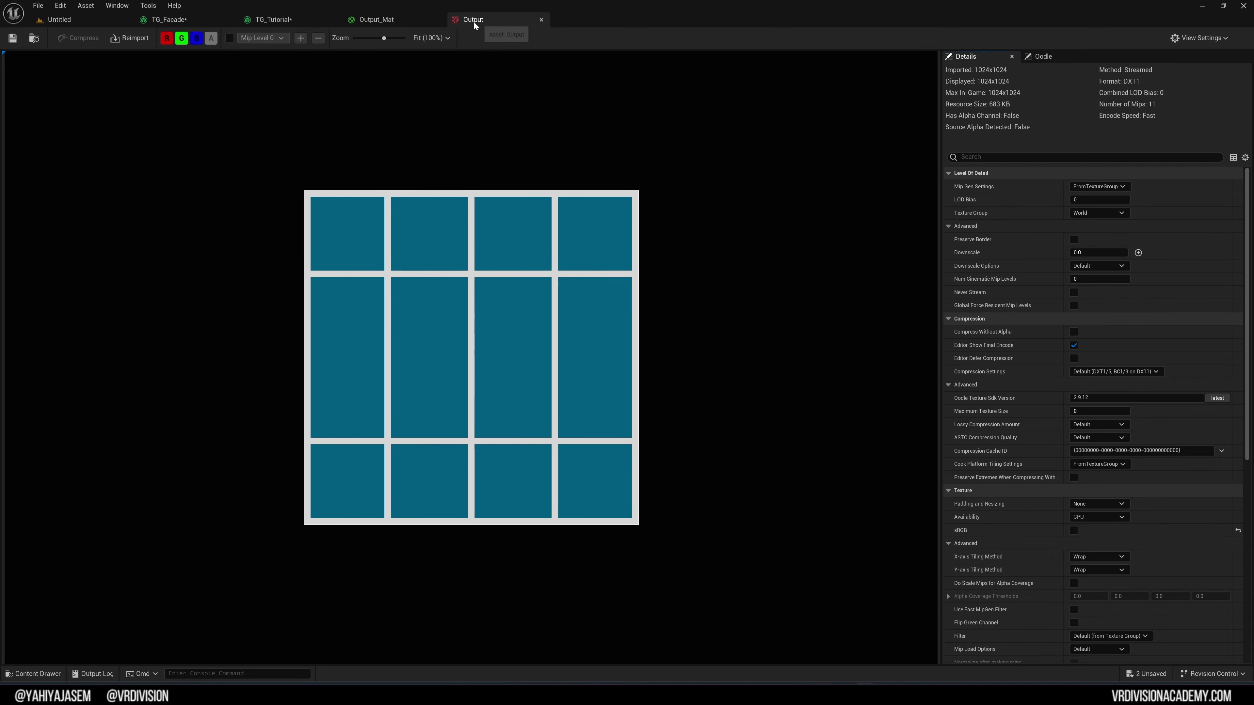
click(168, 20)
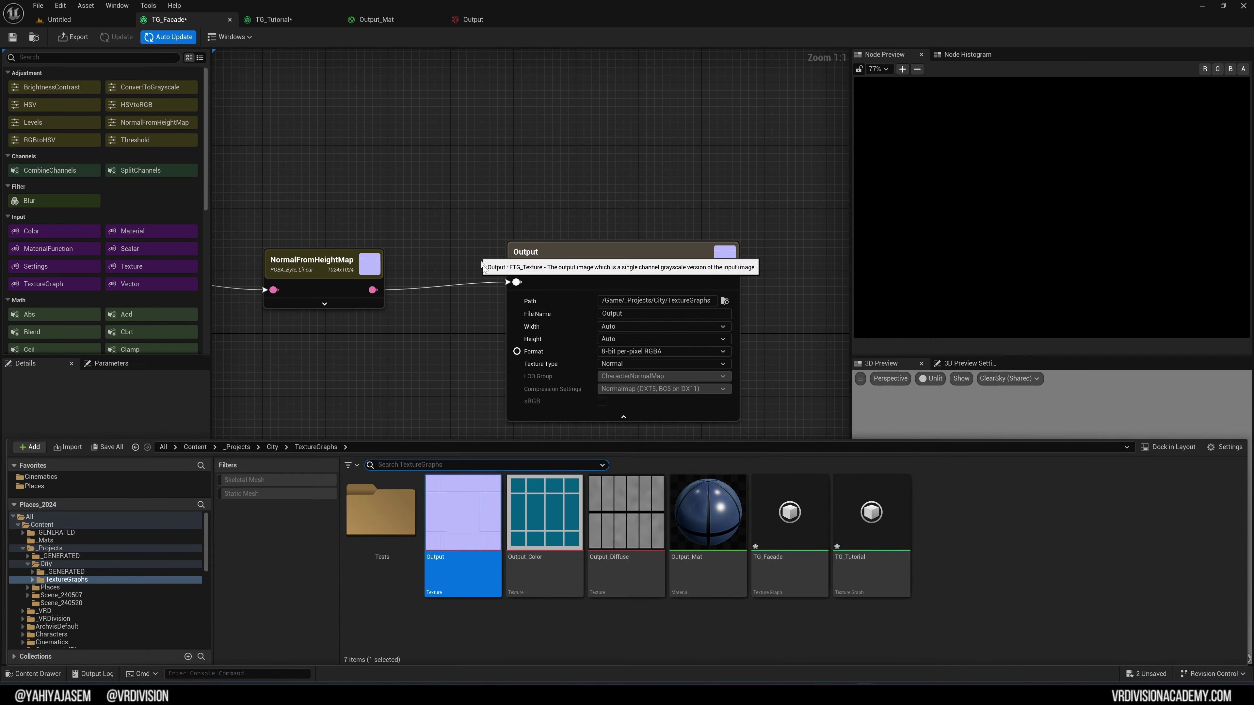
double_click(441, 513)
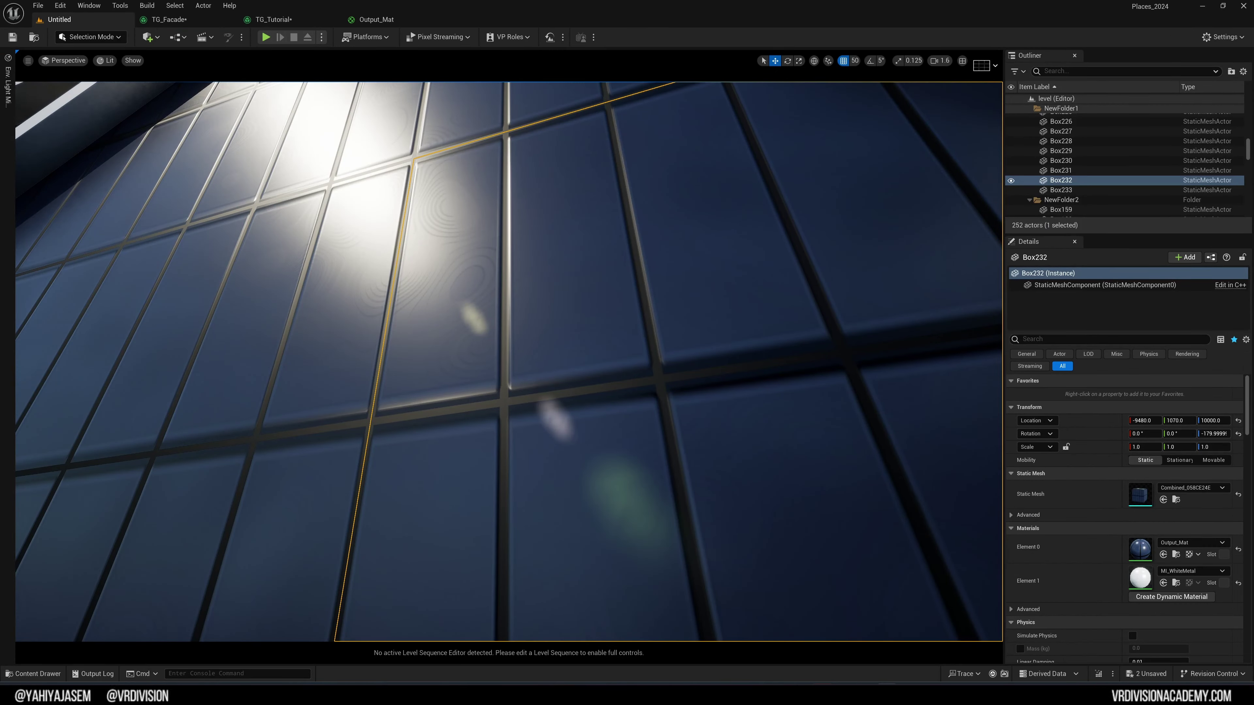
Step: Examine the facade material on the tower in the level, from close up and from a distance
key(s)
right_drag(583, 311, 583, 425)
scroll(583, 336, up, 8)
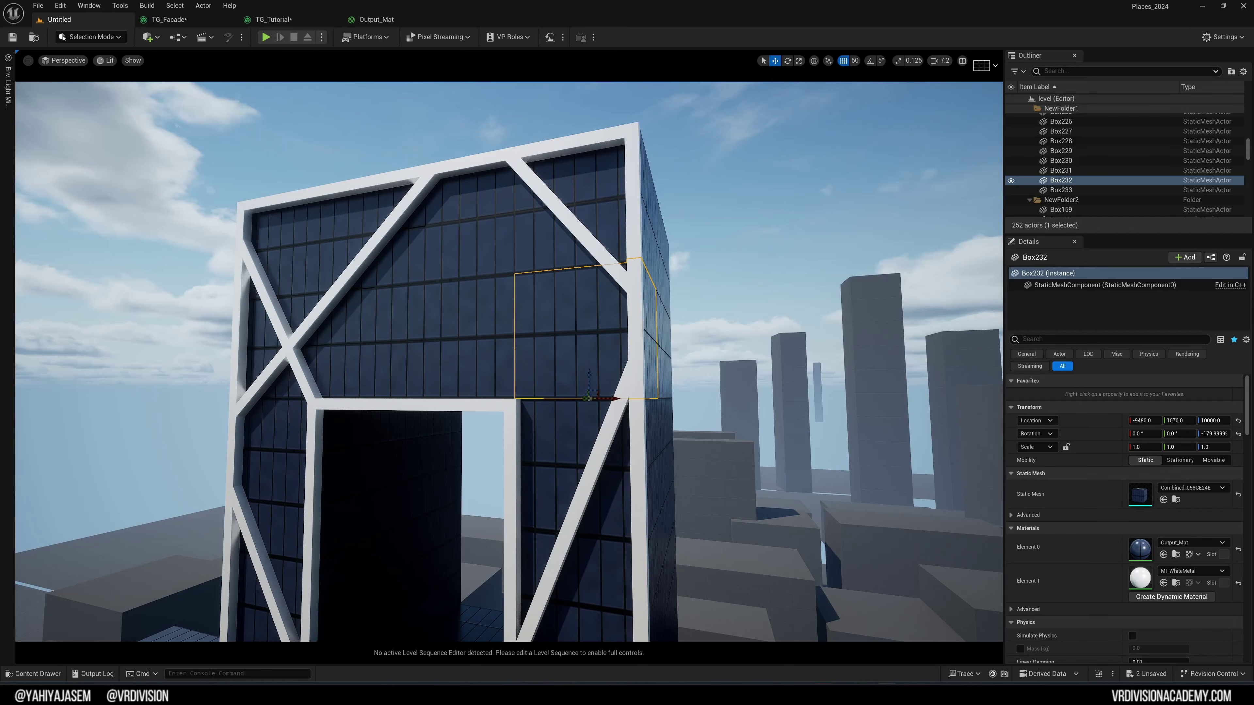
Step: Switch to the TG_Tutorial graph and locate its asset in the TextureGraphs folder
click(276, 20)
right_drag(411, 254, 445, 260)
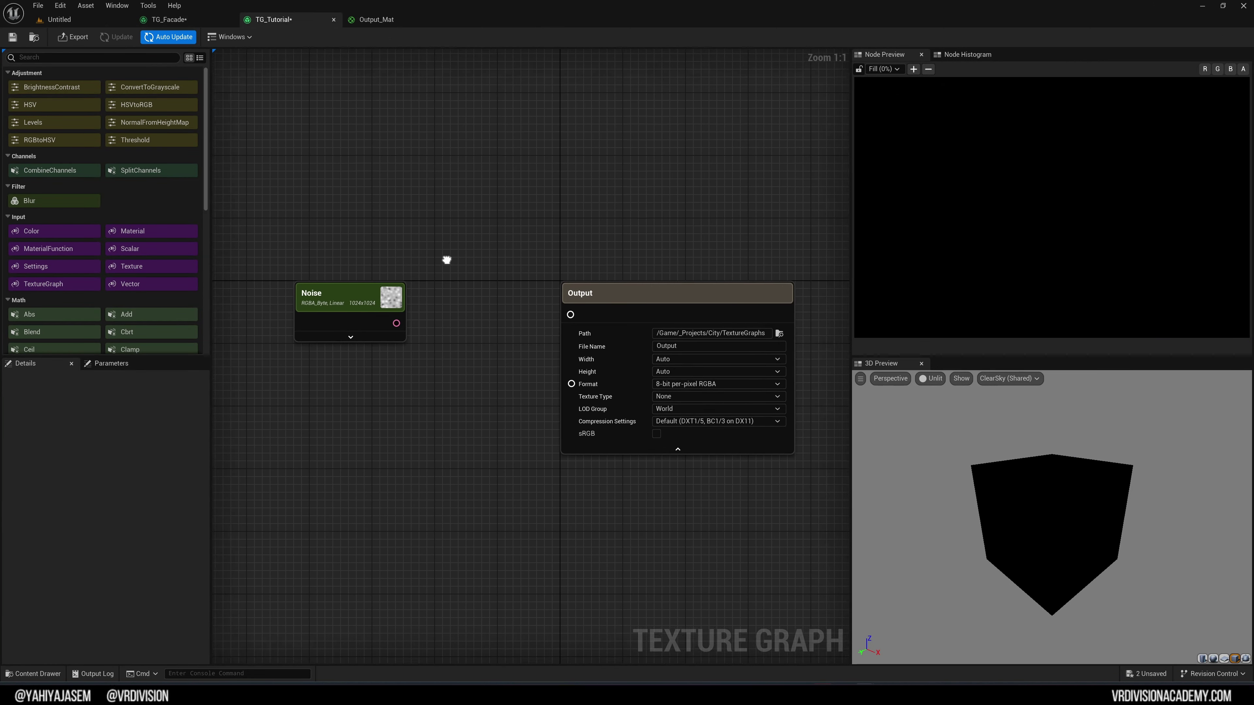
scroll(543, 291, down, 5)
right_drag(579, 288, 588, 317)
key(ctrl+space)
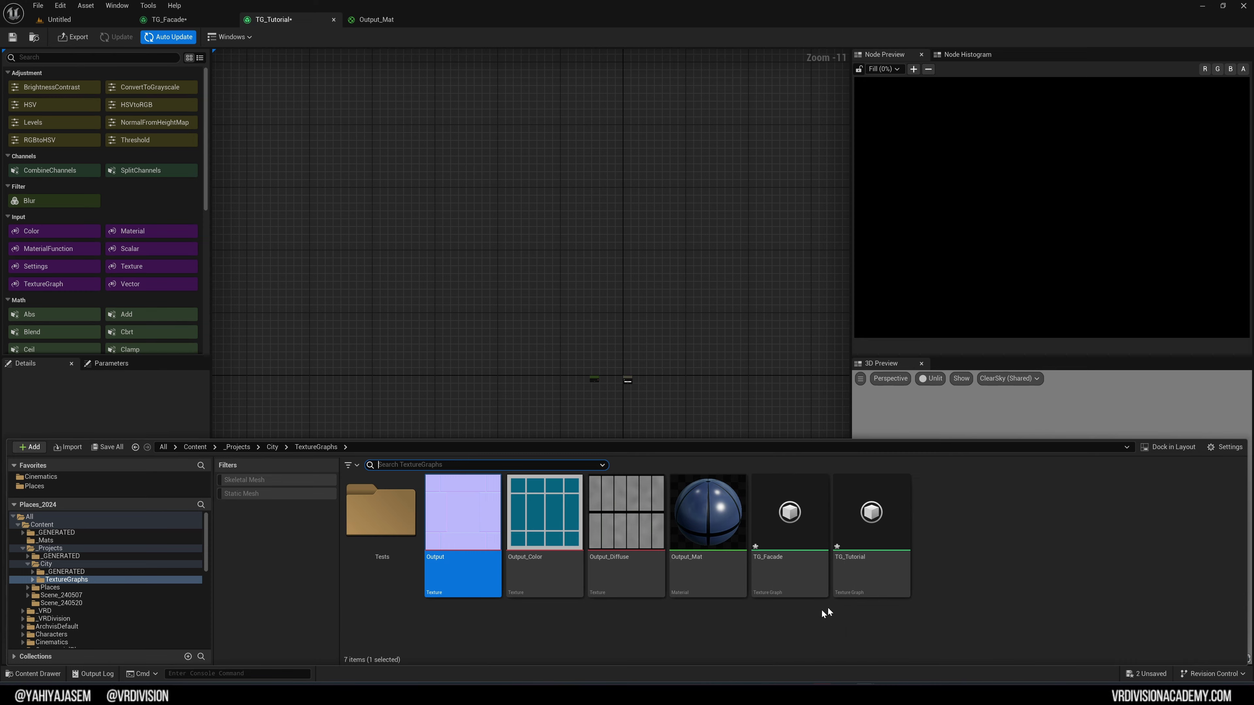
click(868, 538)
Step: Delete the Noise node and collapse the Output node's settings in the TG_Tutorial graph
scroll(643, 355, up, 5)
right_drag(643, 355, 669, 225)
scroll(644, 245, up, 4)
click(464, 328)
key(Delete)
click(733, 334)
click(702, 440)
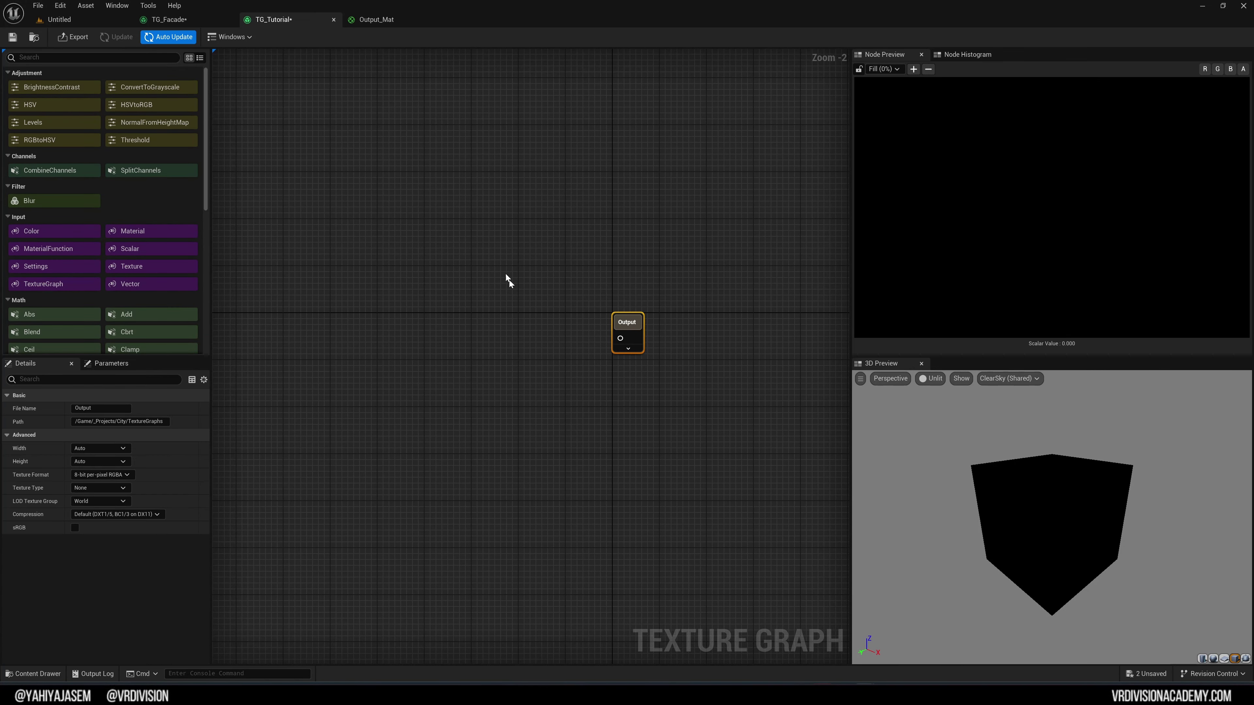
Step: Add a Shape node and a Pattern node to the TG_Tutorial graph
right_drag(518, 297, 380, 302)
right_drag(332, 214, 409, 197)
scroll(82, 244, down, 8)
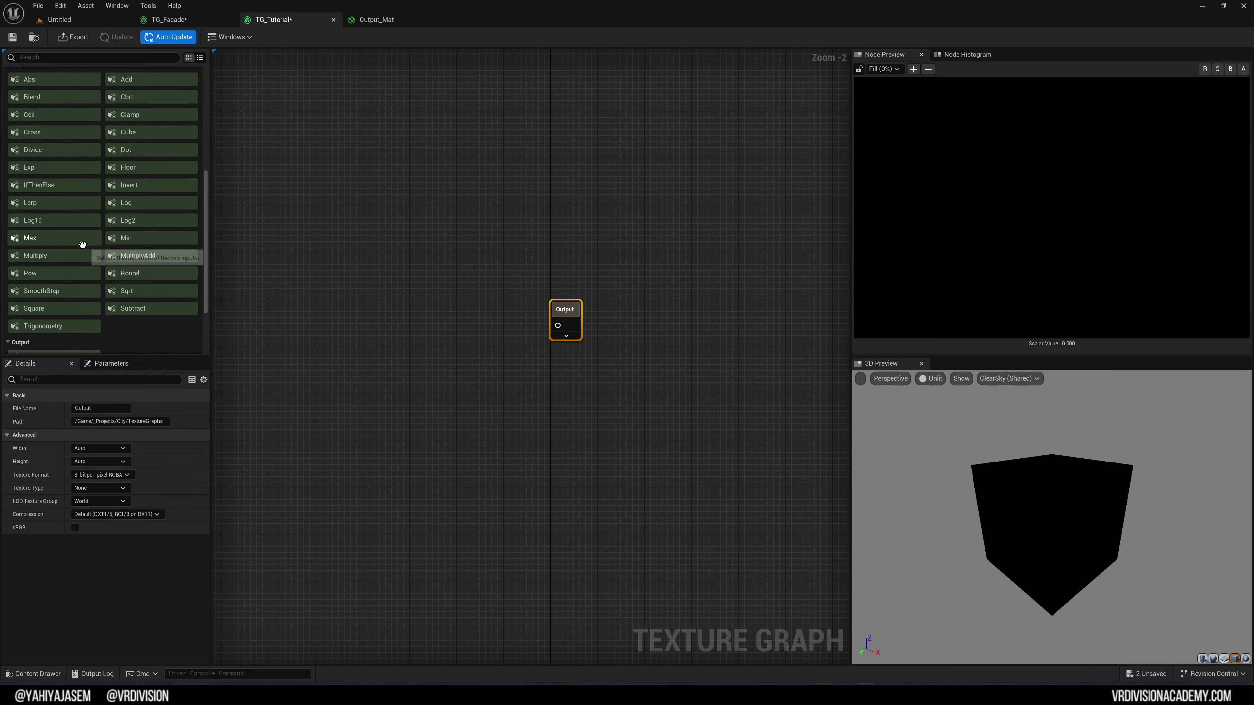
drag(69, 316, 332, 432)
scroll(431, 311, up, 2)
Step: Connect the Shape node to a new Invert node
drag(301, 330, 455, 339)
text(add)
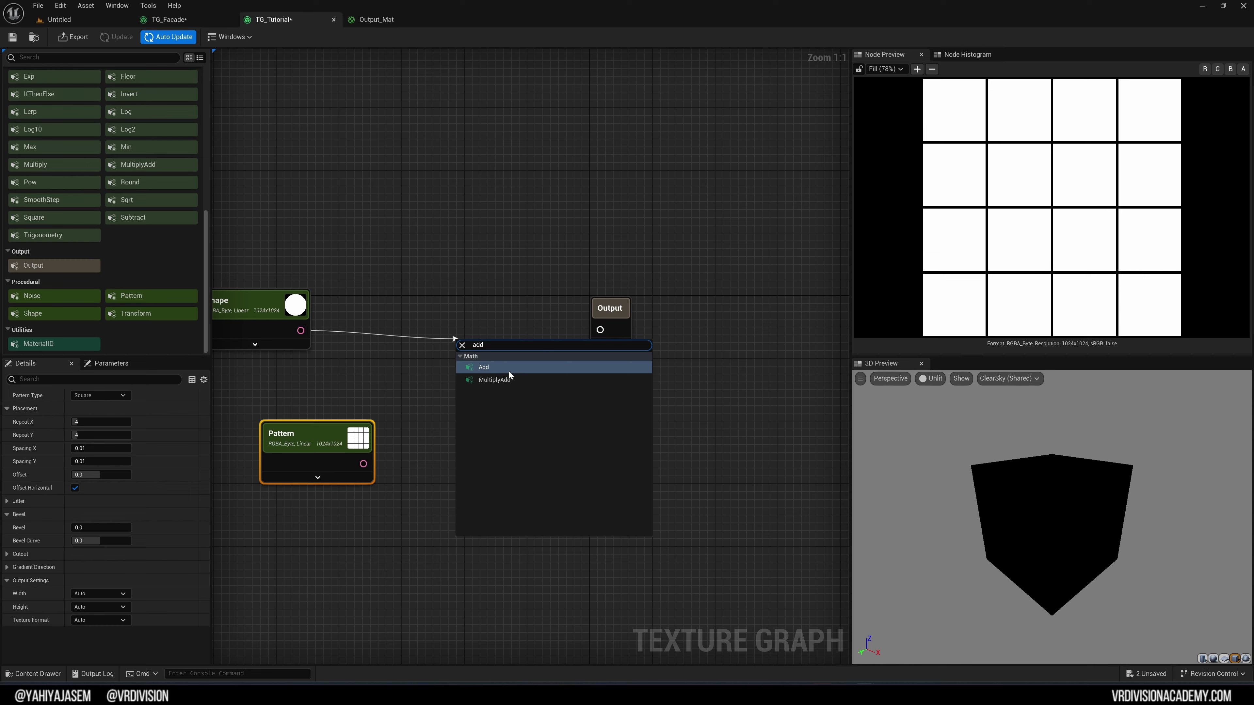
key(BackSpace)
key(BackSpace)
key(BackSpace)
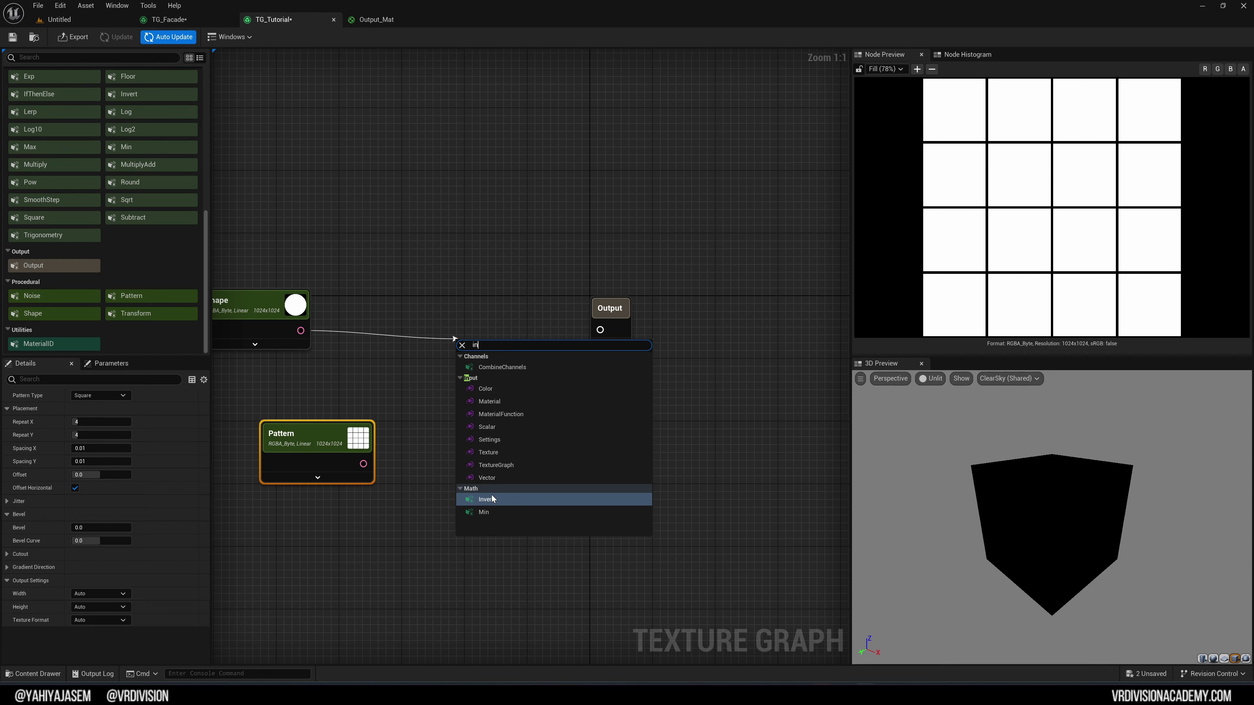
click(491, 495)
Step: Position the Invert node and combine its output with the Pattern node through an Add node
drag(486, 343, 454, 327)
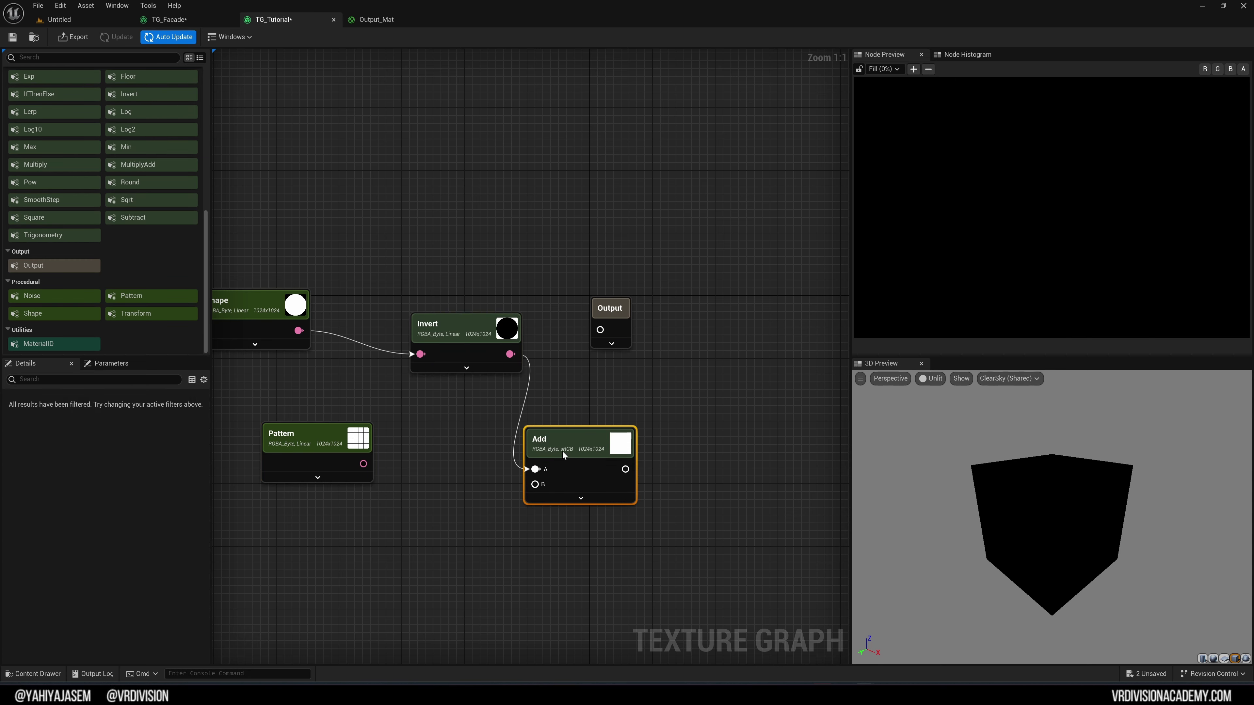
drag(541, 486, 538, 485)
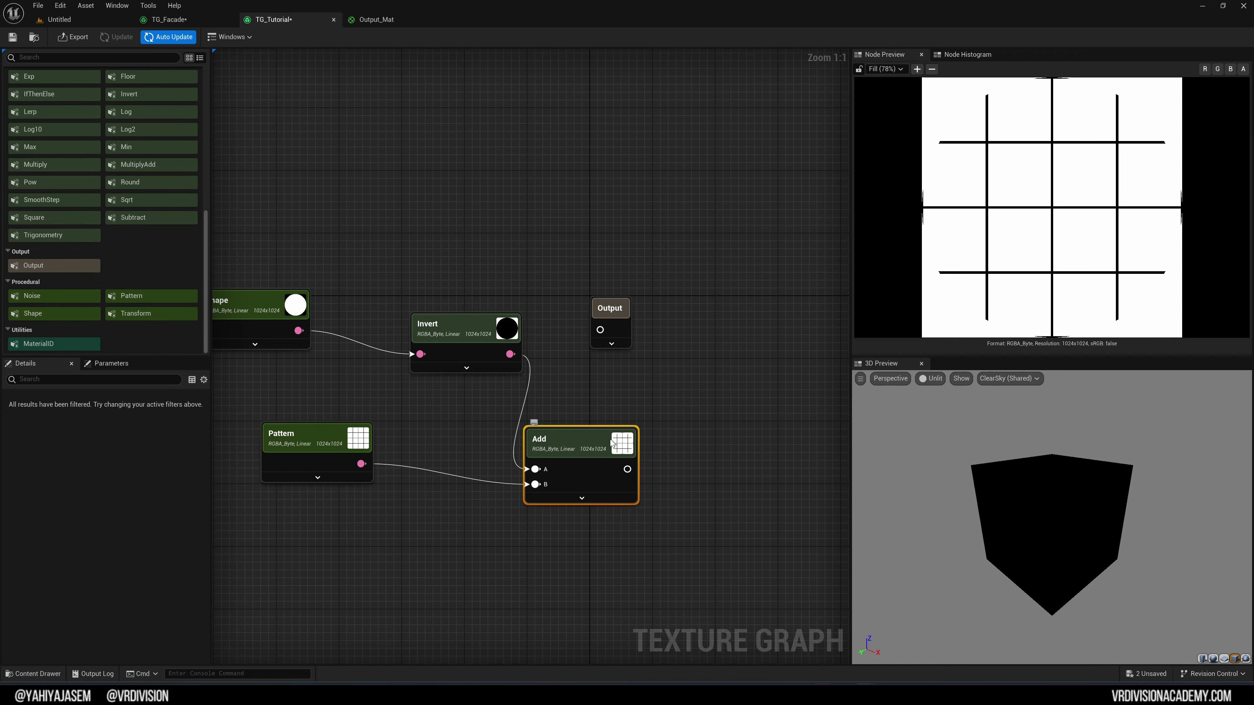
Step: Reposition the Add and Pattern nodes to spread out the TG_Tutorial graph
drag(613, 443, 640, 445)
drag(334, 440, 333, 480)
right_drag(666, 366, 704, 354)
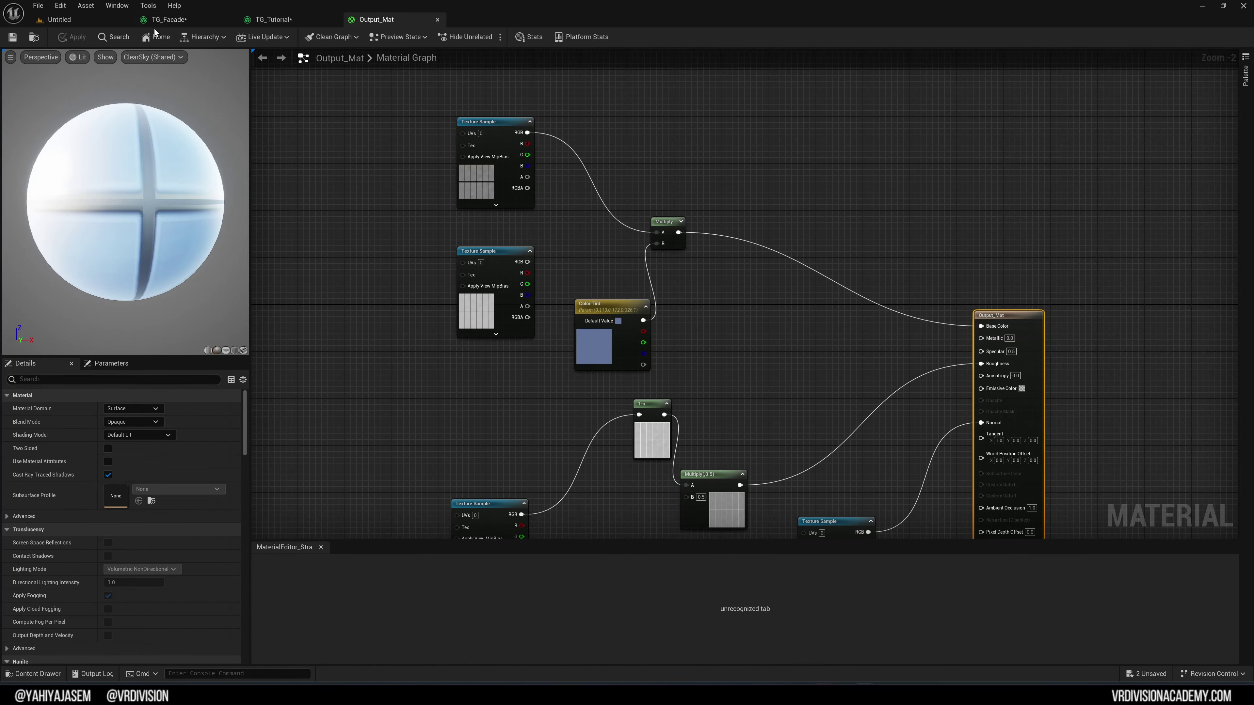
Step: Switch to TG_Facade and preview the first Shape node, its two chained Transform nodes and the Add node they feed
click(163, 20)
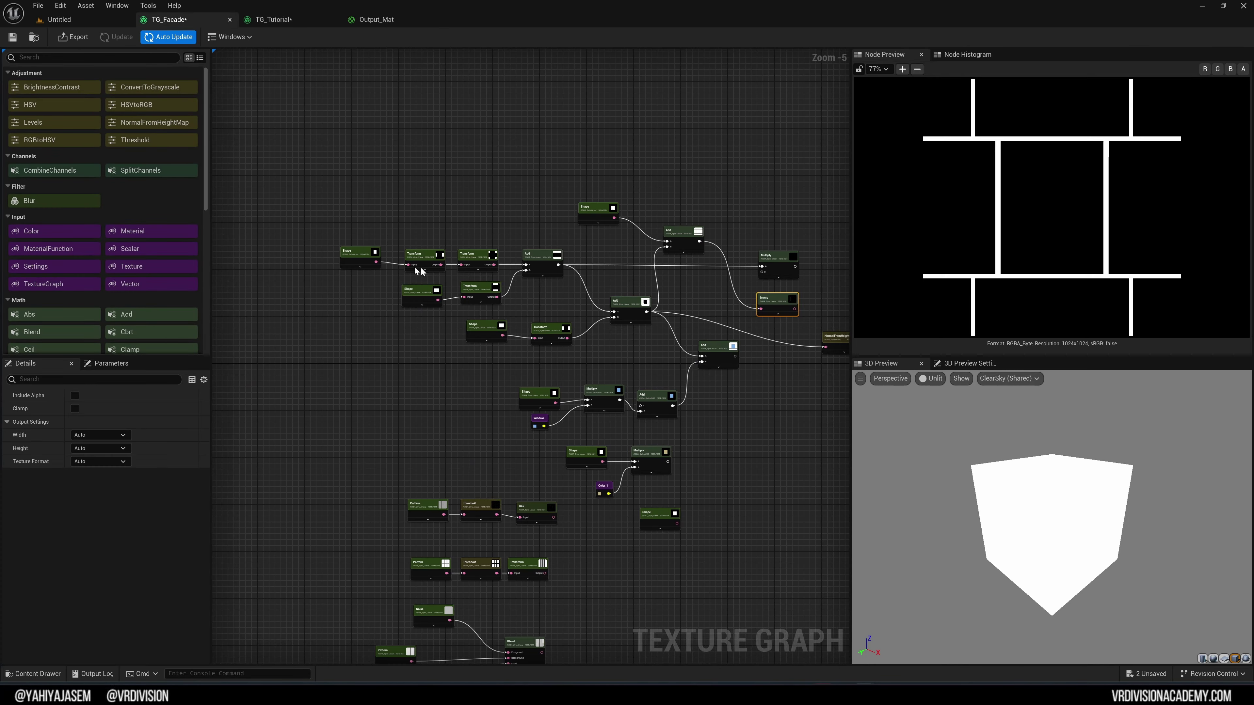
scroll(345, 252, up, 2)
click(345, 249)
click(446, 262)
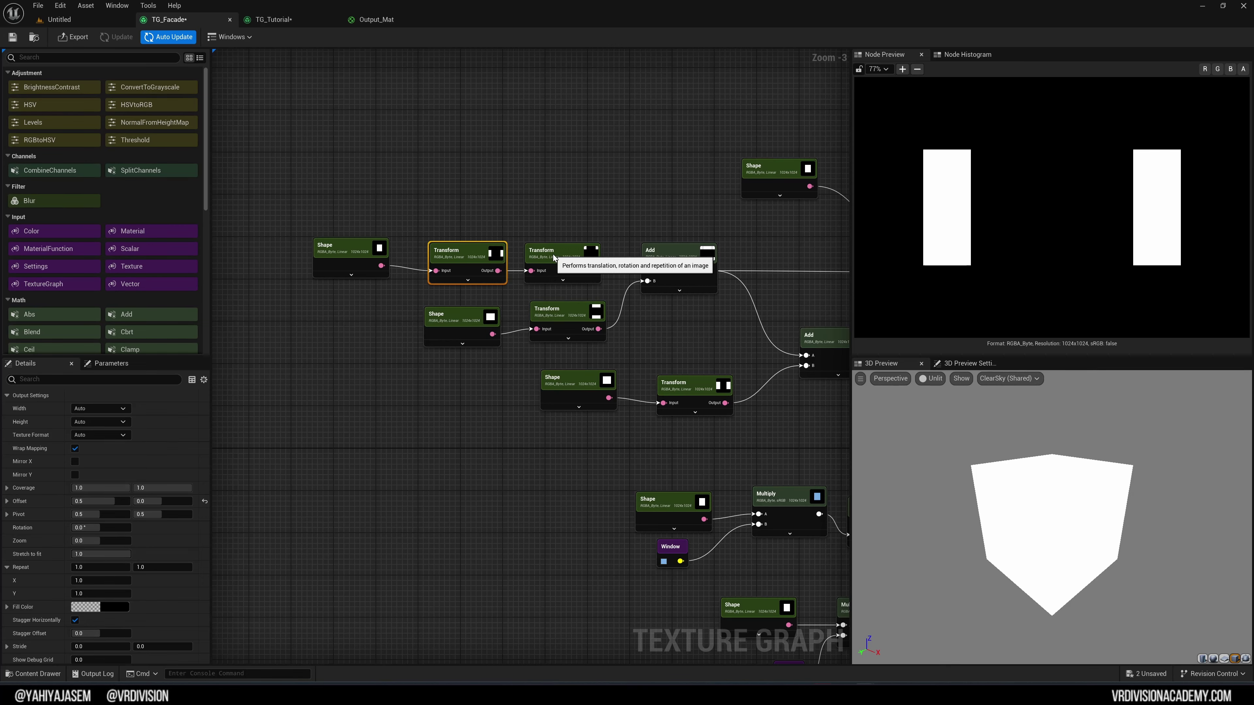
click(553, 253)
click(671, 251)
Step: Preview the other two Shape and Transform pairs in TG_Facade, then the downstream Add nodes and the inverted pattern
right_drag(728, 230, 546, 220)
click(282, 306)
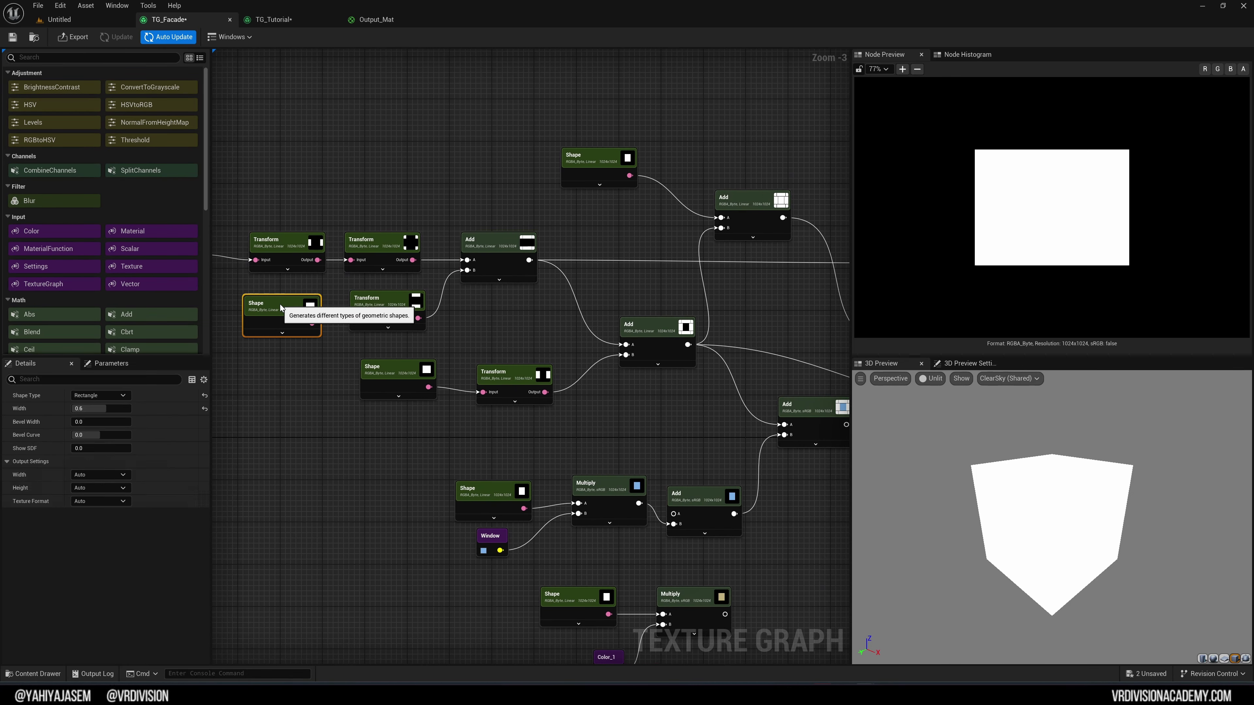
click(383, 298)
click(509, 274)
click(414, 380)
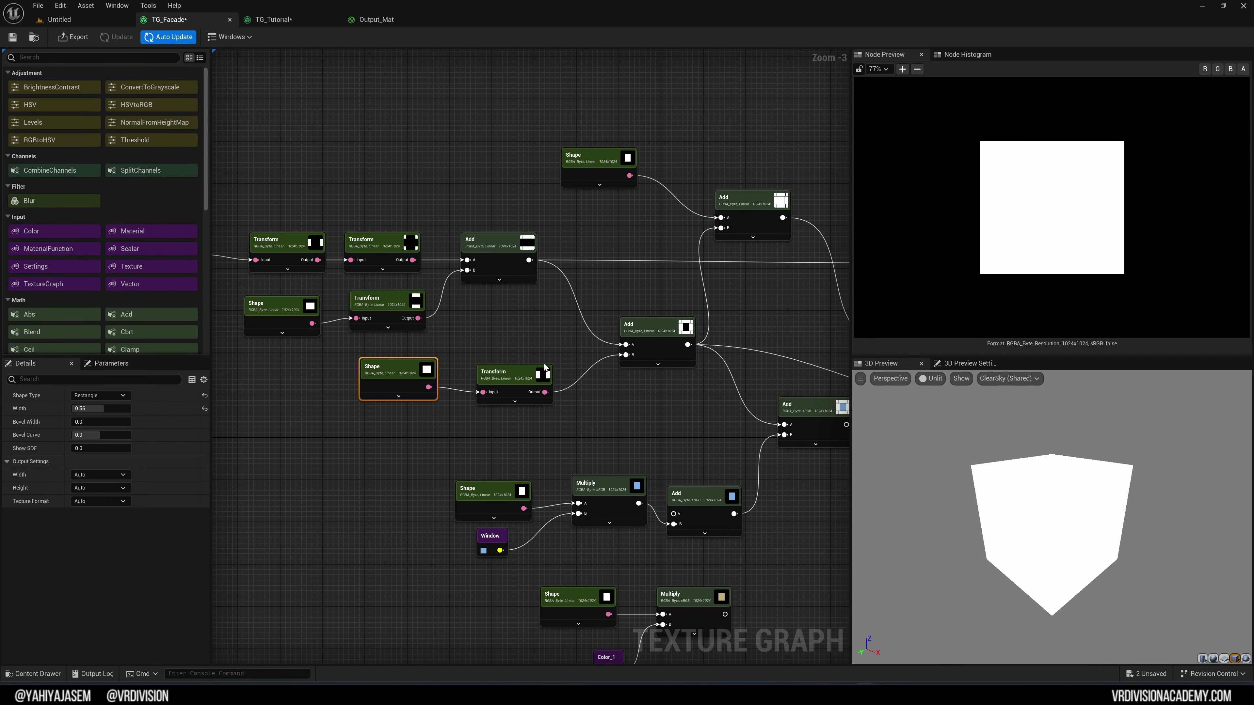
click(508, 374)
click(656, 327)
right_drag(730, 346, 546, 343)
click(567, 200)
click(715, 322)
Step: Examine the rest of the TG_Facade graph, from the pattern and noise branches through to the Output_Color node
scroll(672, 341, down, 3)
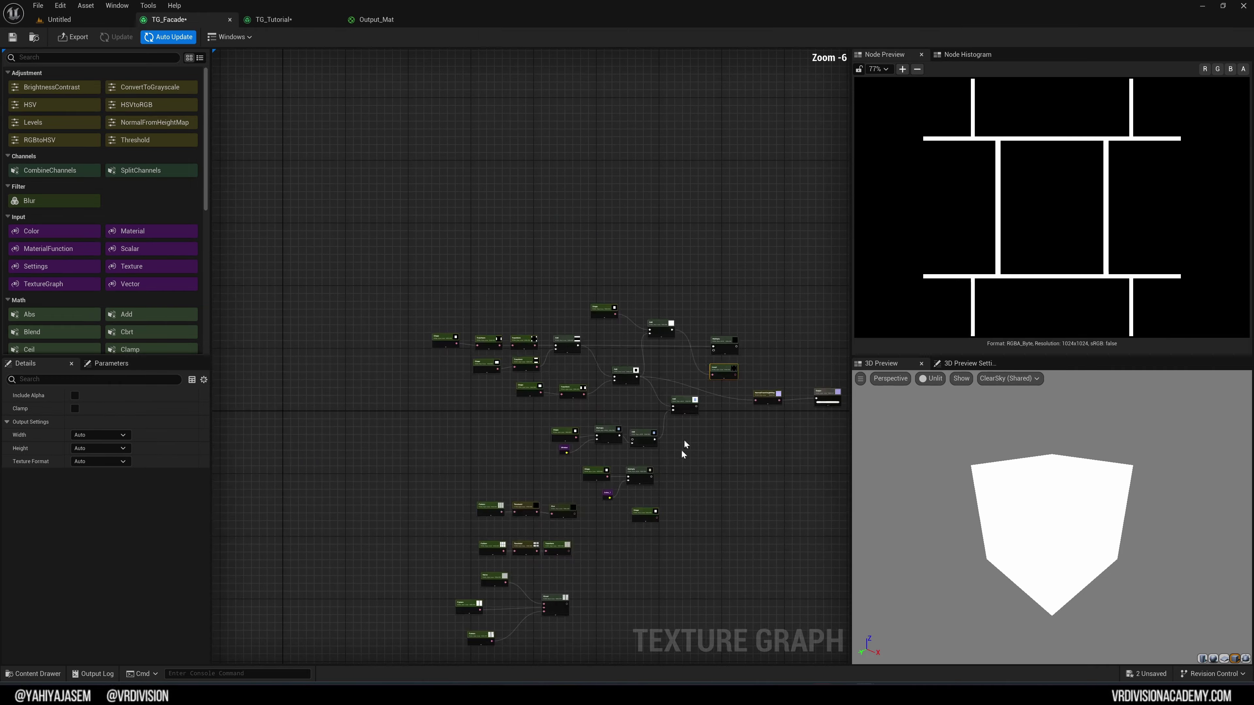
scroll(546, 450, up, 2)
right_drag(546, 467, 601, 278)
right_drag(601, 486, 596, 330)
right_drag(649, 501, 607, 386)
scroll(607, 386, down, 2)
right_drag(663, 473, 523, 336)
scroll(652, 406, up, 2)
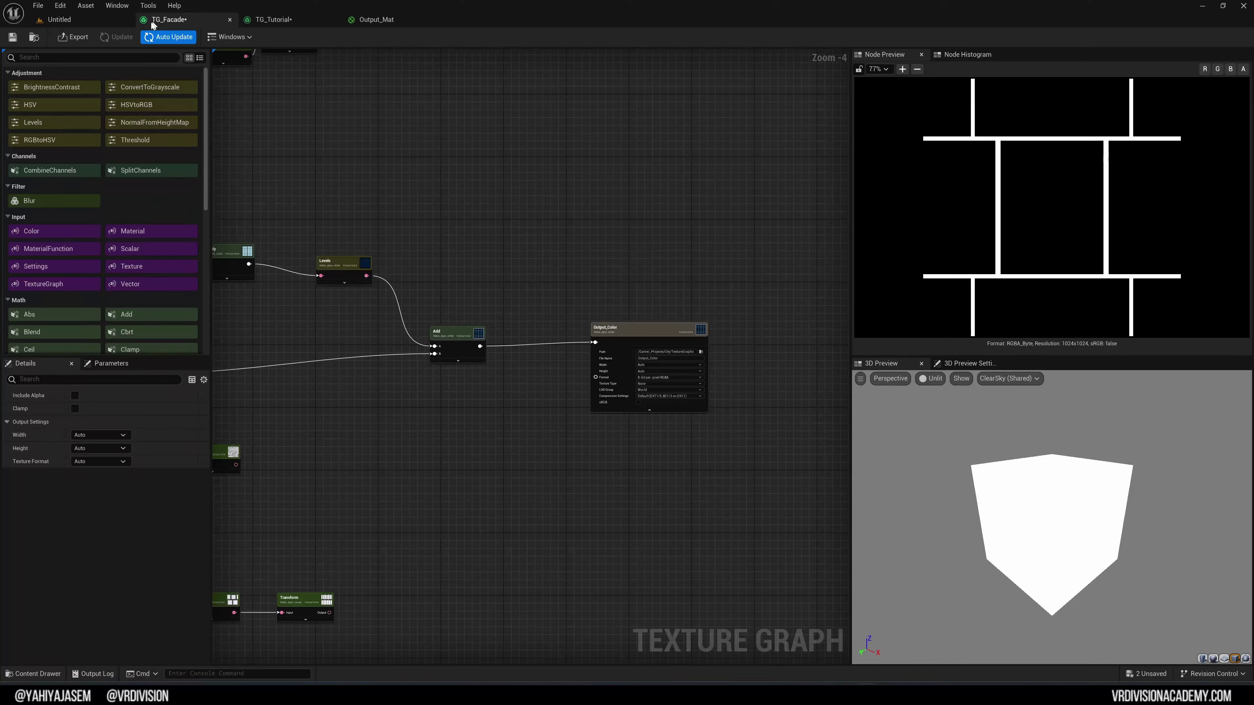
Step: Return to the Untitled level, deselect the box actor and examine the facade material on the tower from different viewpoints
click(64, 20)
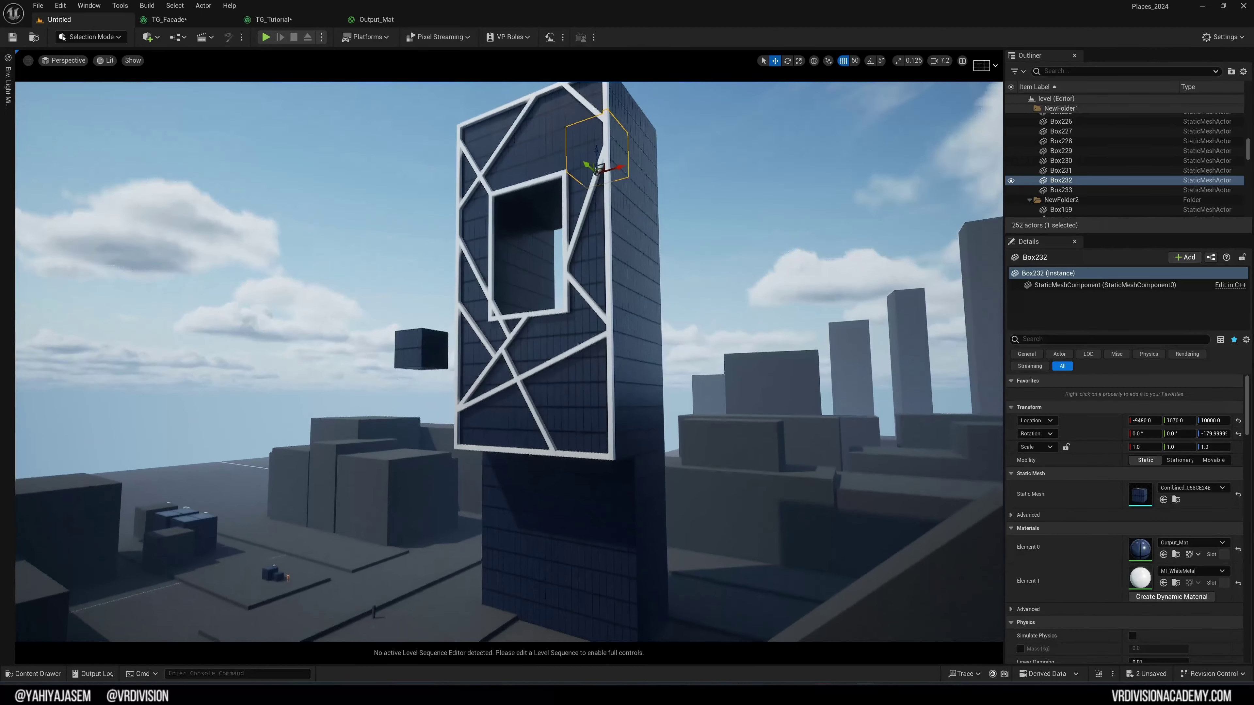
right_drag(587, 308, 588, 286)
key(Escape)
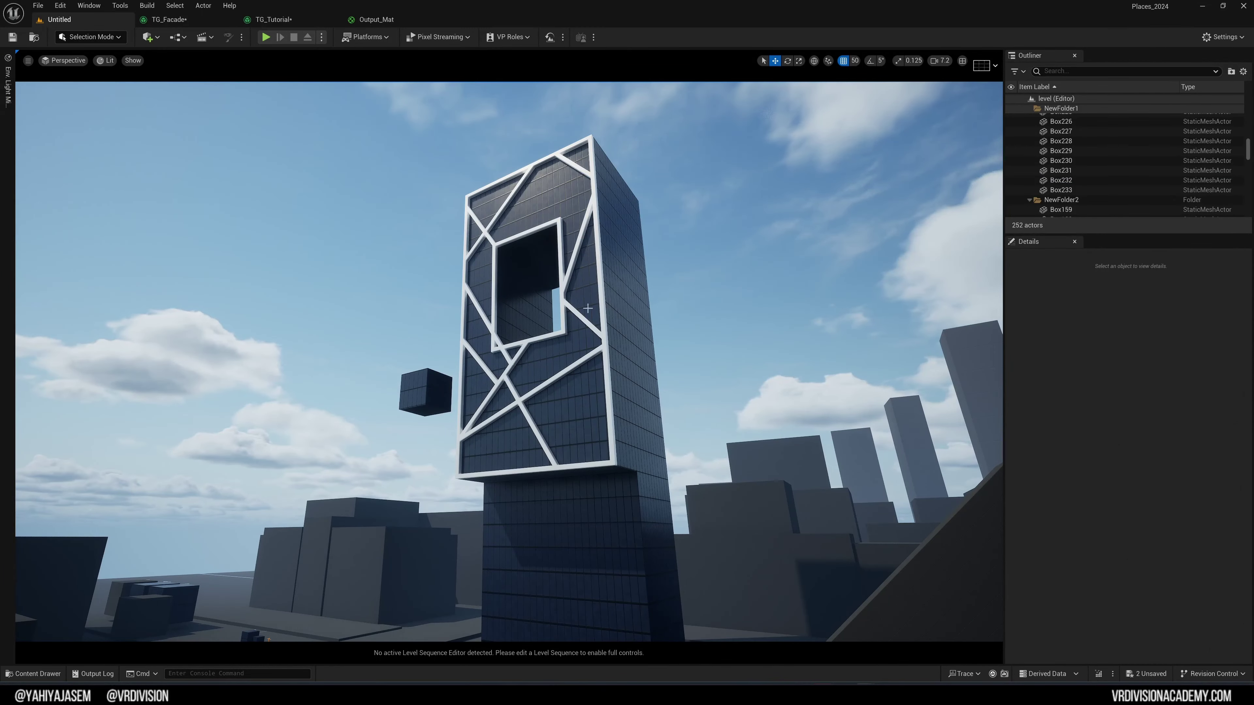
right_drag(587, 309, 582, 366)
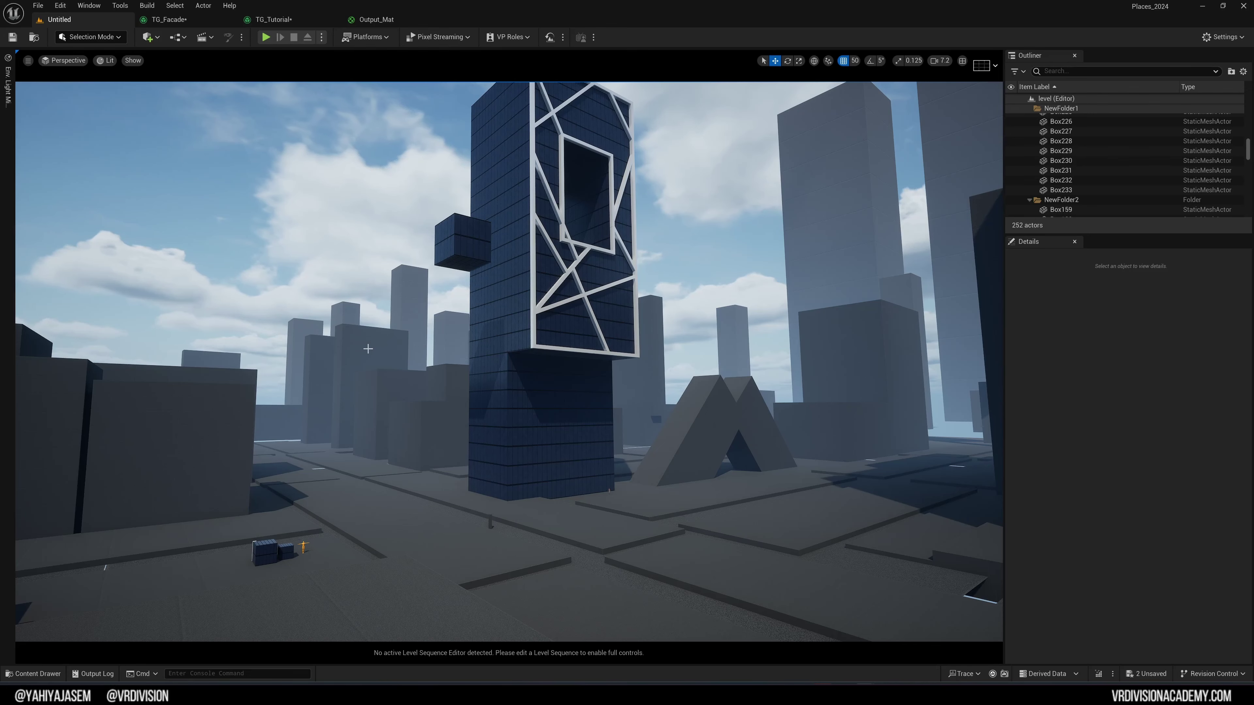
right_drag(367, 354, 374, 353)
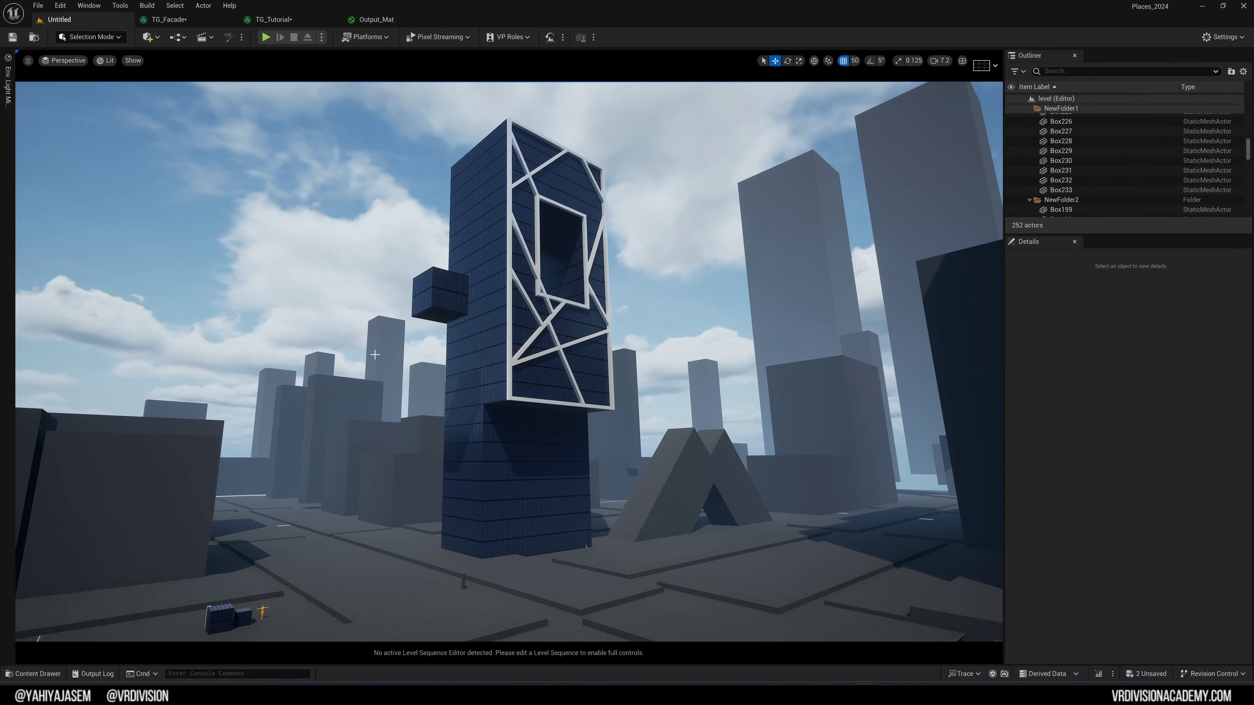